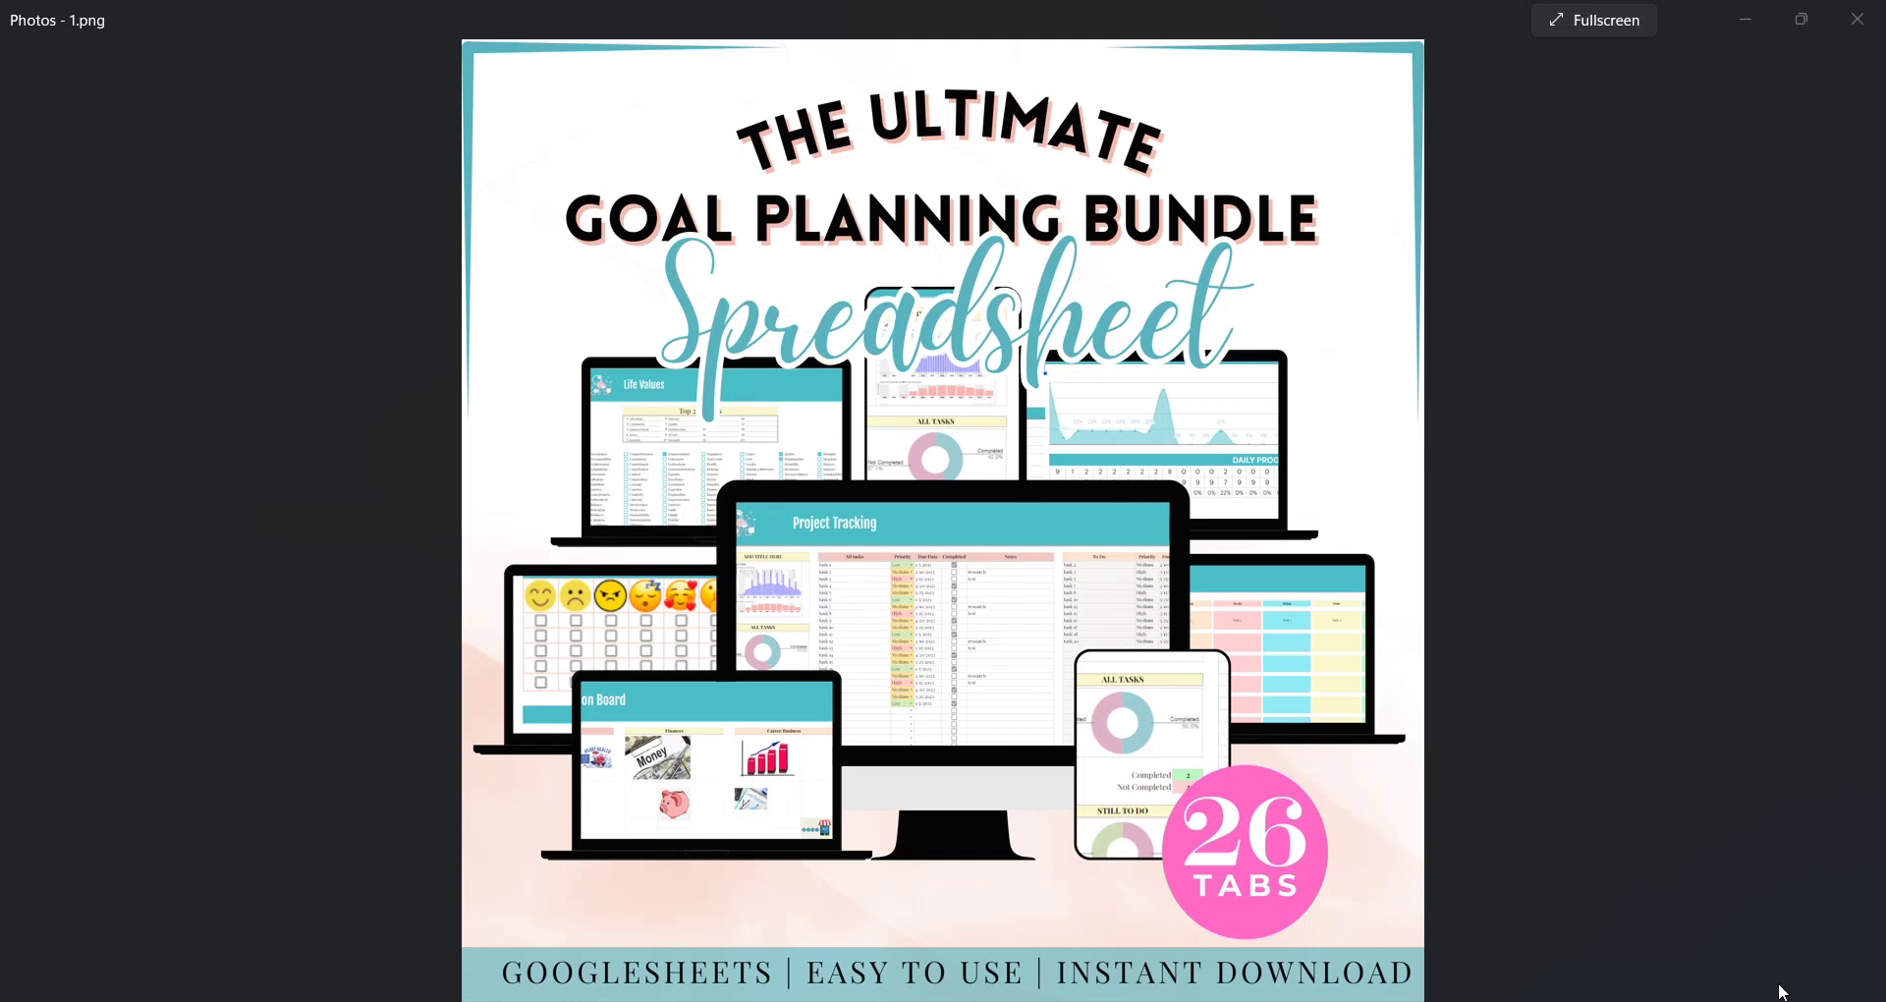
# - Switch from the product image in Photos to the goal planner spreadsheet in Chrome
pyautogui.hotkey('alt', 'Tab')
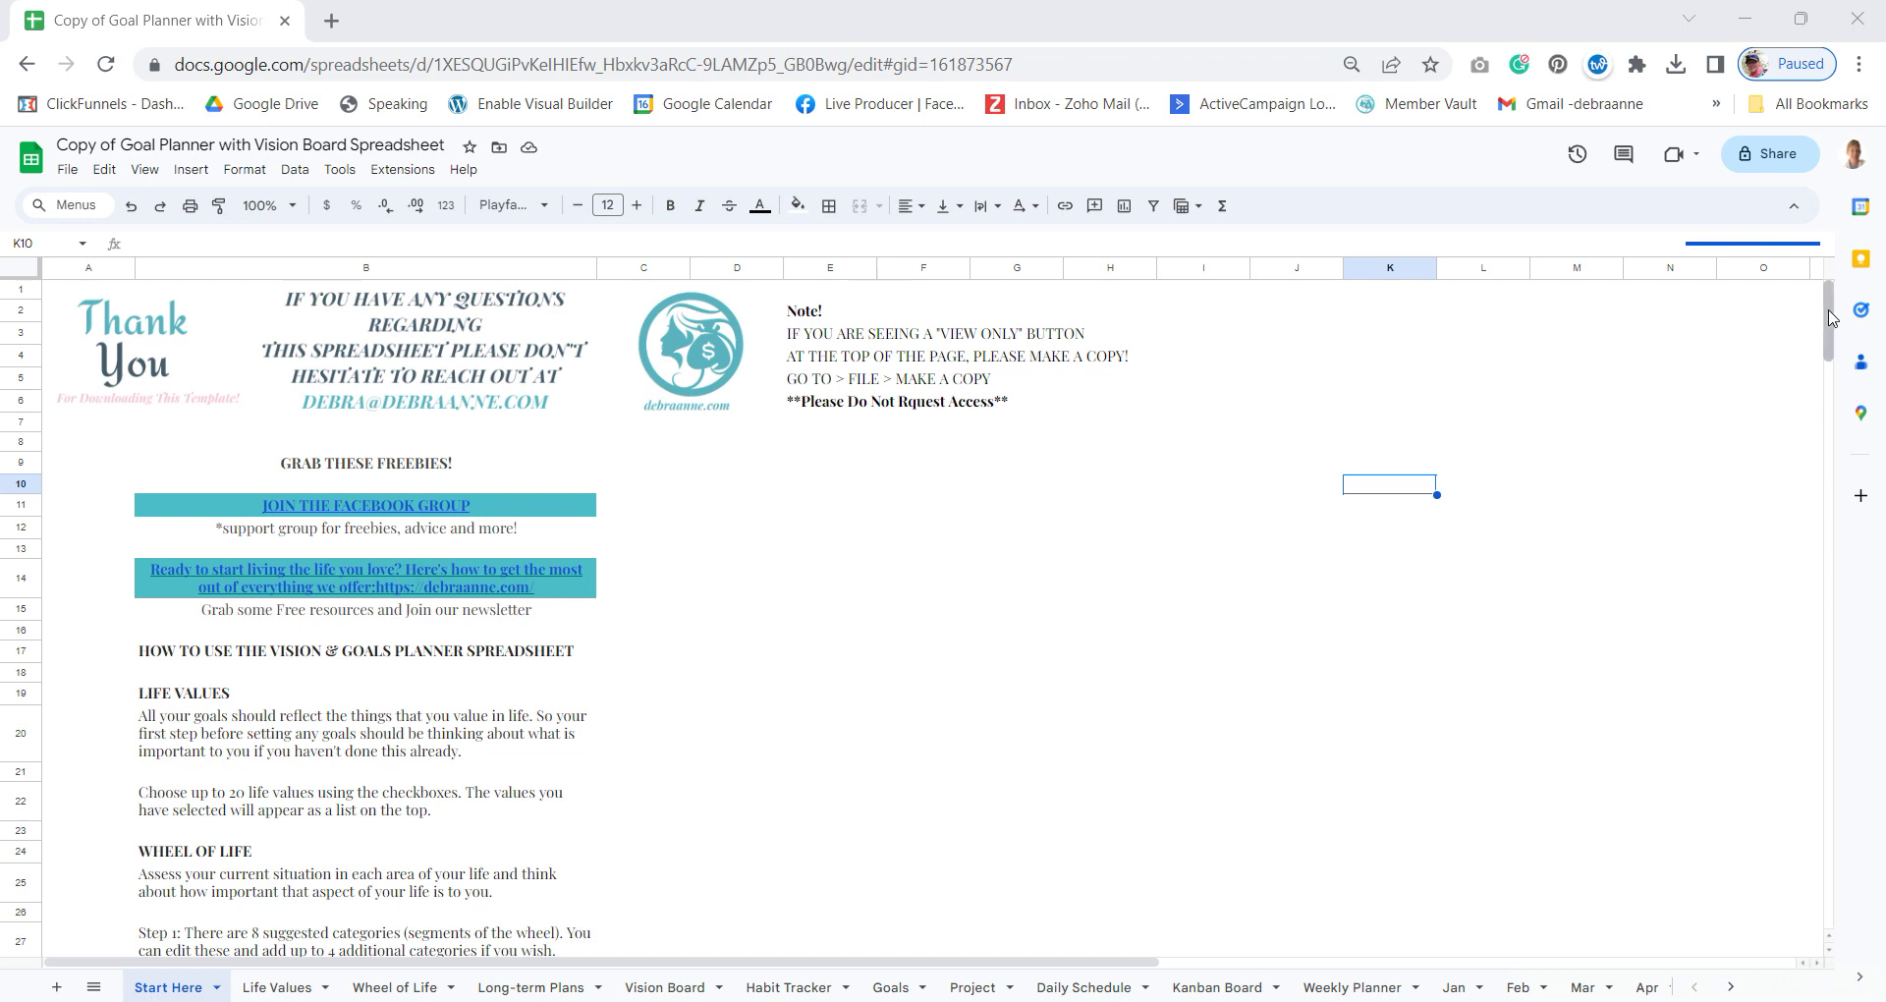
# - Scroll to the five-star review request at the end of Start Here, then open Life Values
pyautogui.moveTo(1829, 317)
pyautogui.mouseDown()
pyautogui.moveTo(1884, 687)
pyautogui.moveTo(1882, 889)
pyautogui.mouseUp()
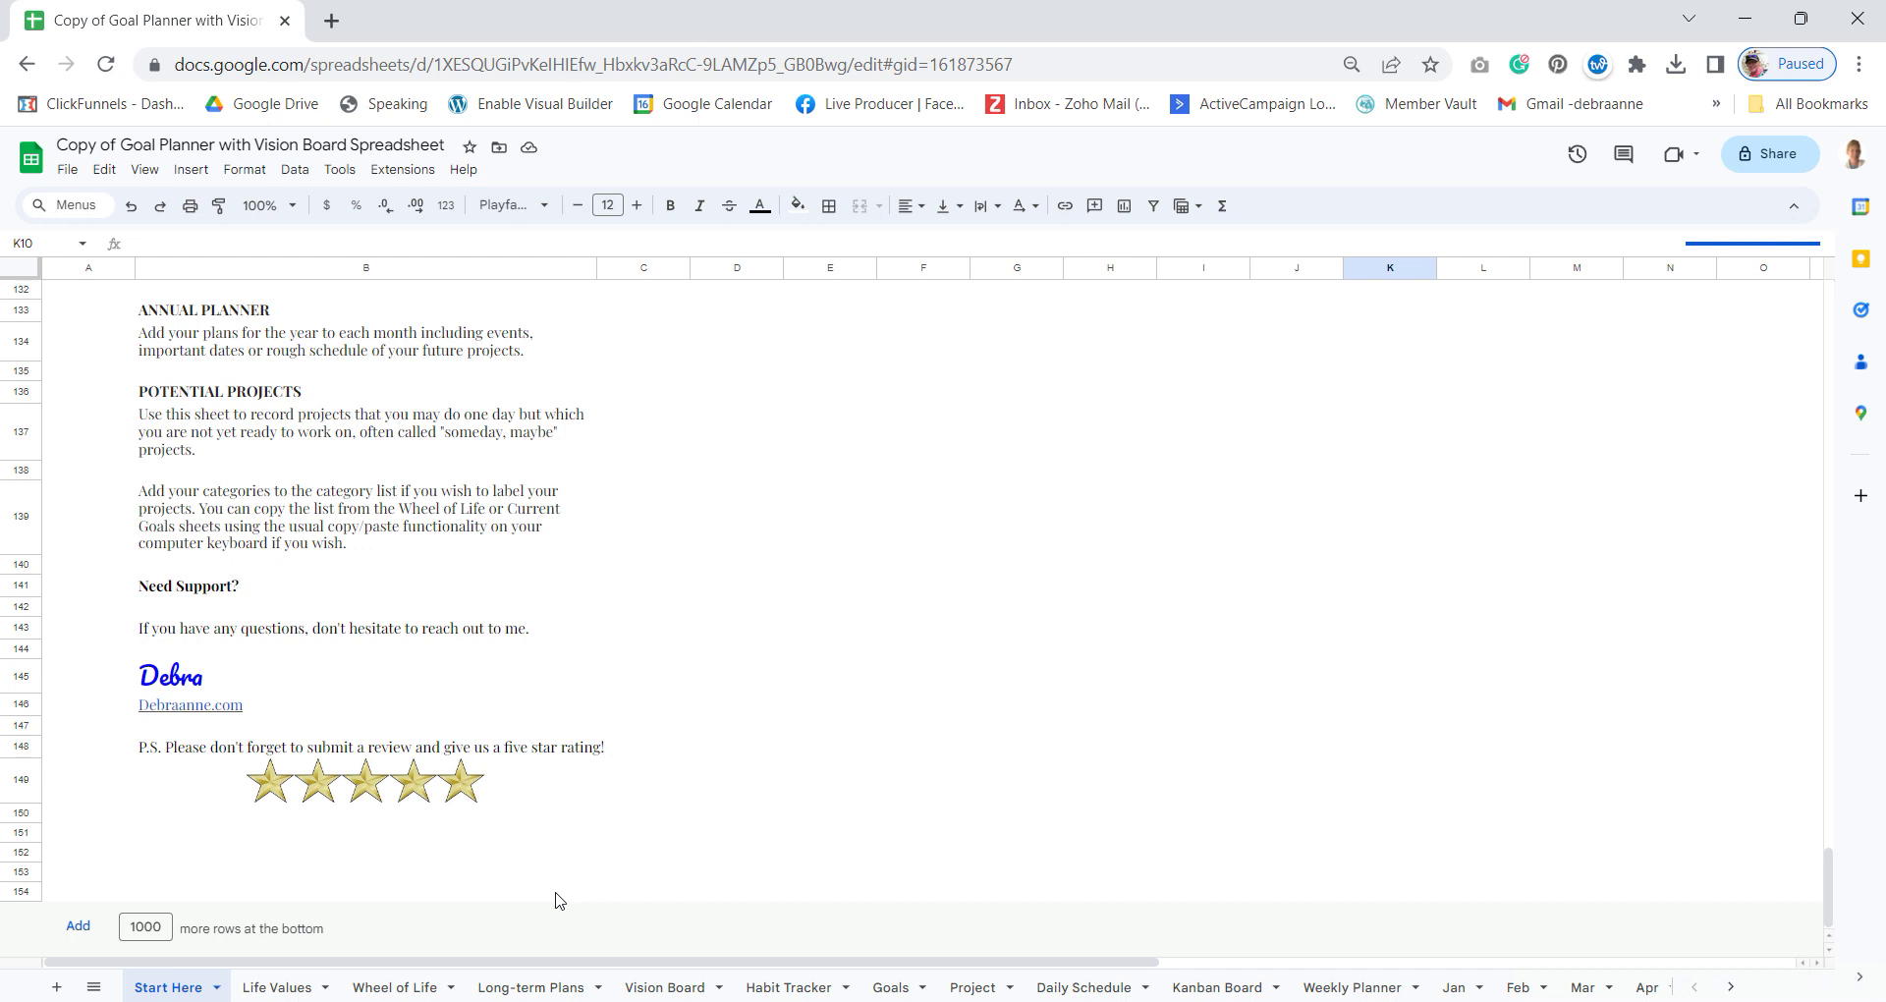
pyautogui.click(299, 992)
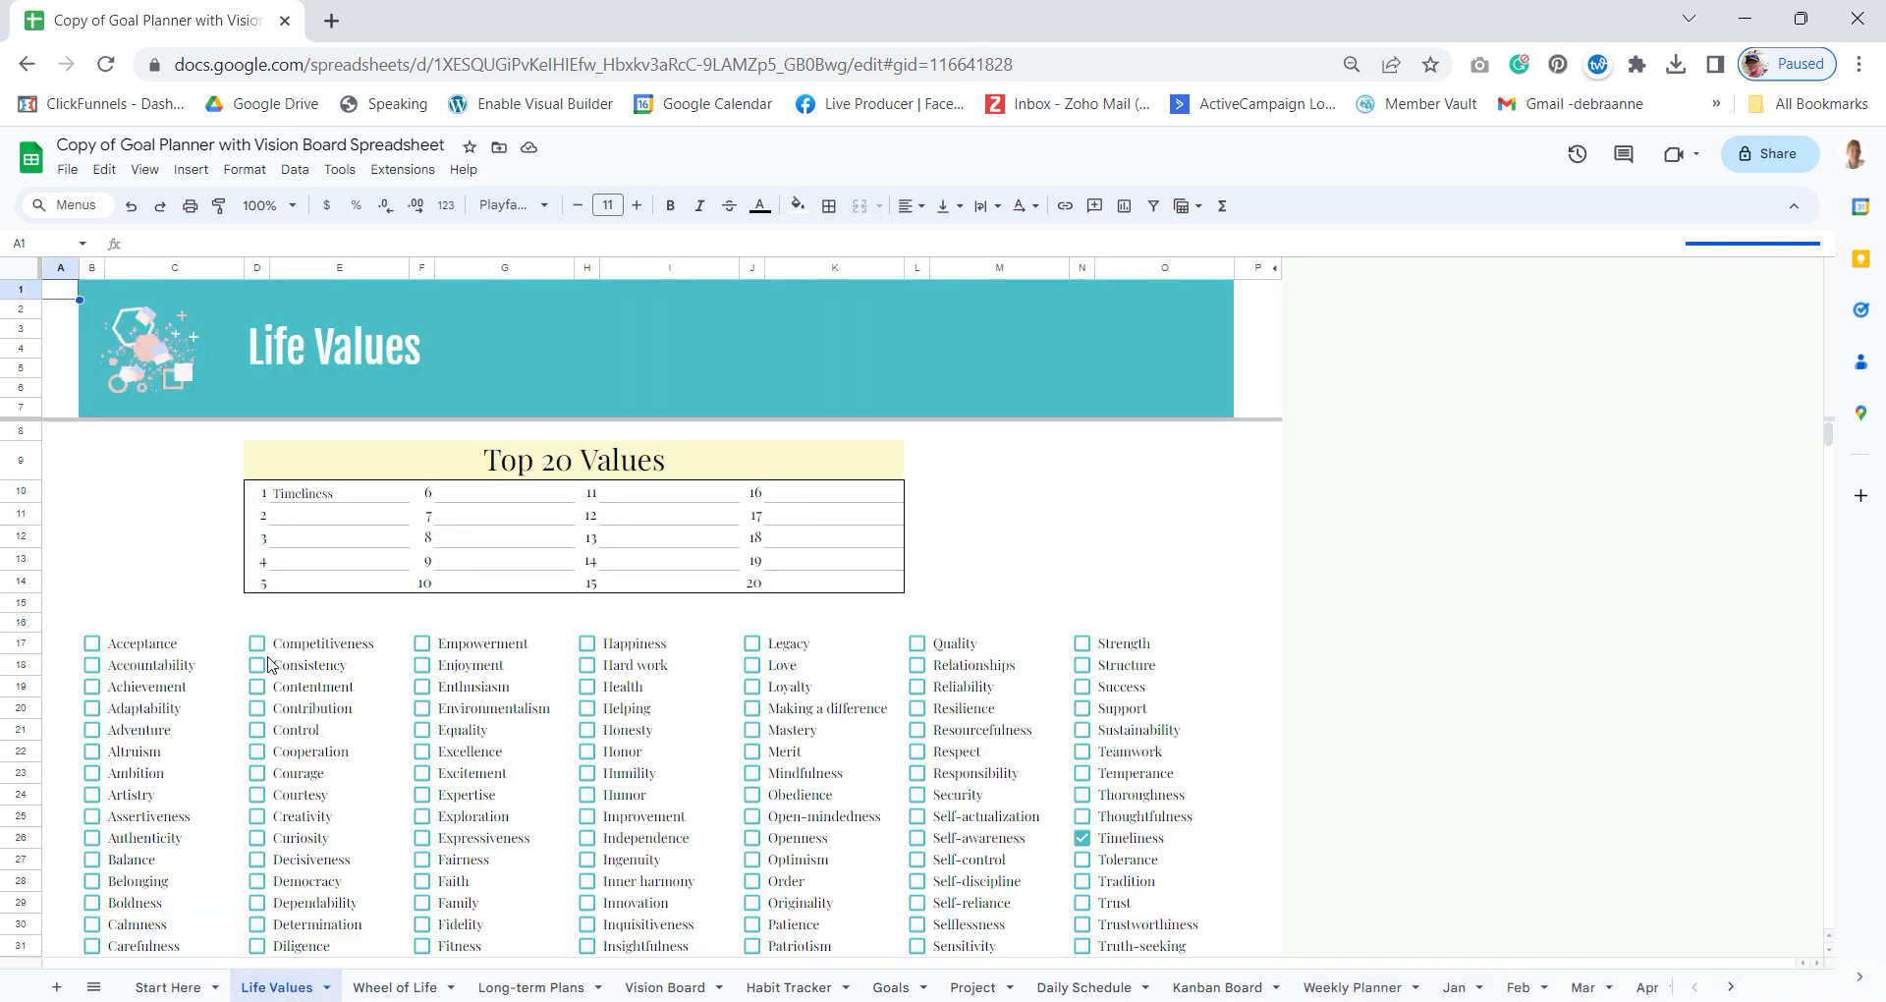
# - Check Competitiveness, Enthusiasm, Honesty, Exploration, Courage, Love and Resourcefulness, then go to Wheel of Life
pyautogui.click(258, 644)
pyautogui.click(422, 687)
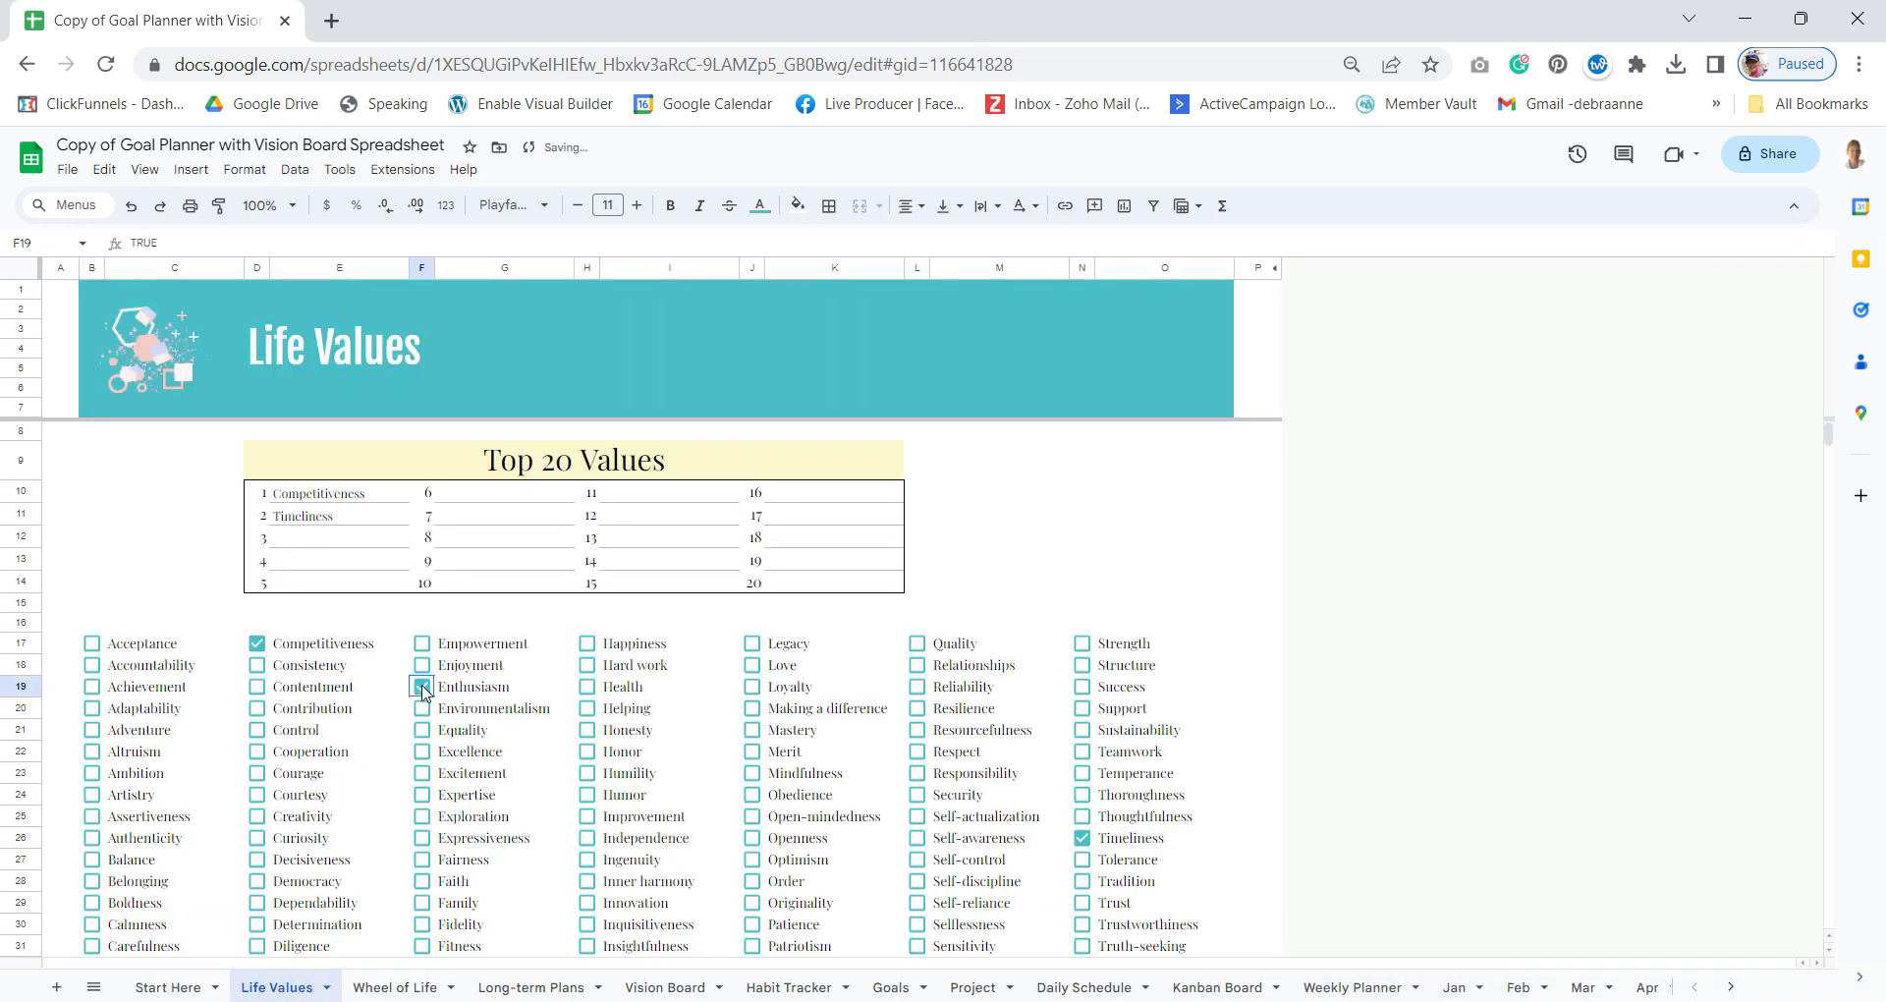
pyautogui.click(588, 730)
pyautogui.click(422, 816)
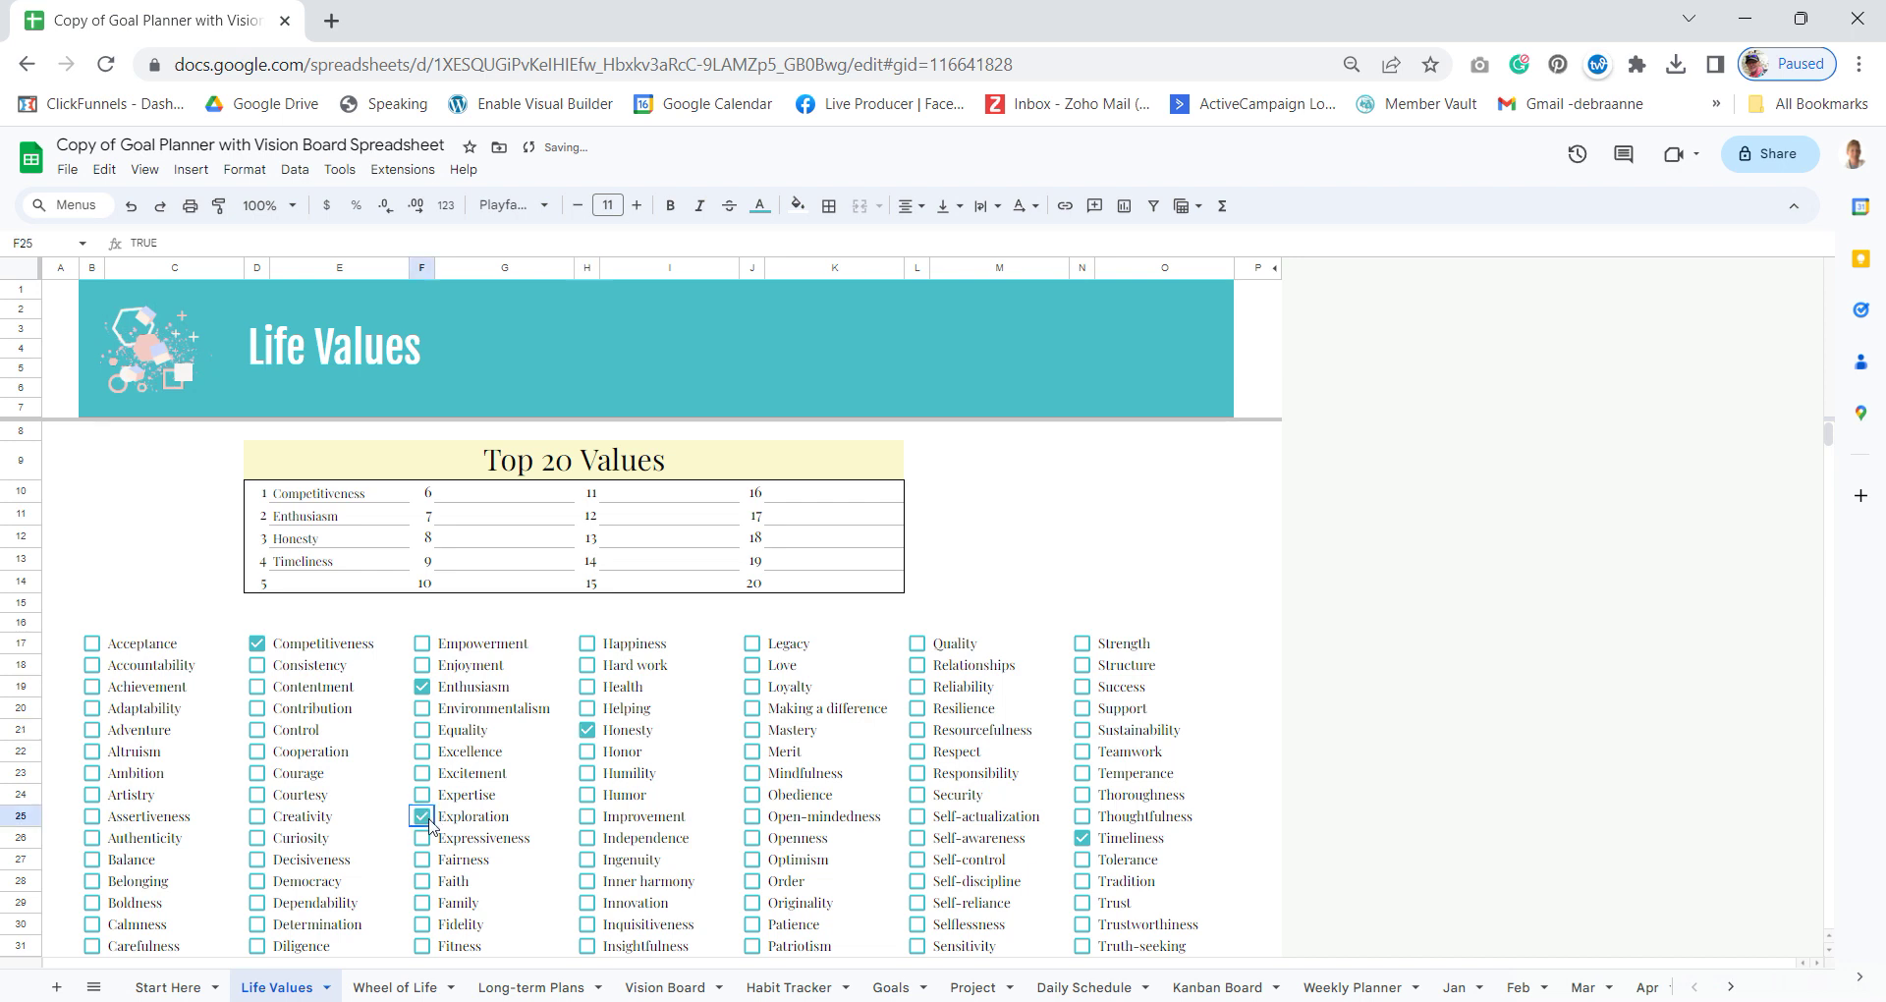
pyautogui.click(257, 773)
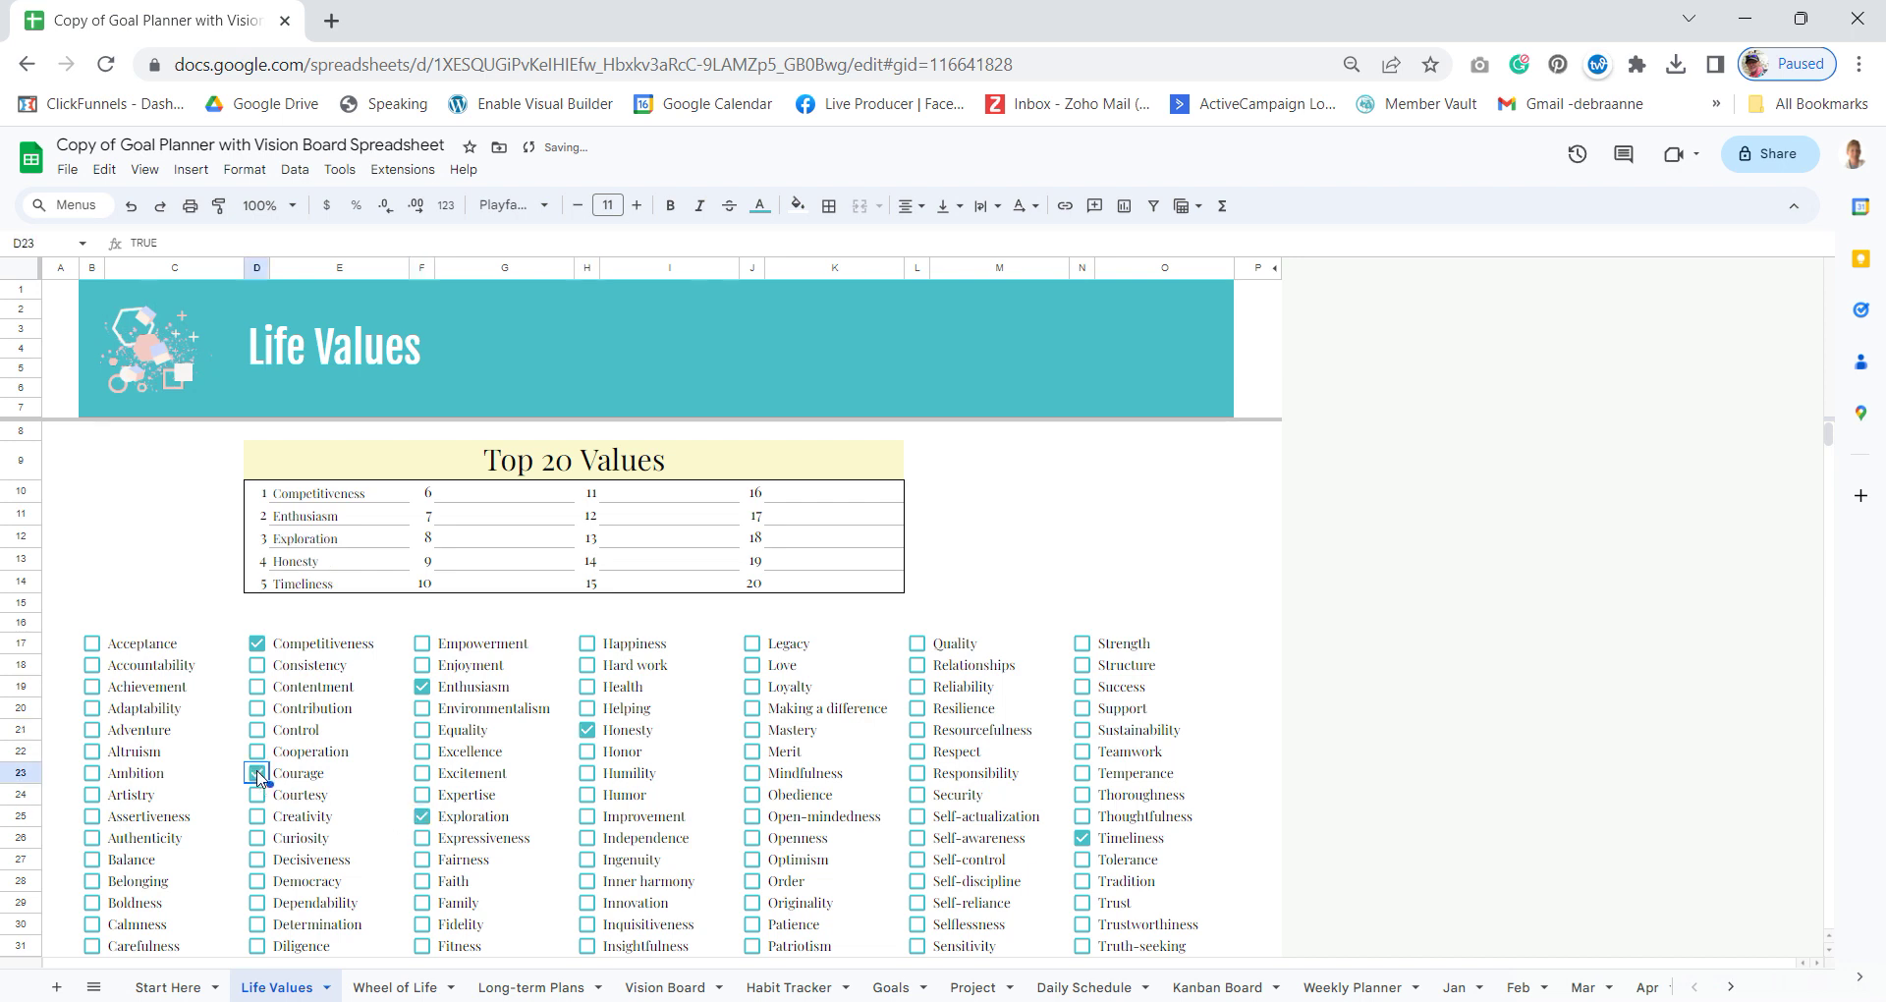
pyautogui.click(752, 665)
pyautogui.click(917, 730)
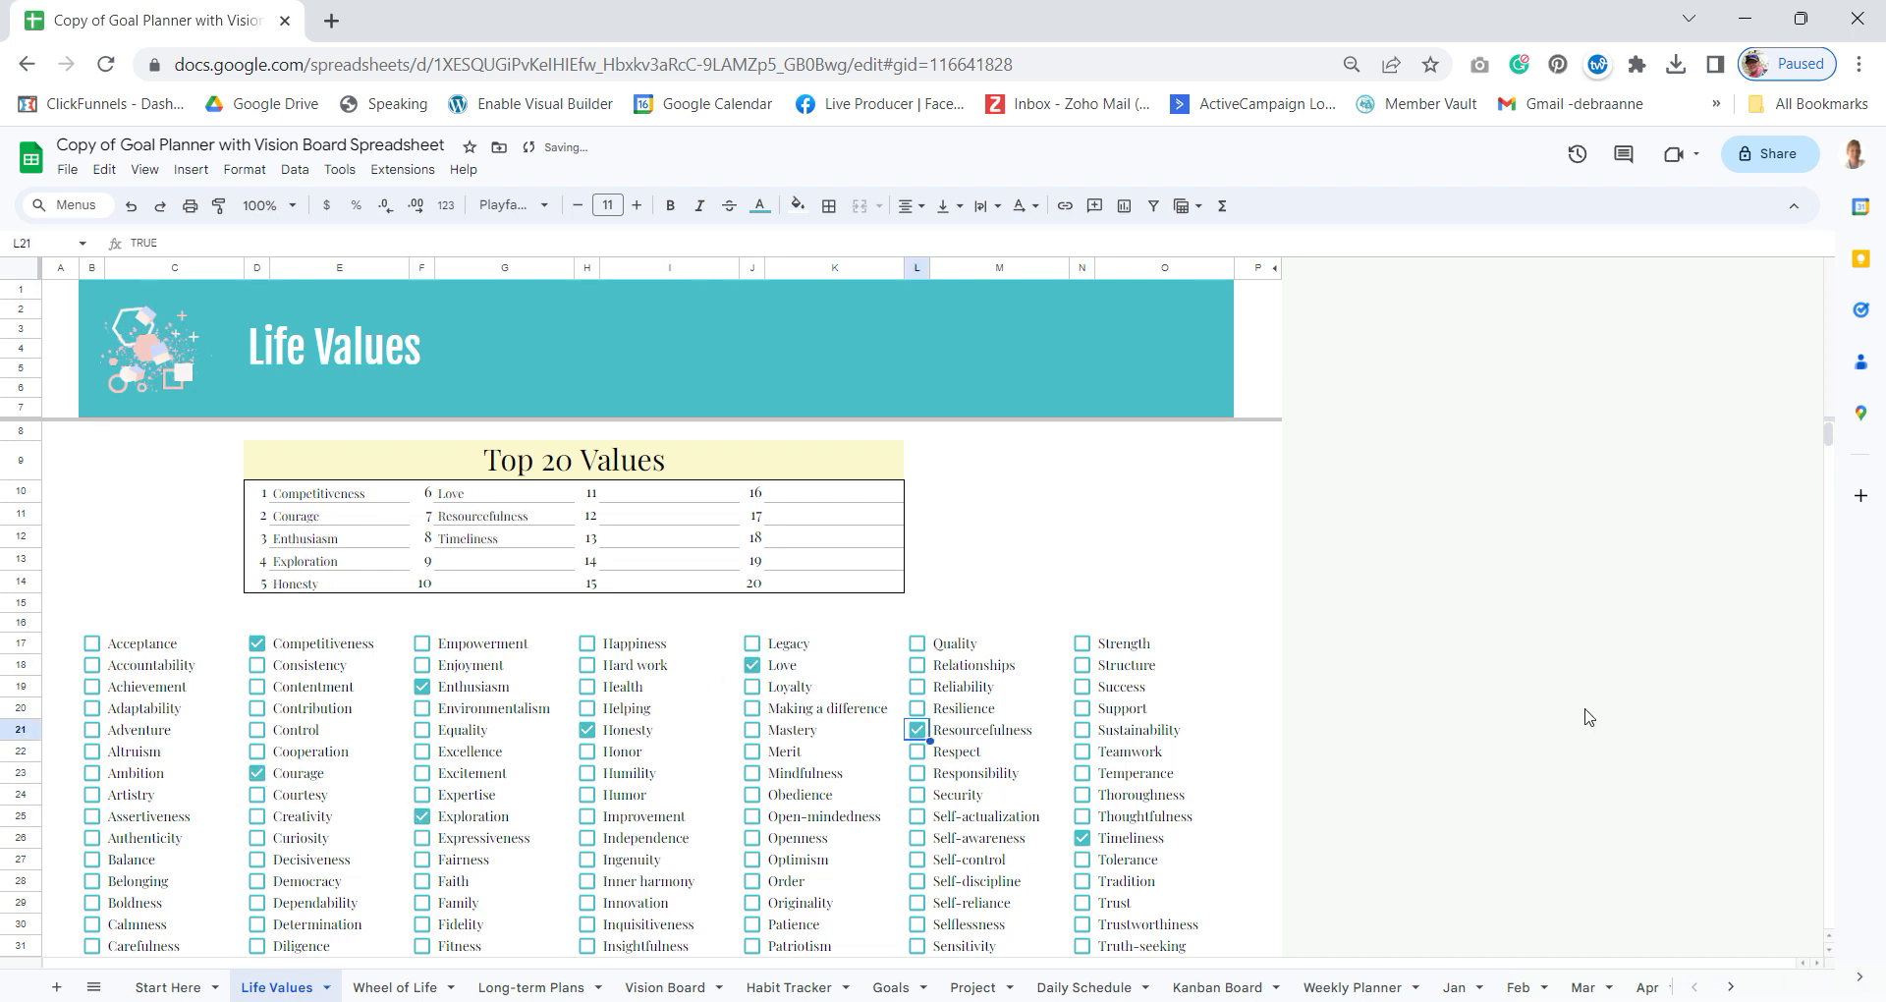
pyautogui.hotkey('ctrl', 'shift', 'pagedown')
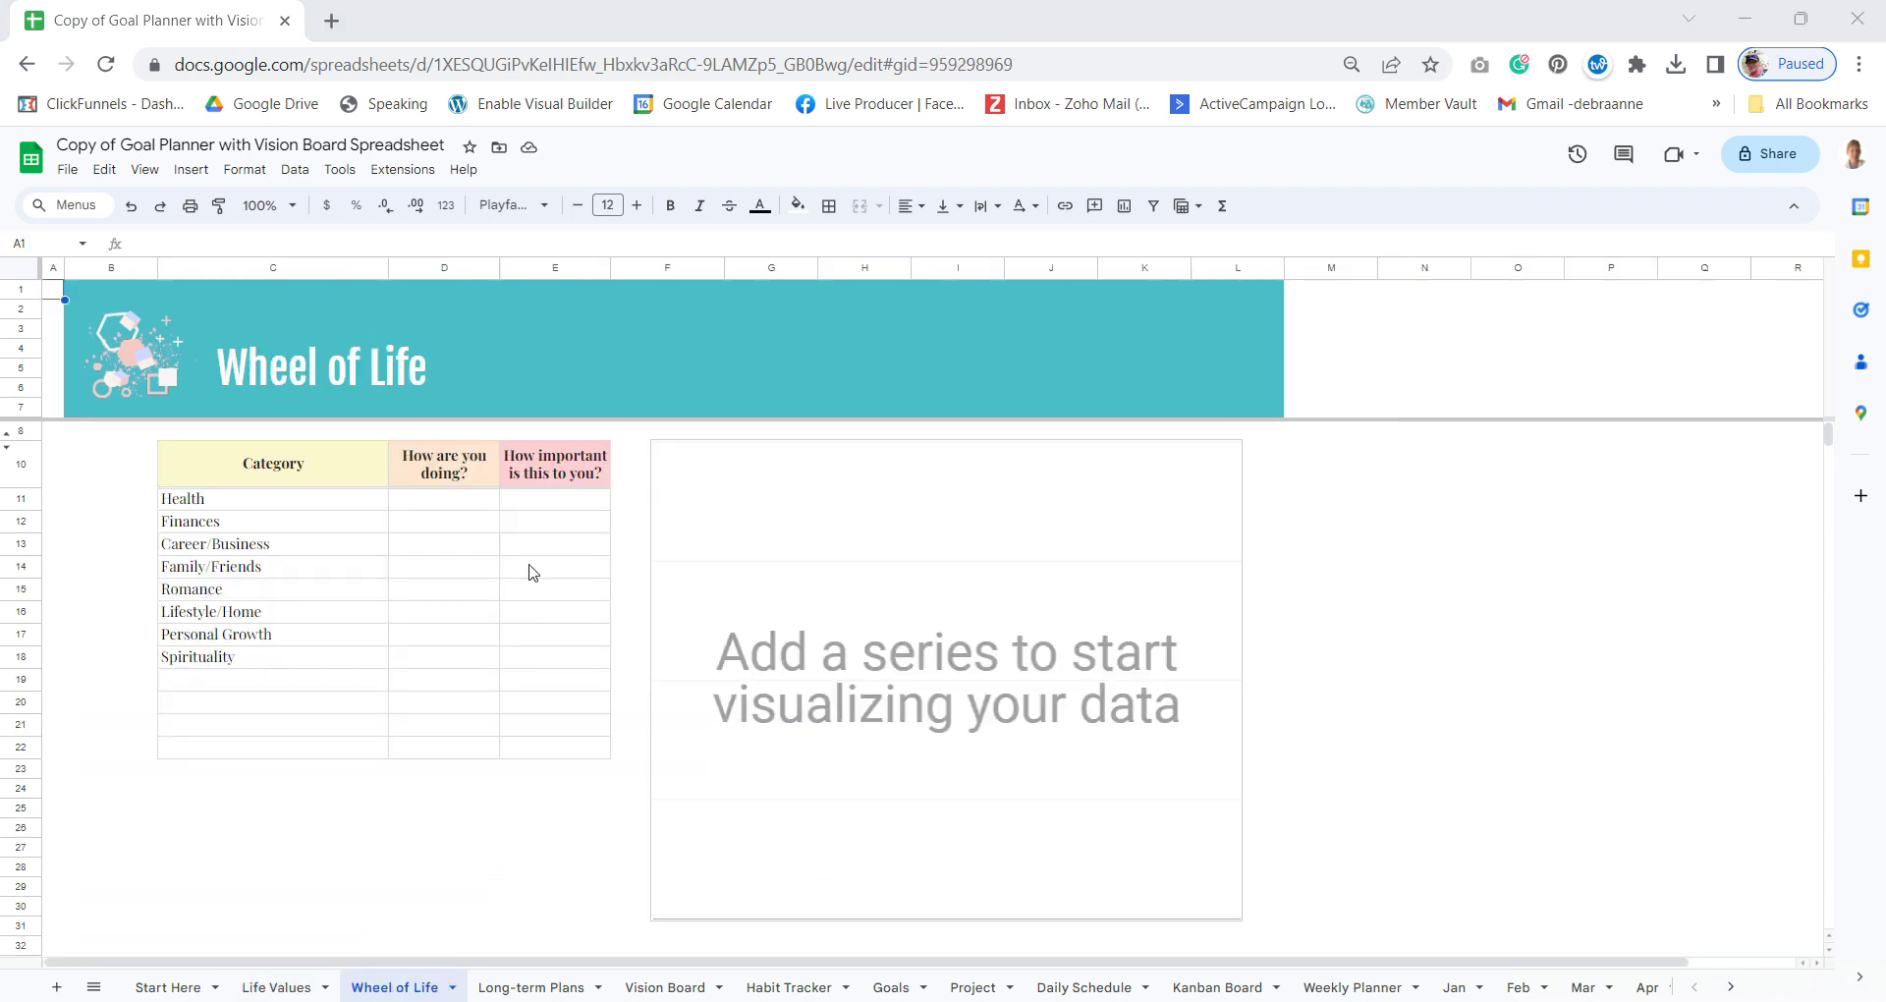
# - Rate Health 5 doing and 6 importance, and Finances 4 doing and 3 importance
pyautogui.click(434, 510)
pyautogui.write('5')
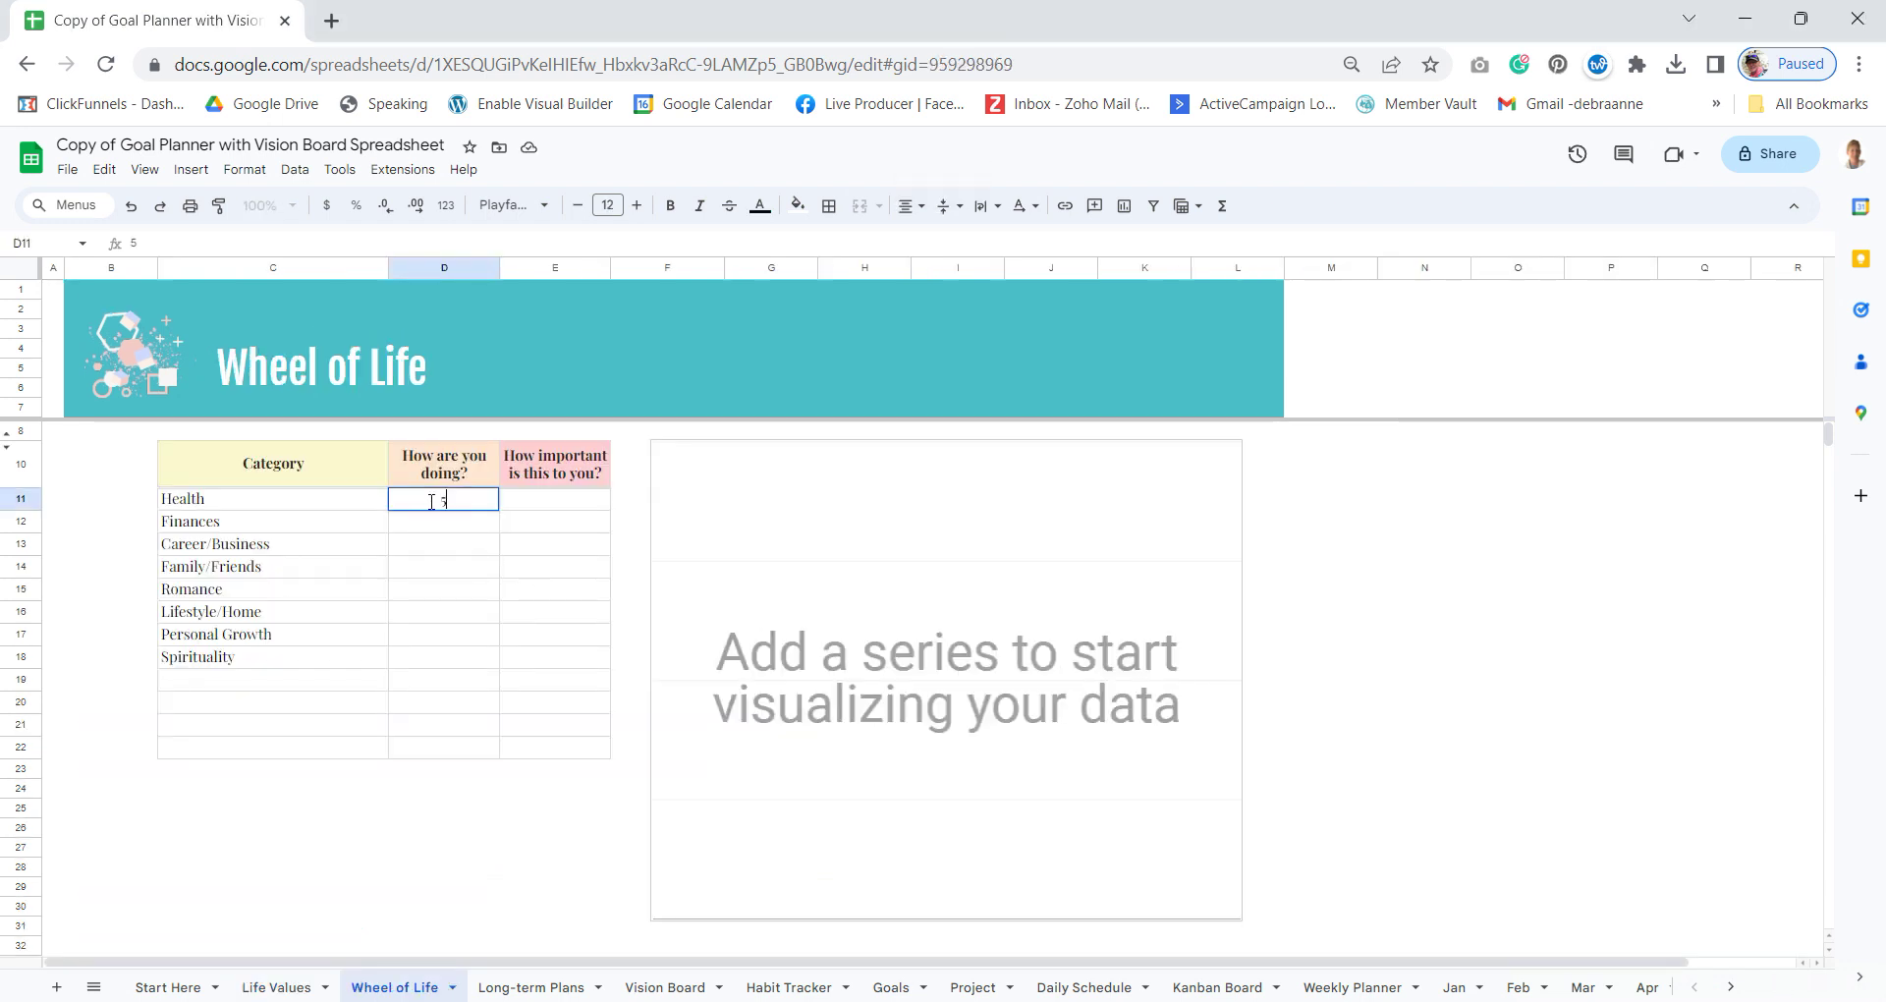
pyautogui.press('Tab')
pyautogui.write('6')
pyautogui.press('Return')
pyautogui.write('3')
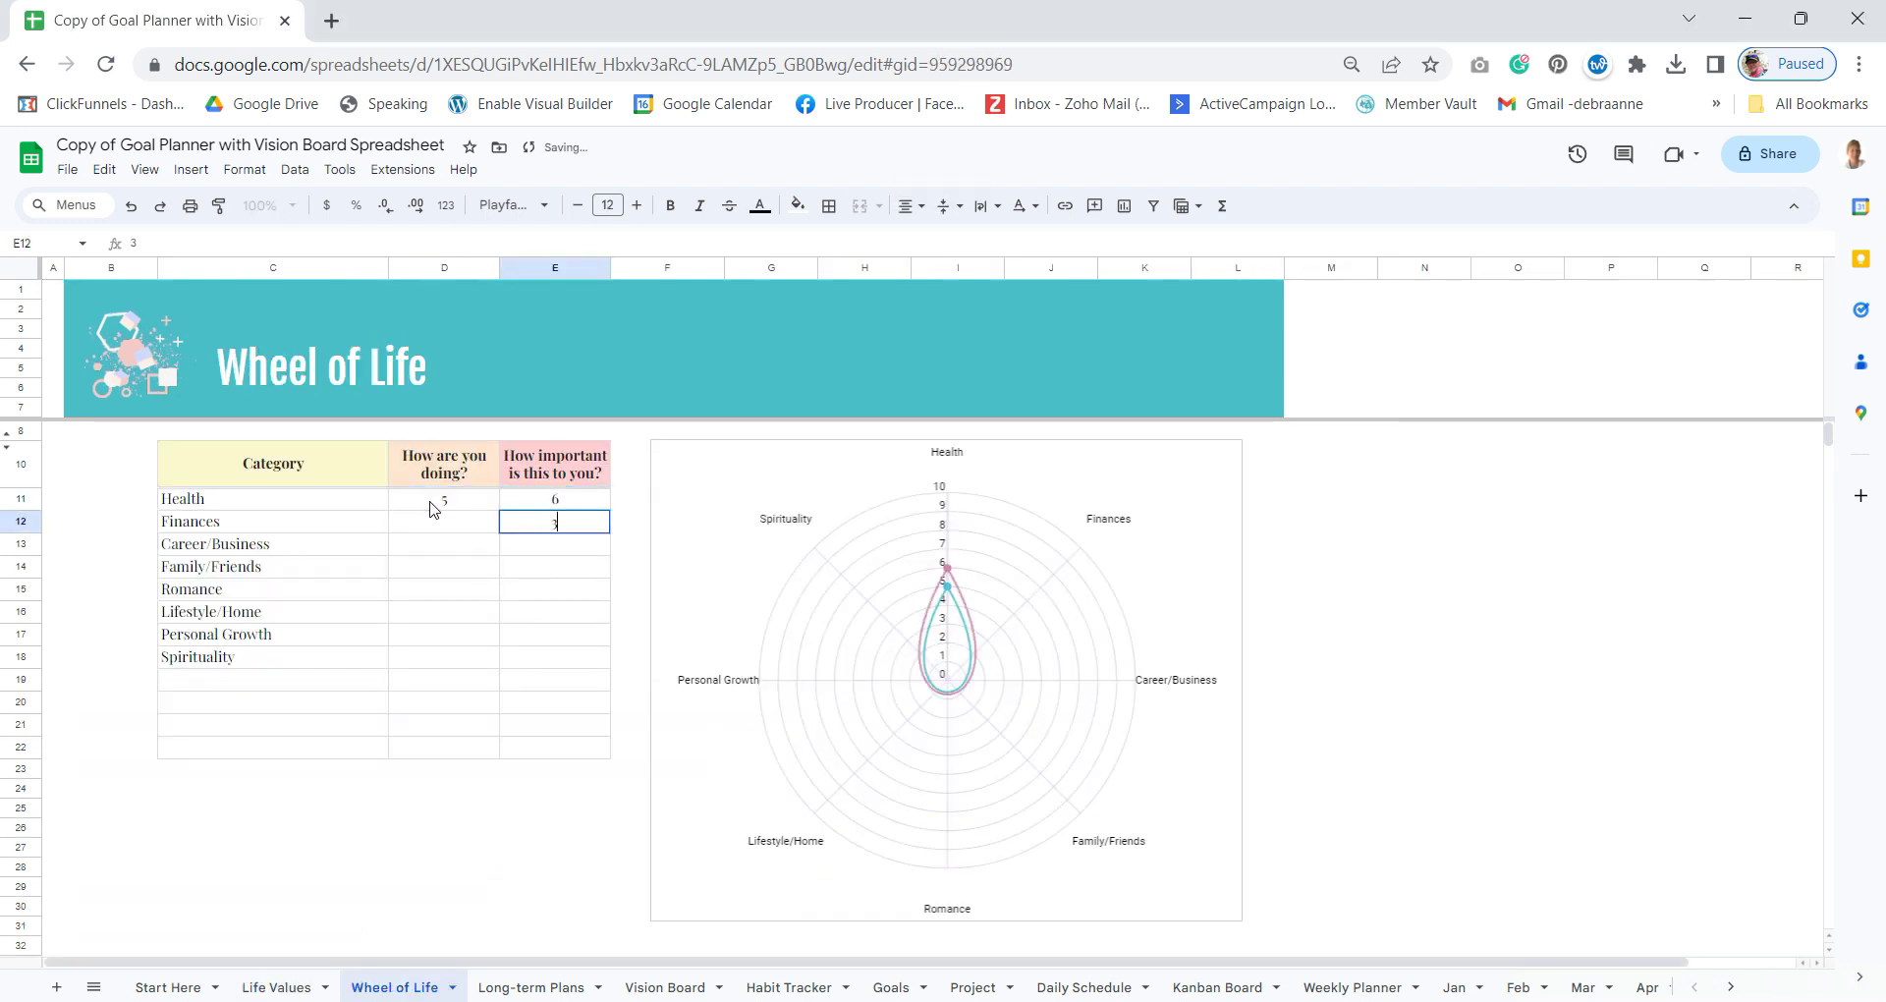
pyautogui.hotkey('shift', 'Tab')
pyautogui.write('4')
pyautogui.press('Return')
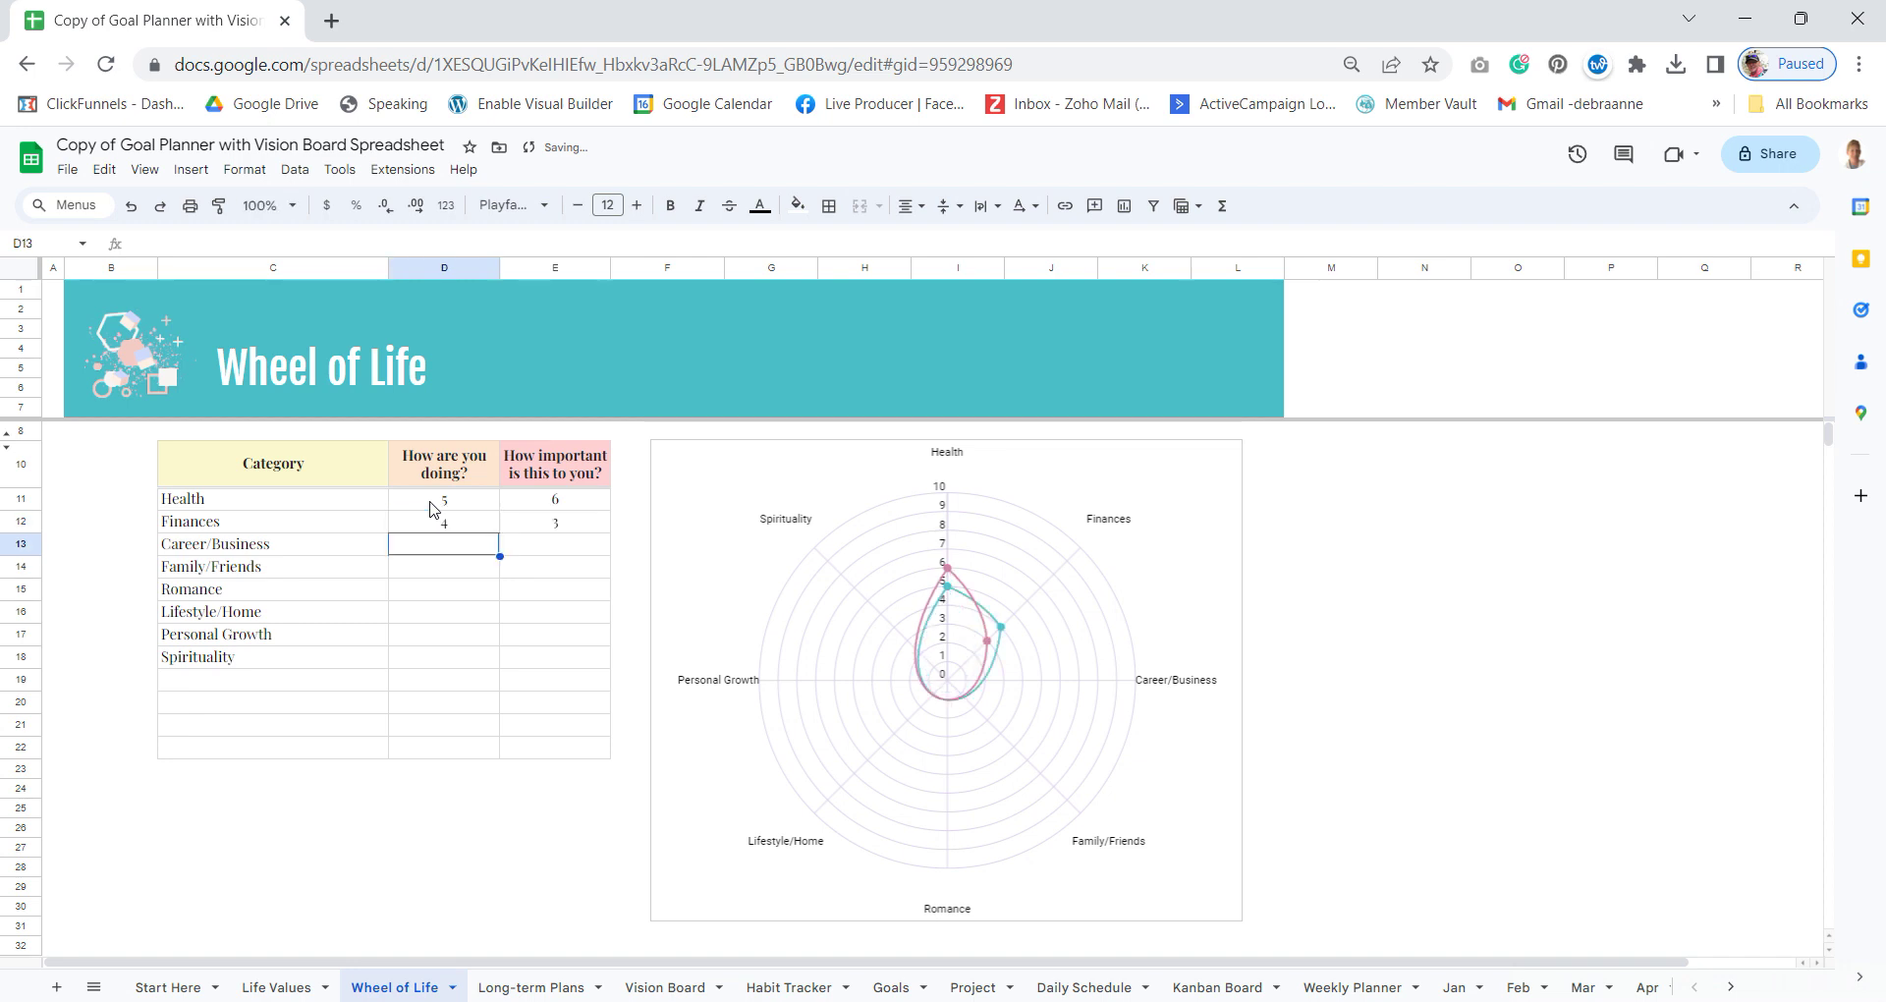
# - Rate Career/Business 5 doing and 8 importance, then open the Long-term Plans sheet
pyautogui.write('5')
pyautogui.press('Tab')
pyautogui.write('8')
pyautogui.press('Return')
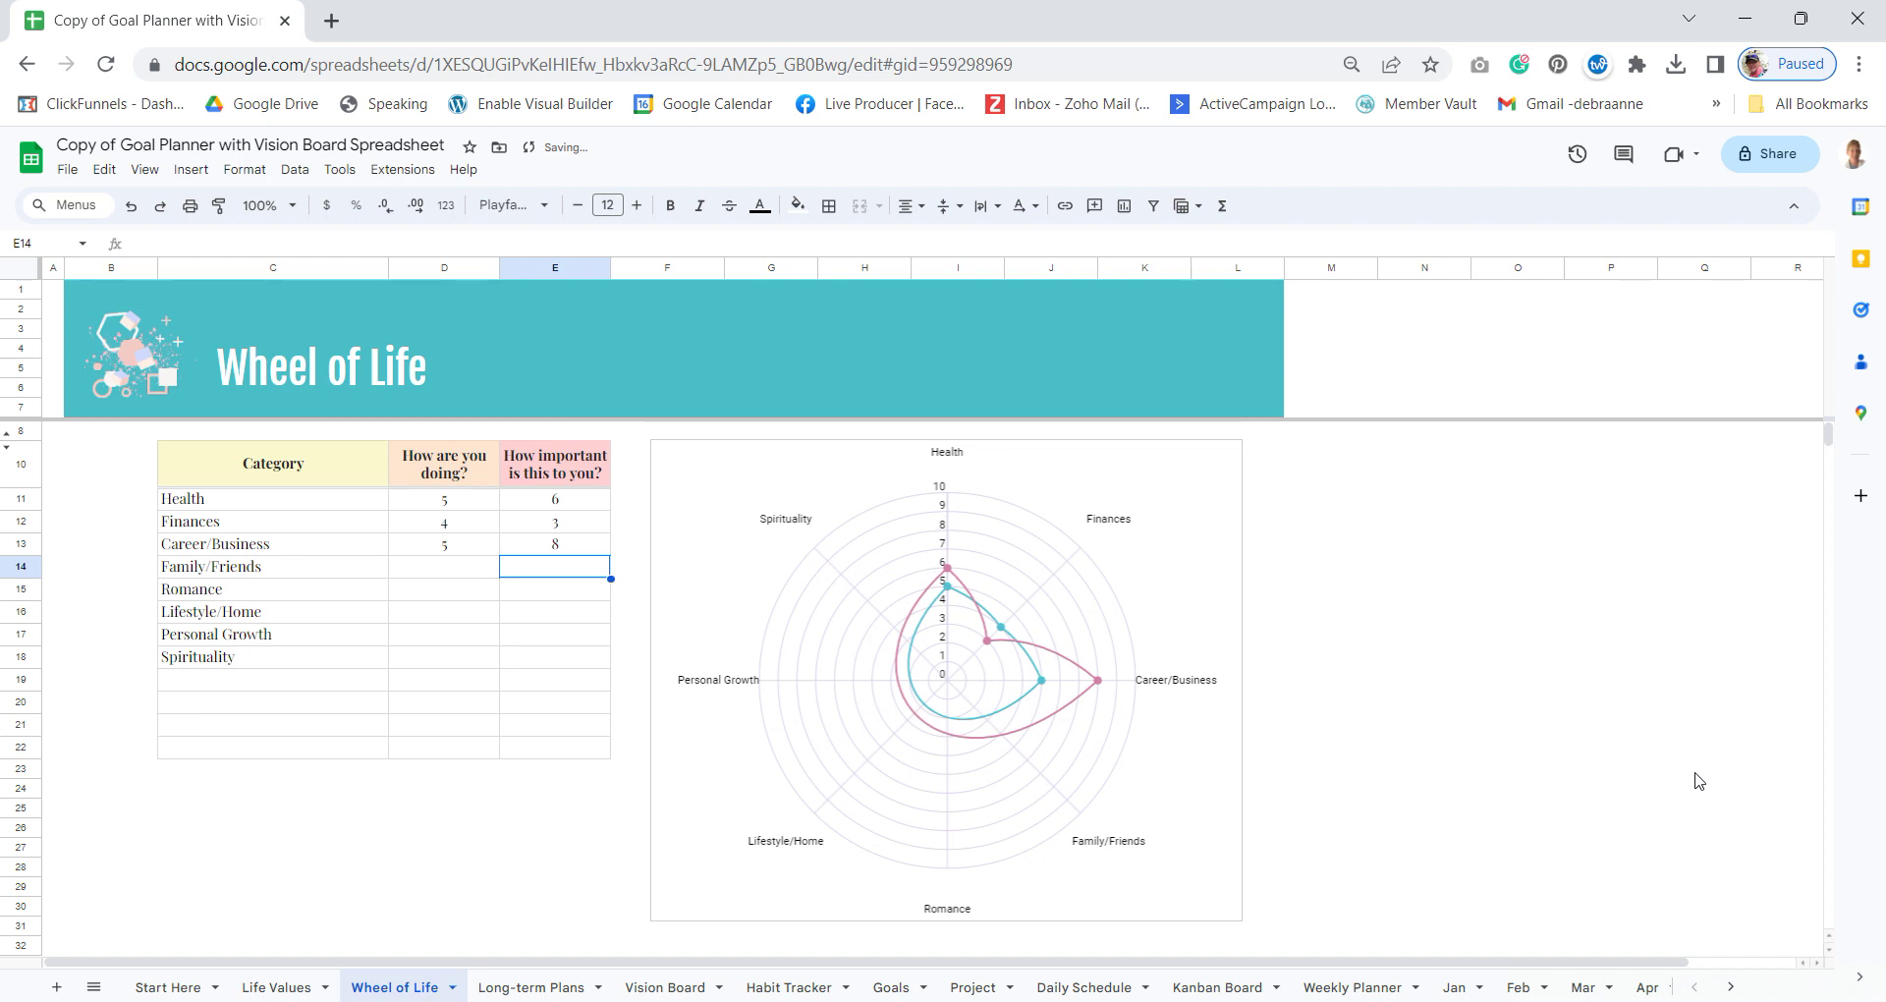
pyautogui.click(553, 987)
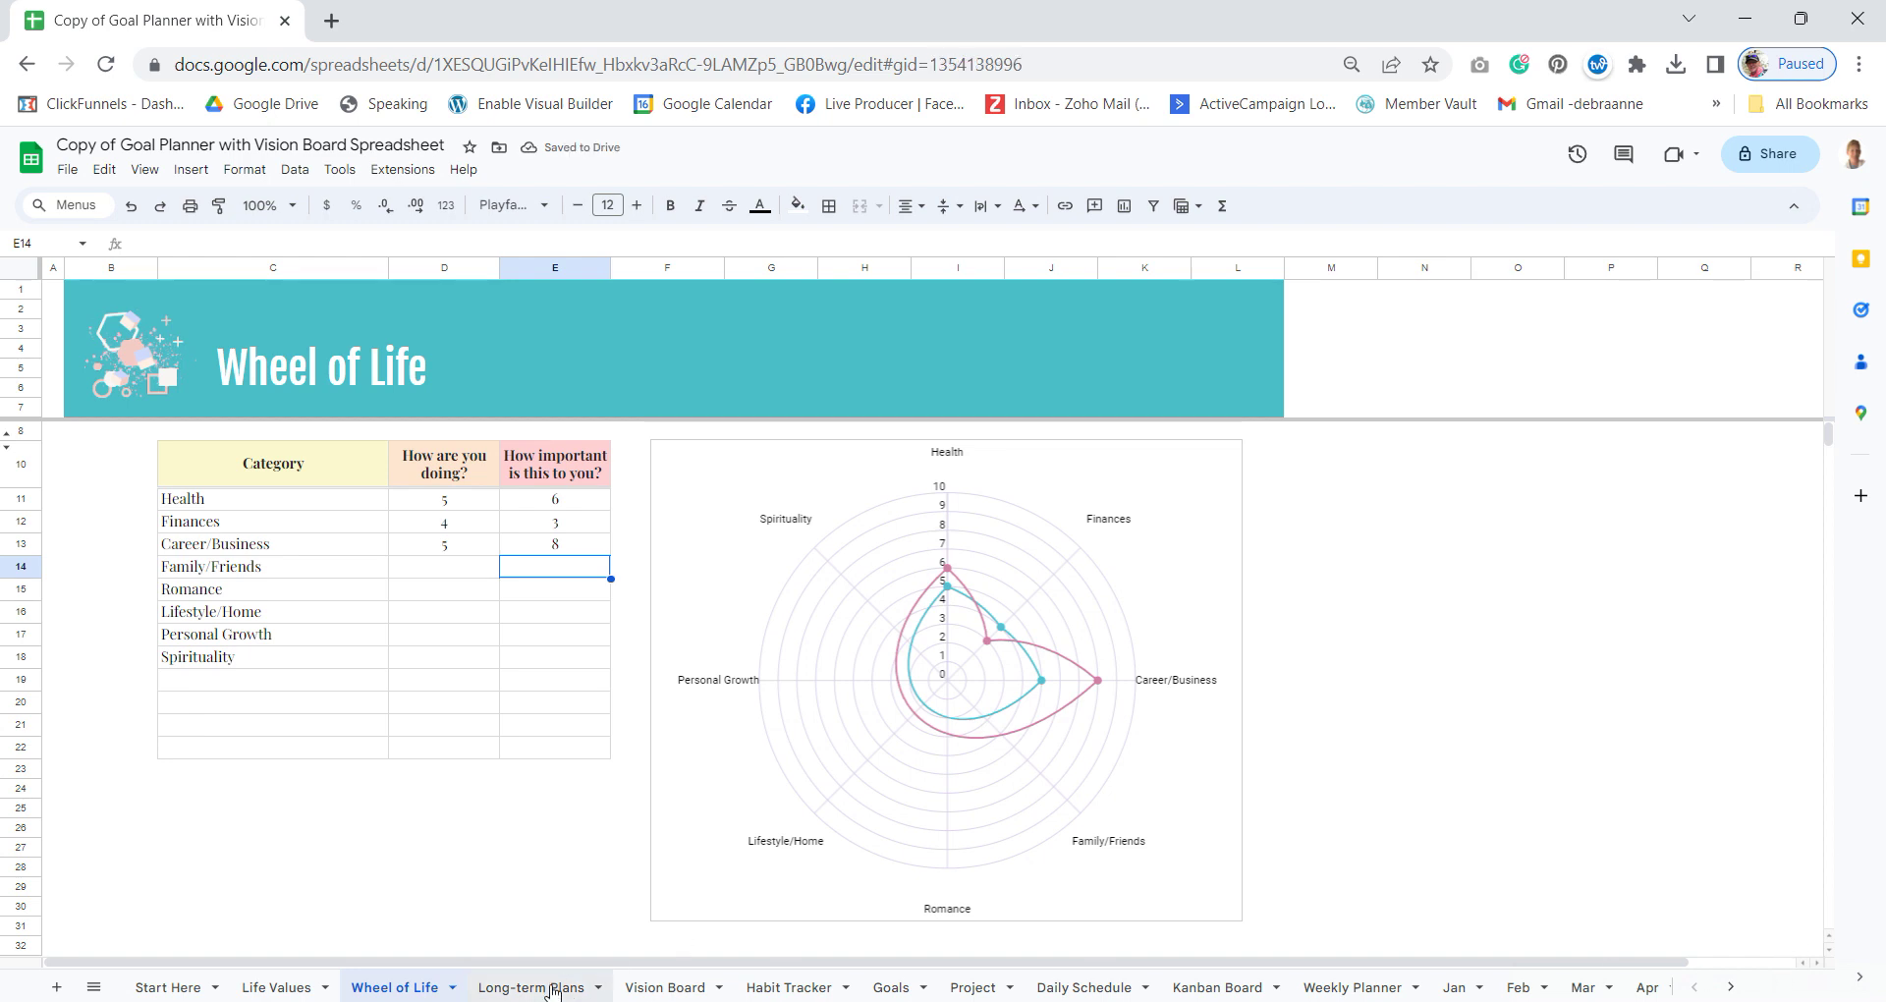
# - On the Vision Board, insert an image into the Health picture cell, then open Habit Tracker
pyautogui.click(668, 987)
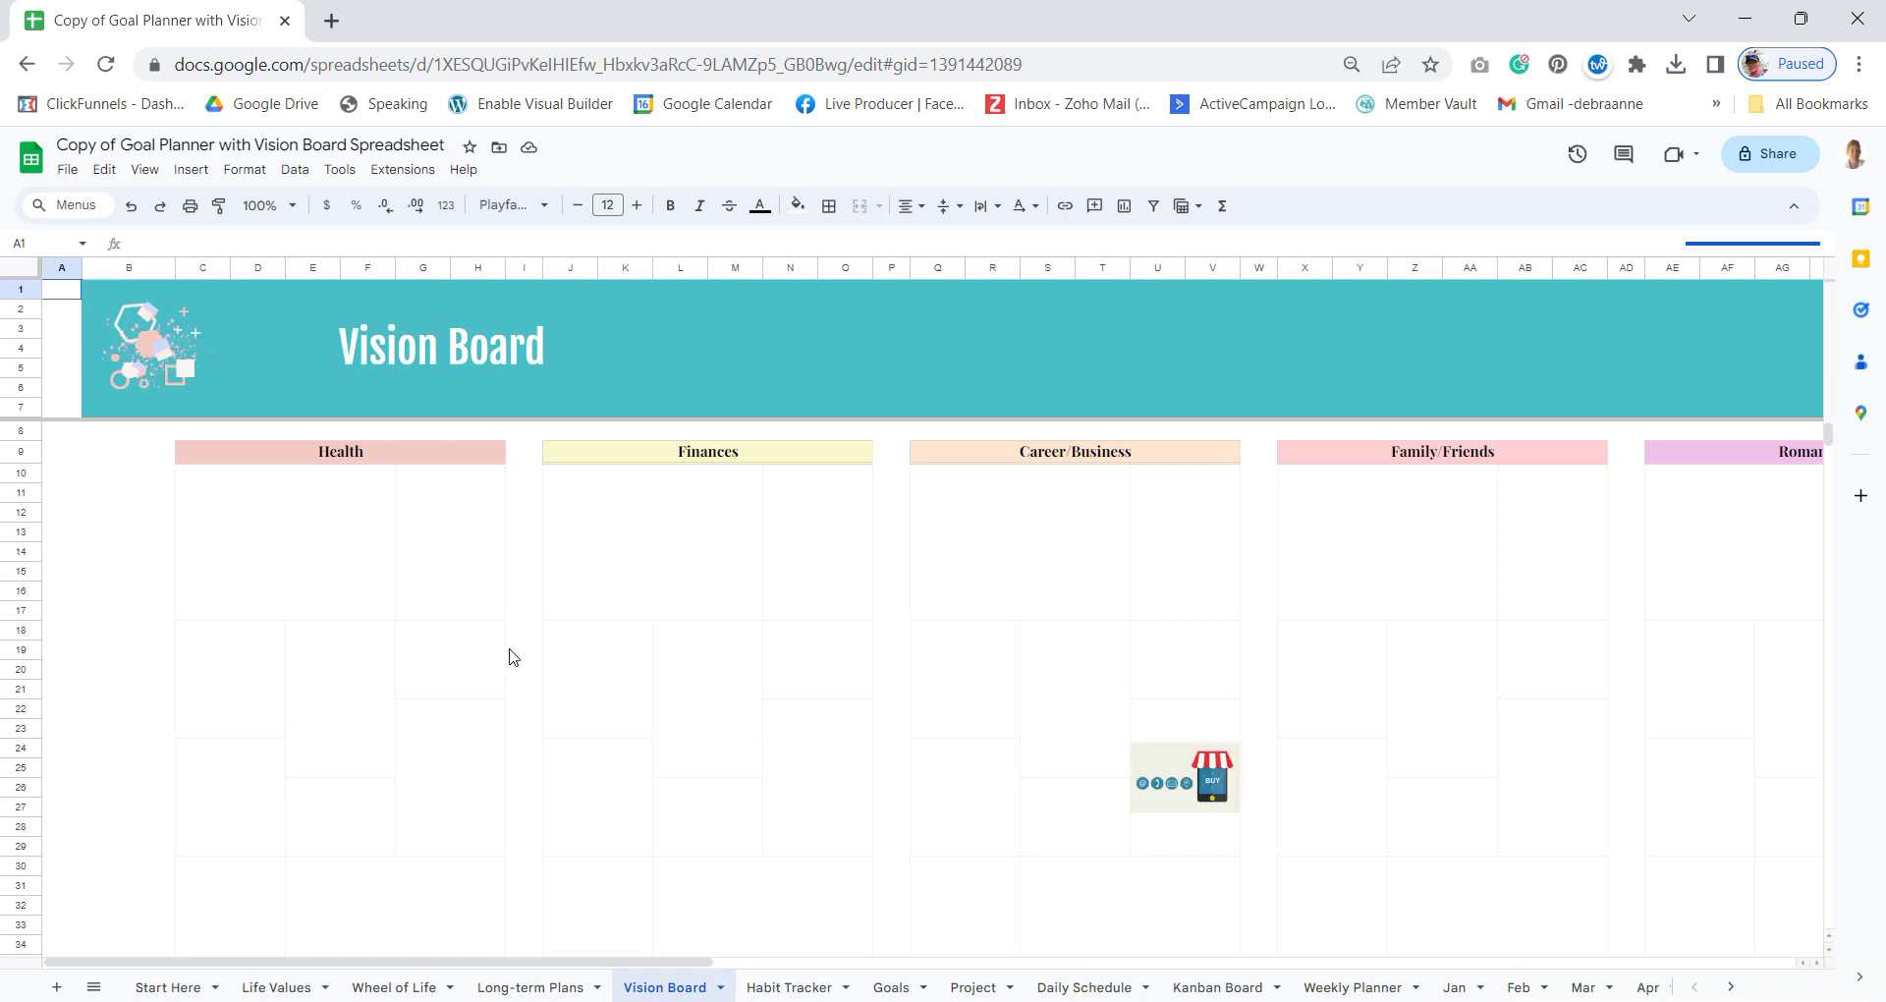
pyautogui.click(339, 530)
pyautogui.click(191, 169)
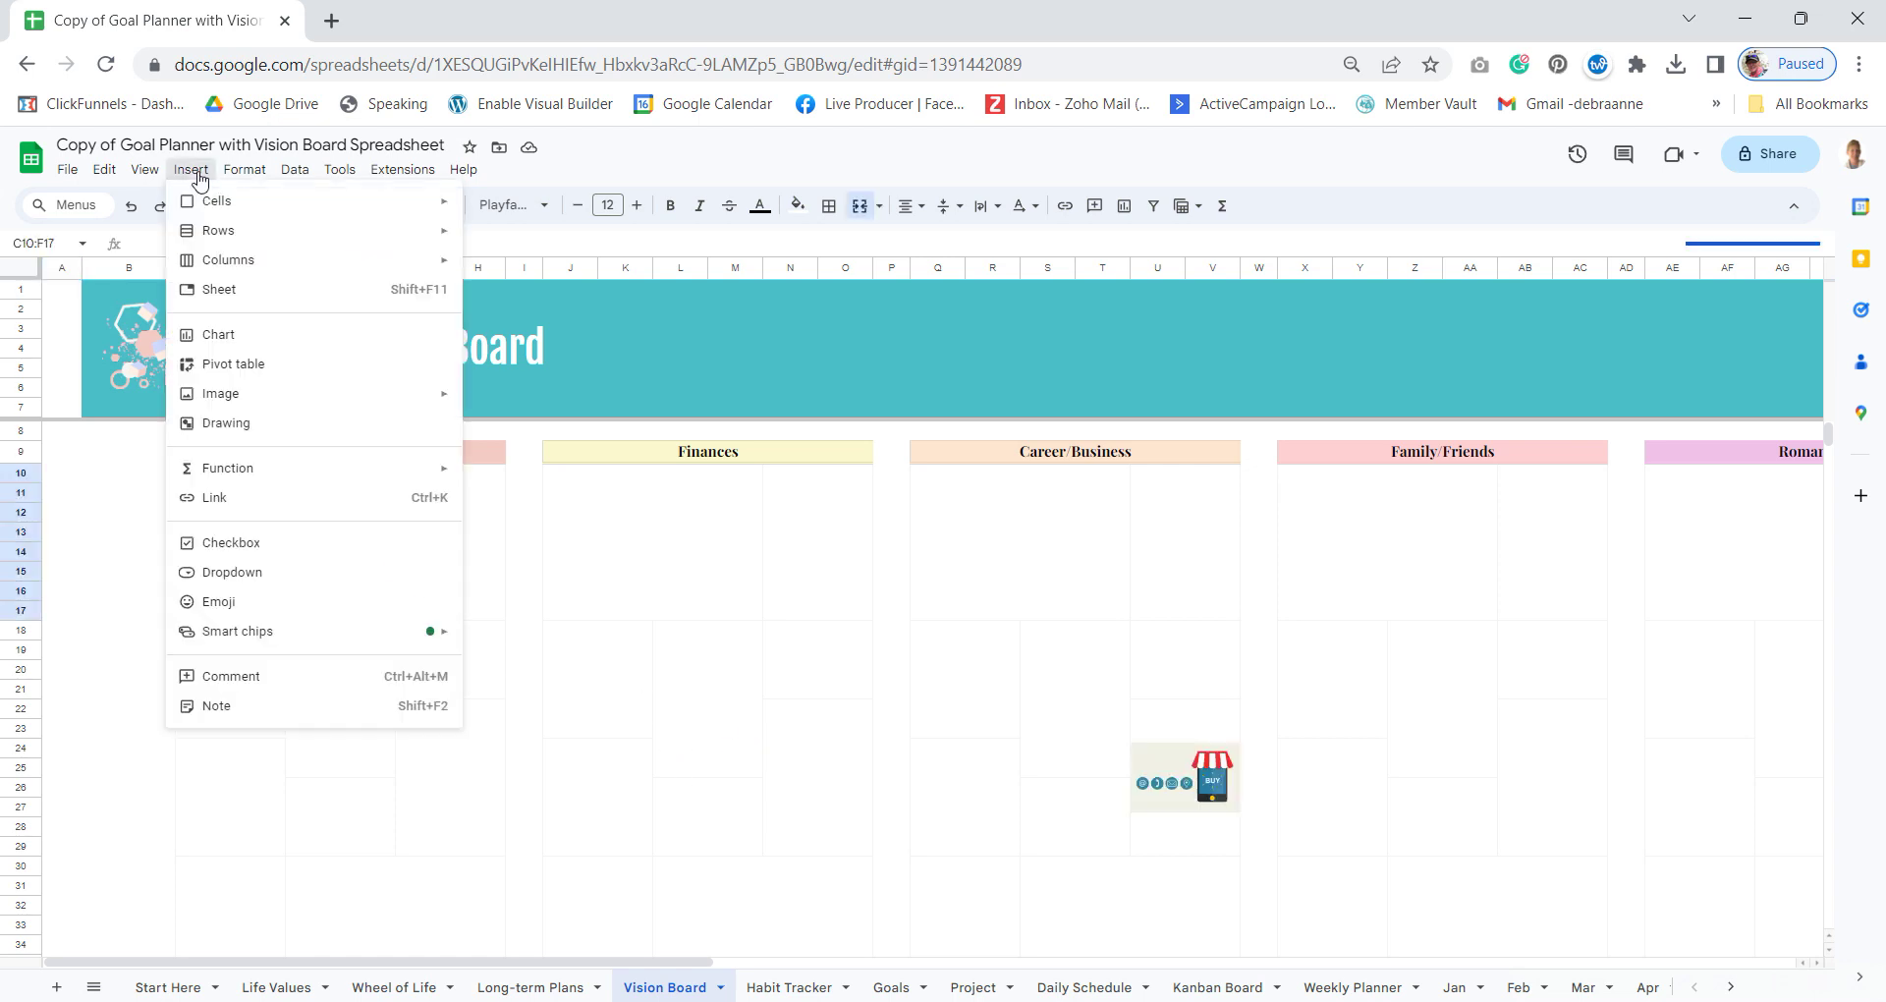
pyautogui.moveTo(270, 394)
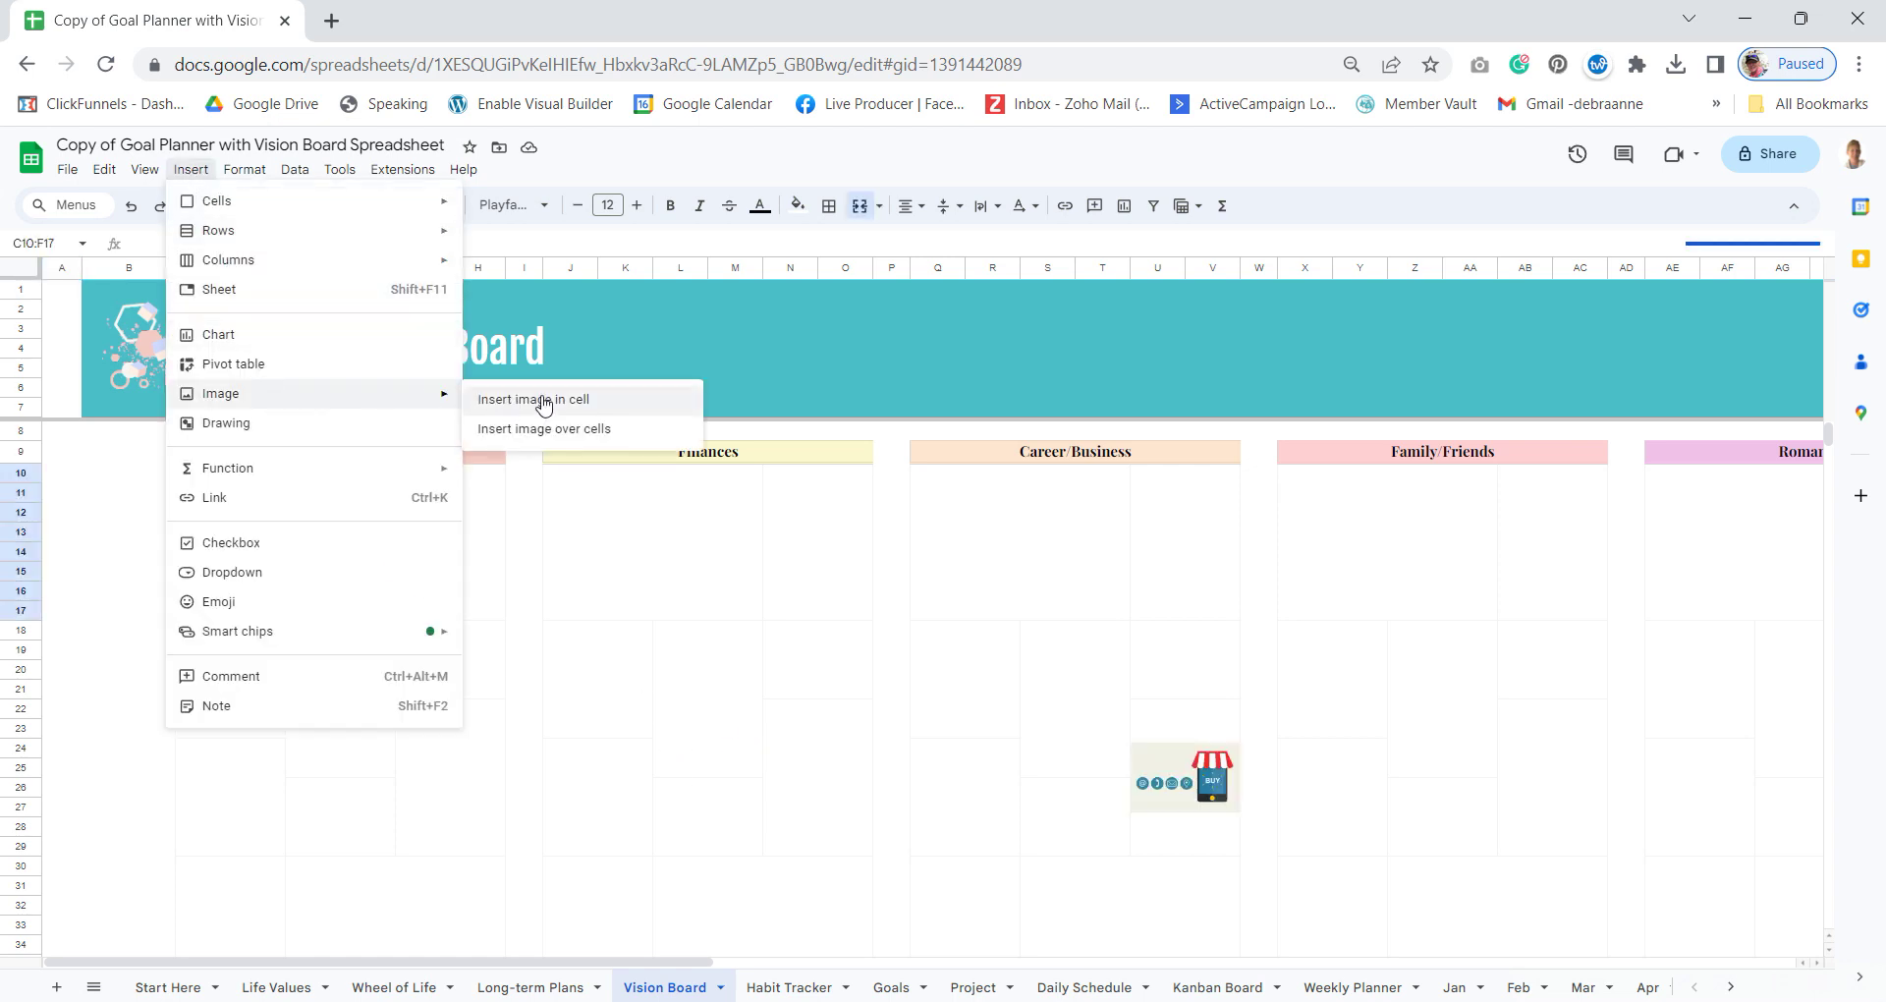
pyautogui.click(546, 395)
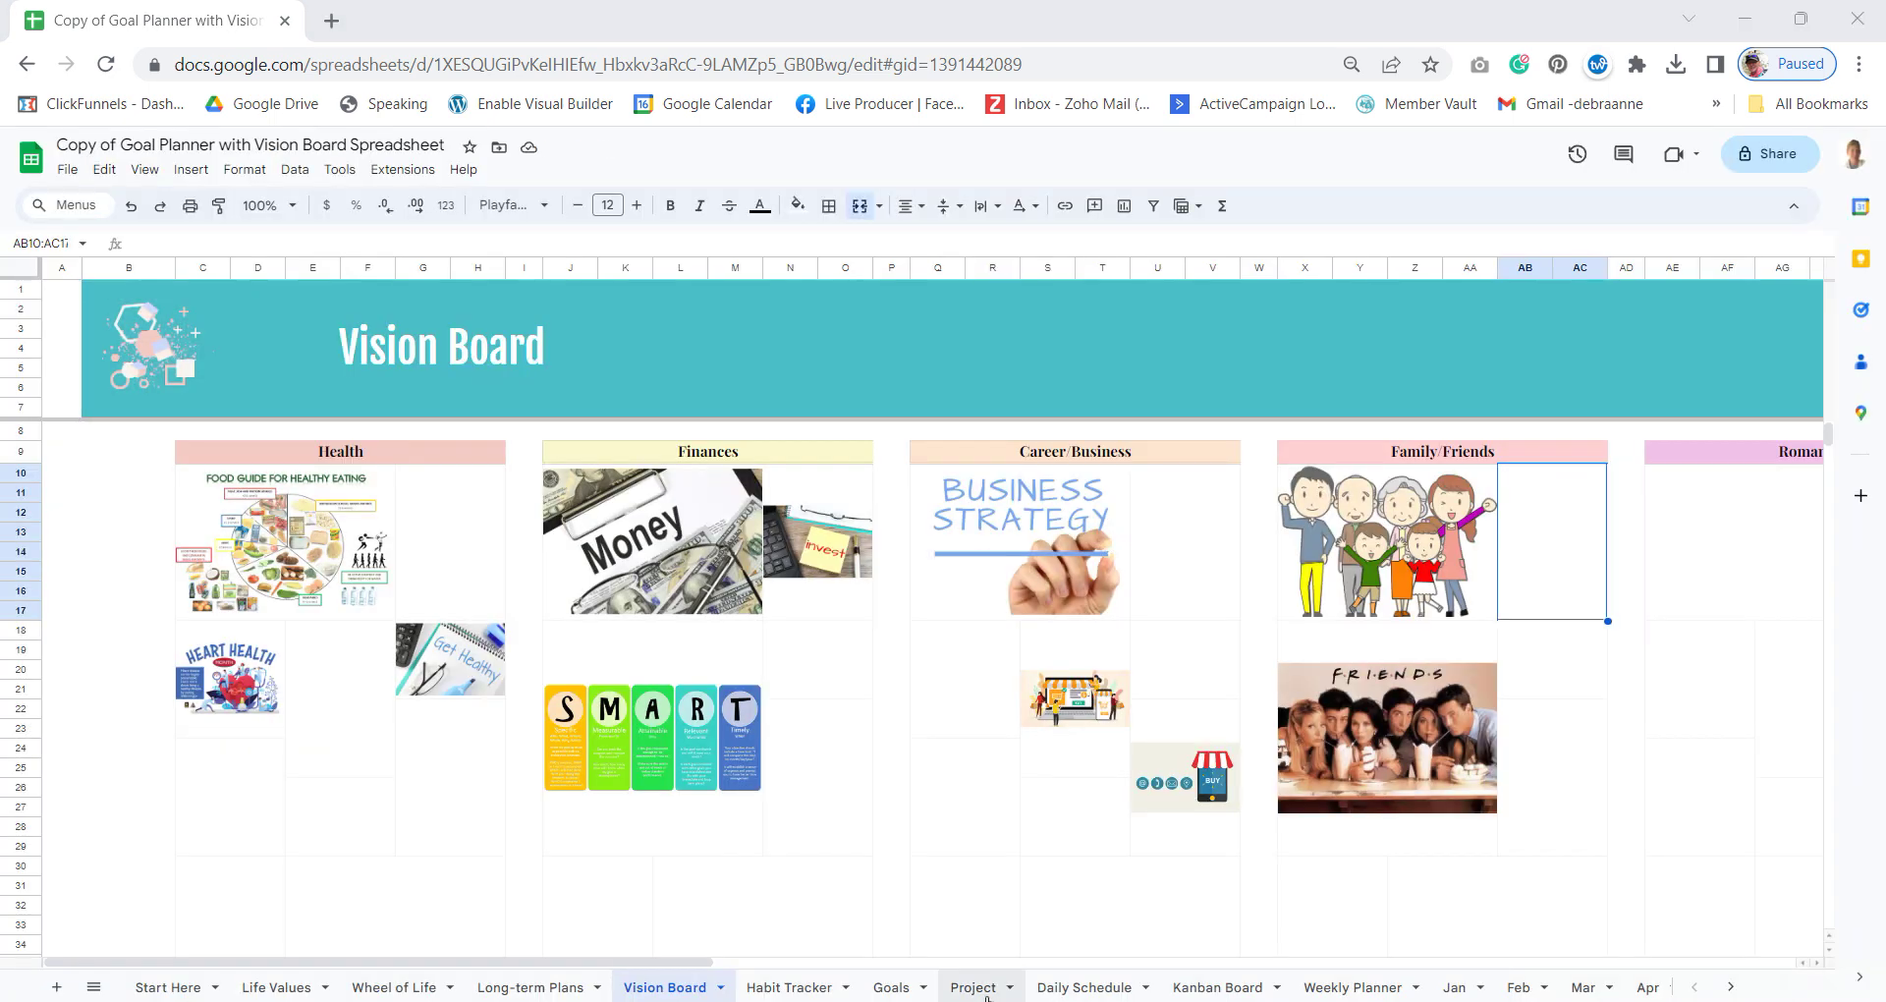
pyautogui.click(793, 991)
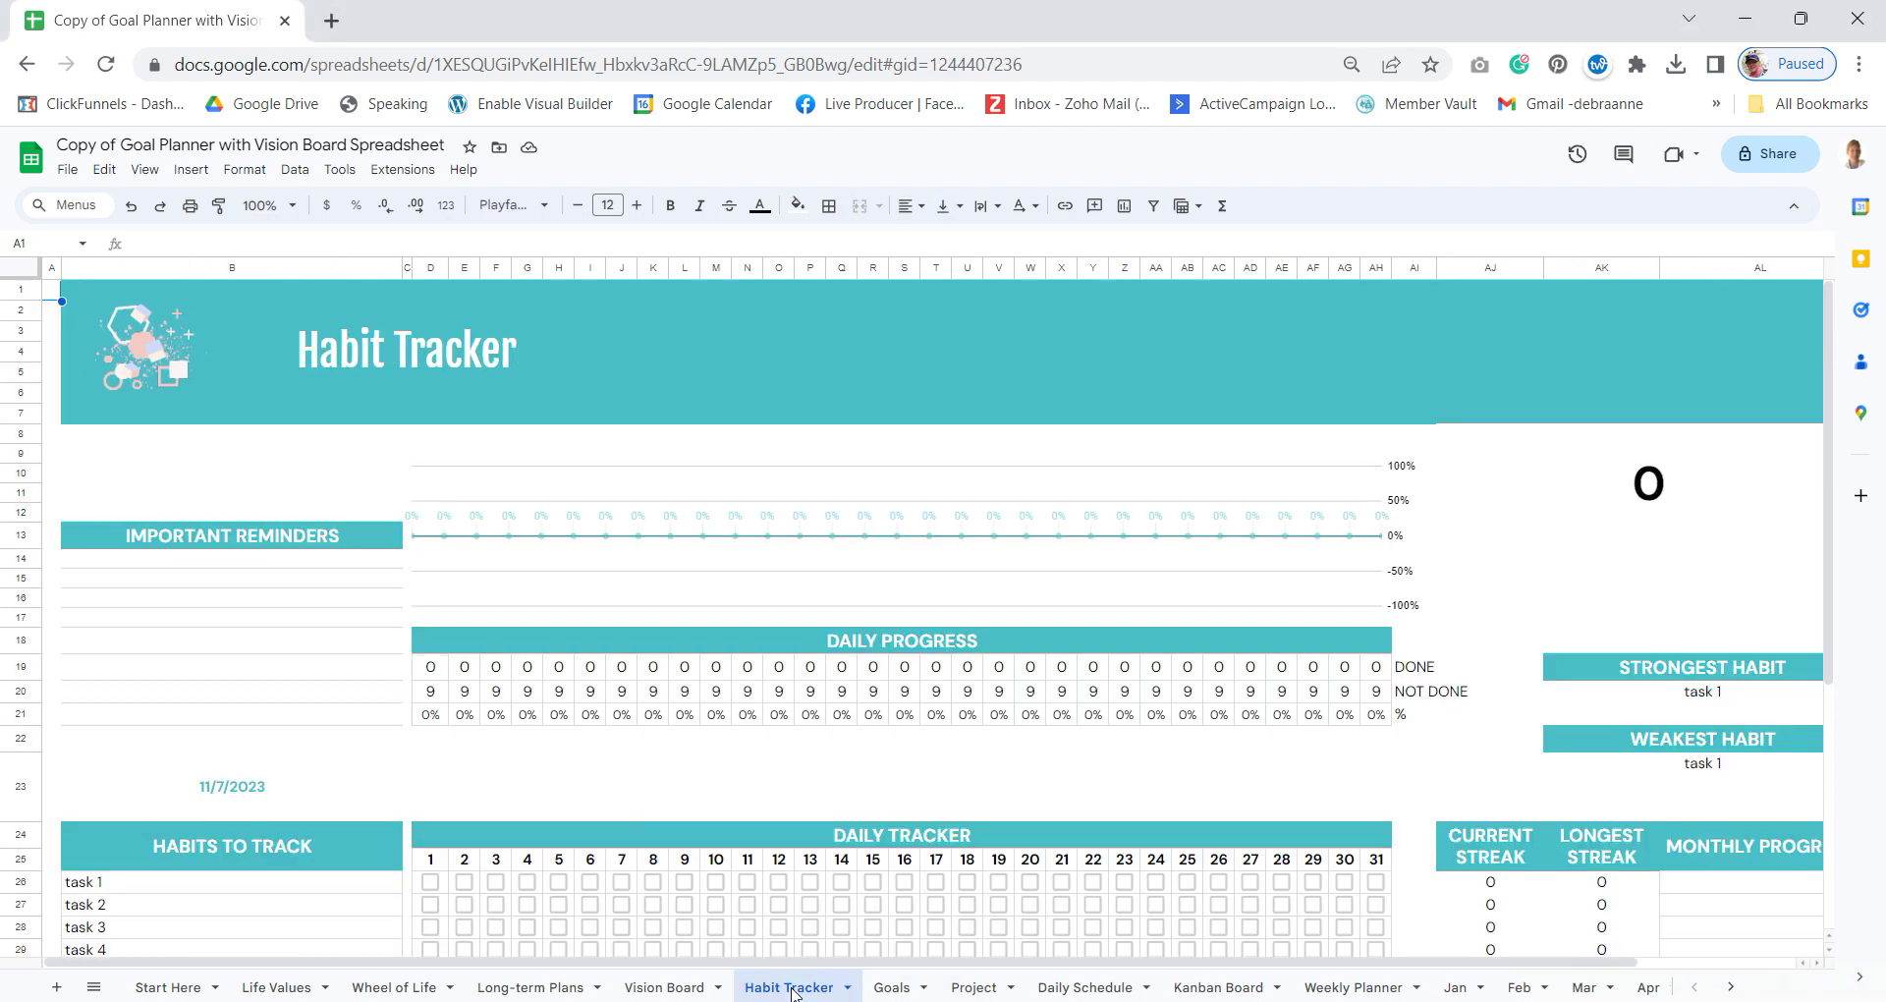
# - Tick tasks 1 and 2 on day 1, task 1 on day 3, and tasks 1–4 on day 4
pyautogui.click(430, 881)
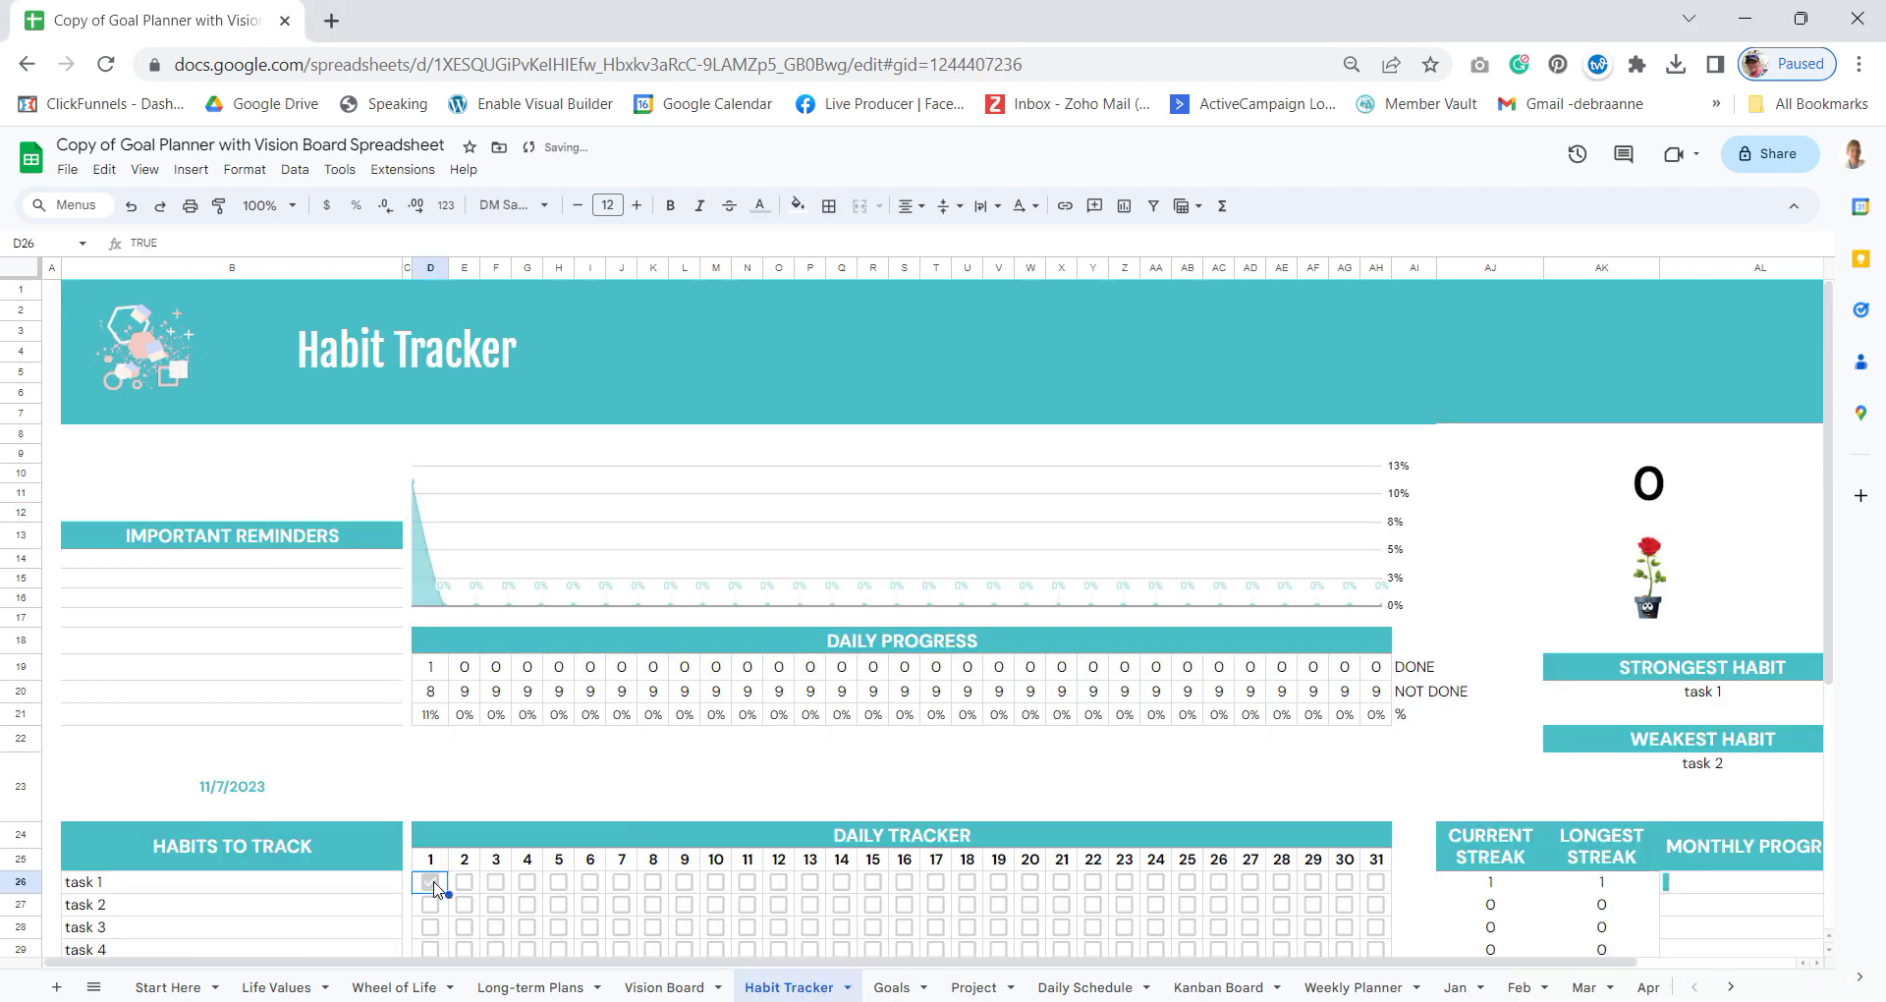
pyautogui.click(431, 903)
pyautogui.click(496, 882)
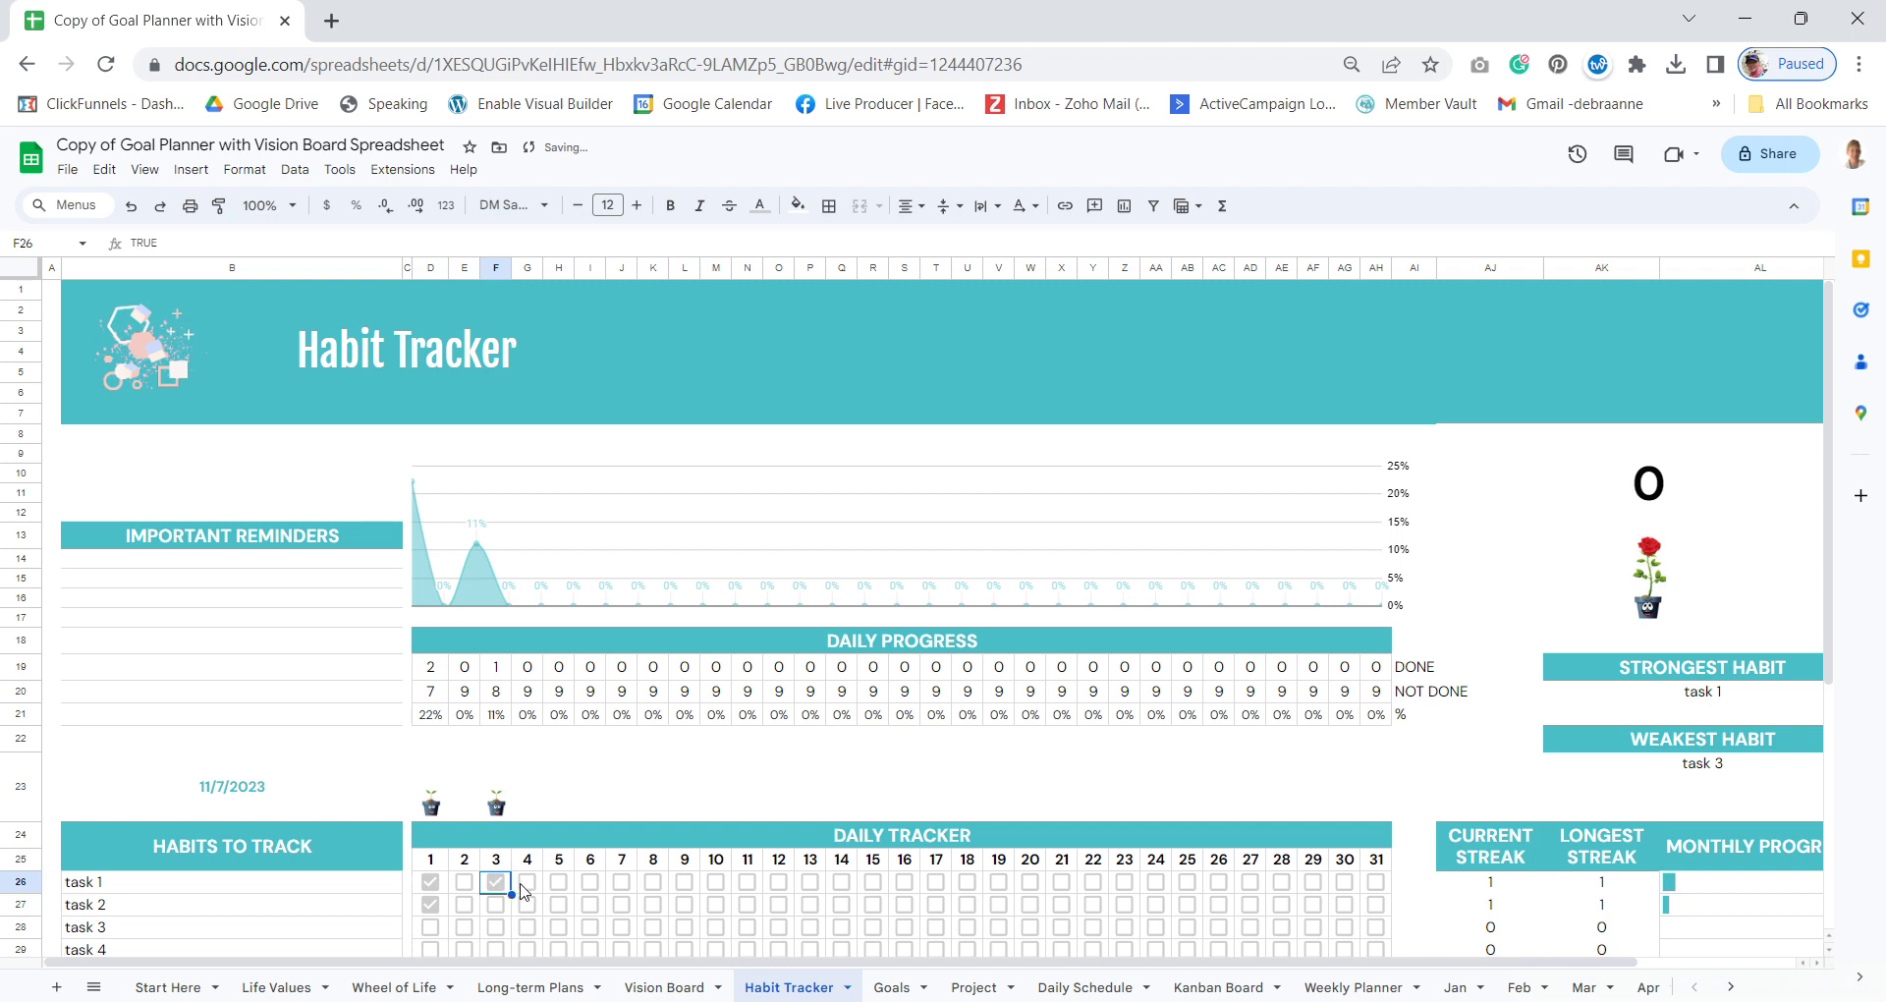
pyautogui.click(527, 882)
pyautogui.click(529, 912)
pyautogui.click(528, 928)
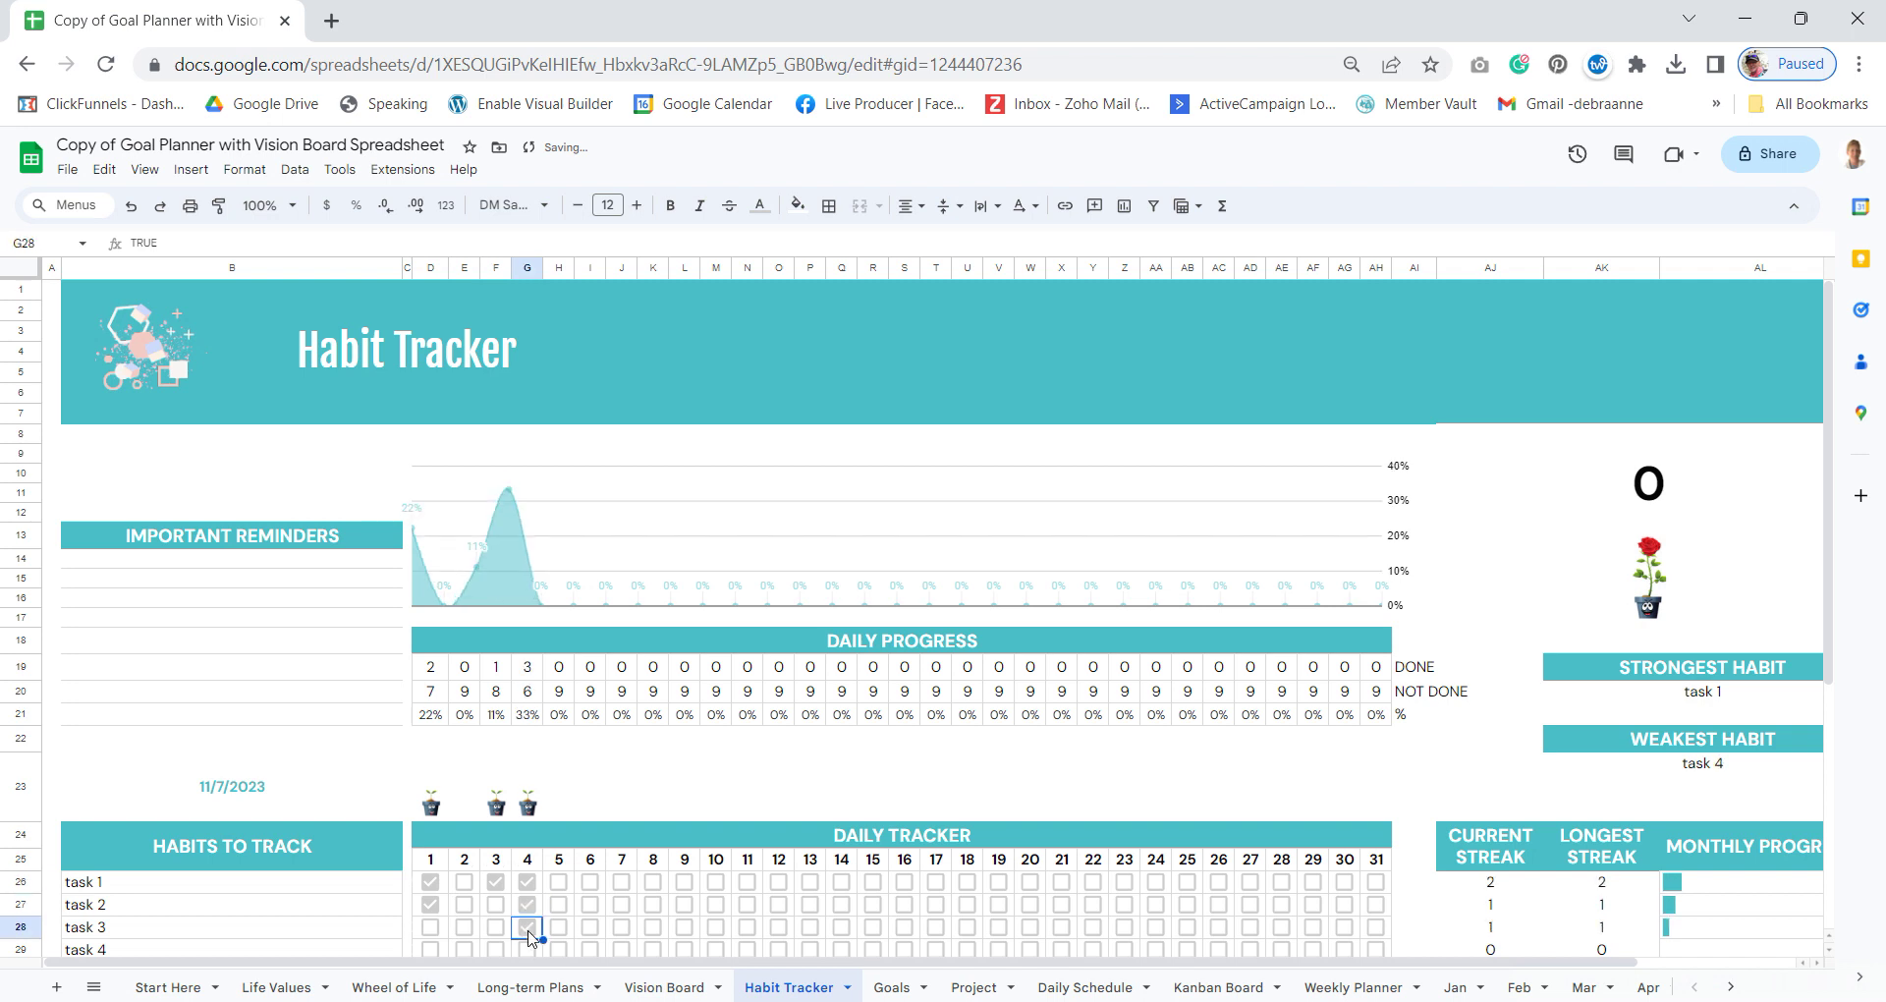
pyautogui.click(528, 949)
# - Tick tasks 5 through 9 on day 4
pyautogui.press('Down')
pyautogui.press('Down')
pyautogui.press('Down')
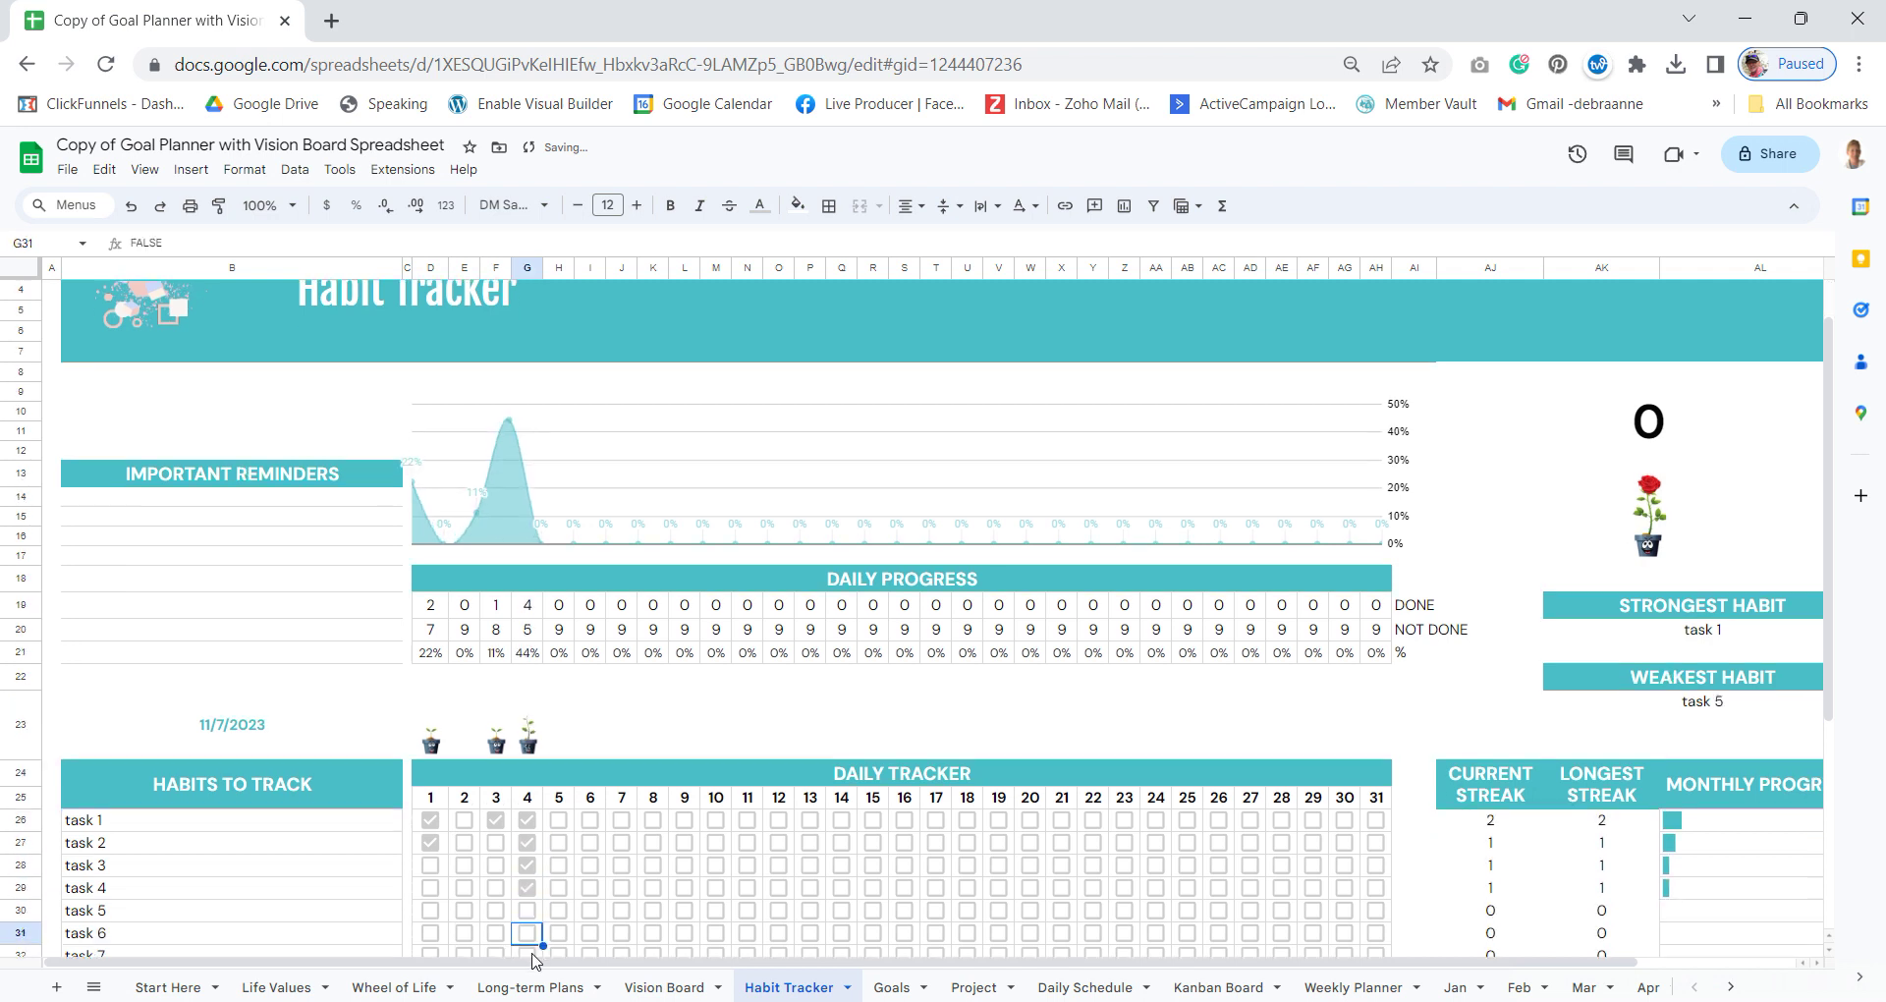
pyautogui.click(528, 868)
pyautogui.click(528, 891)
pyautogui.click(527, 913)
pyautogui.click(528, 938)
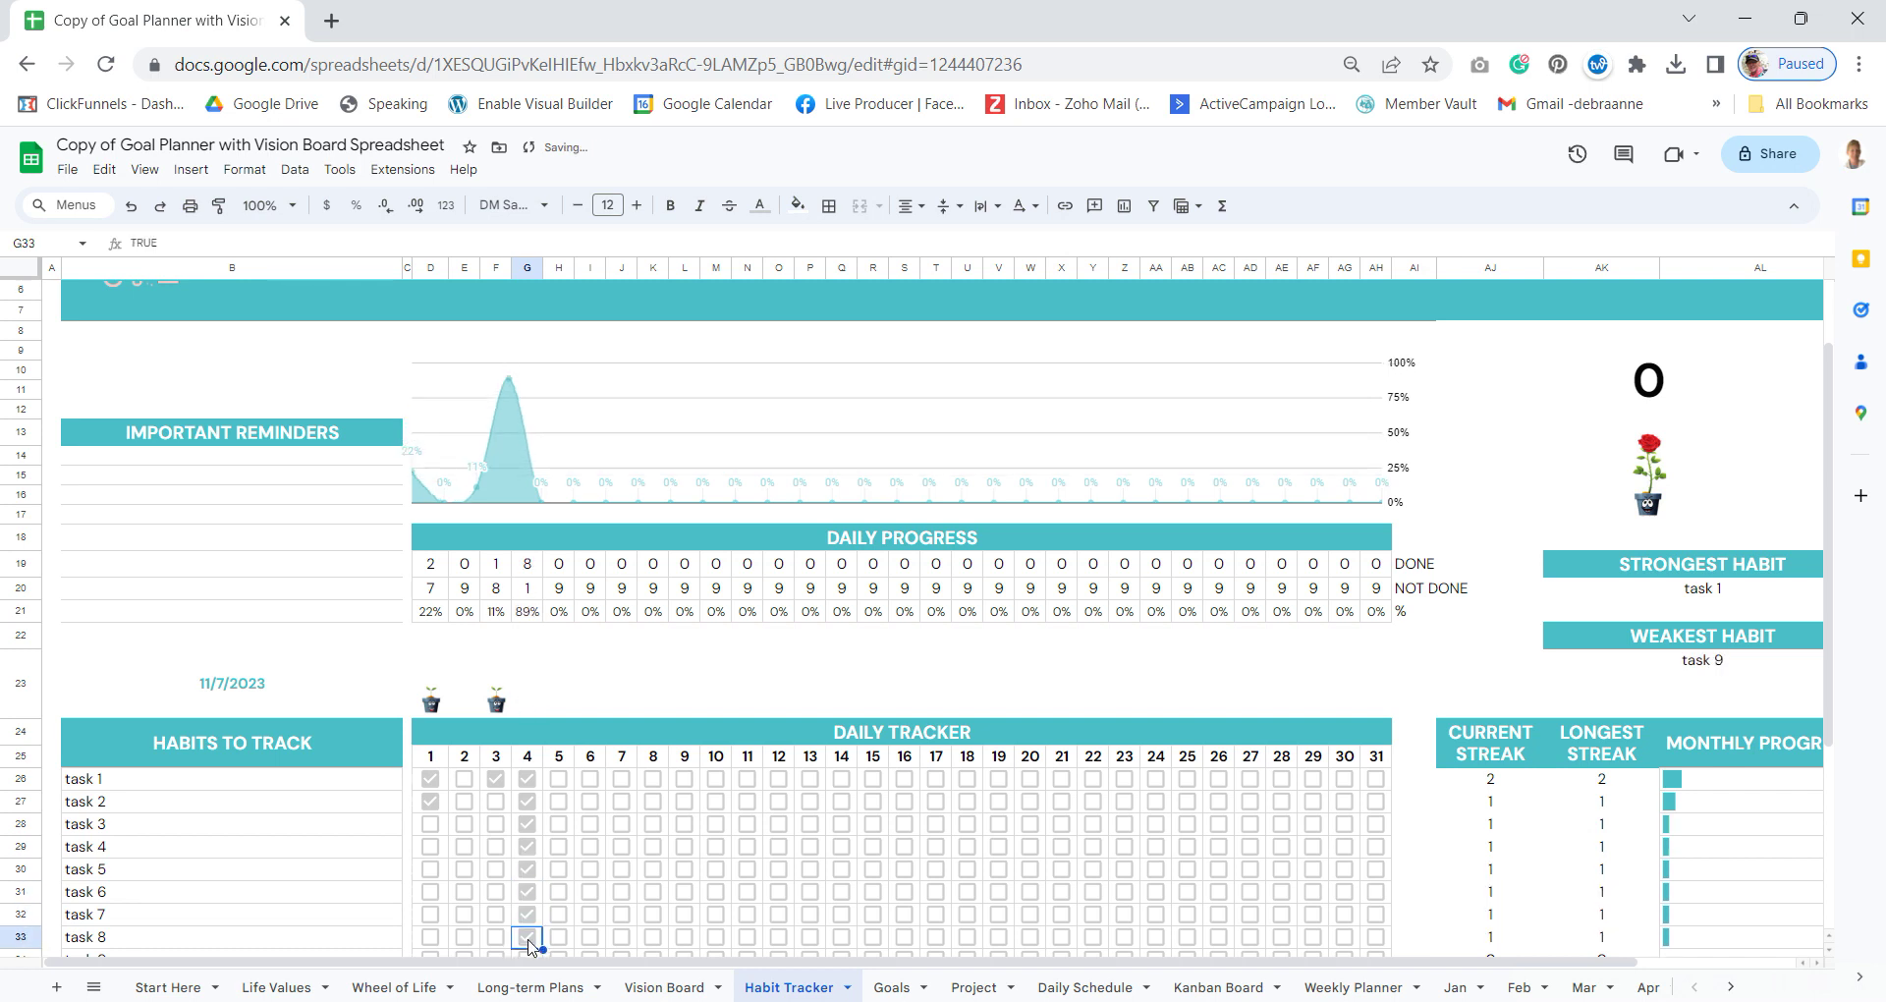
pyautogui.press('Down')
pyautogui.press('Down')
pyautogui.press('Down')
pyautogui.click(528, 820)
# - Tick day 4 for the remaining empty habit rows down to row 41, bringing day 4 to 100%
pyautogui.click(528, 842)
pyautogui.click(528, 865)
pyautogui.click(528, 888)
pyautogui.click(528, 910)
pyautogui.click(528, 933)
pyautogui.click(529, 952)
pyautogui.press('Down')
pyautogui.press('Down')
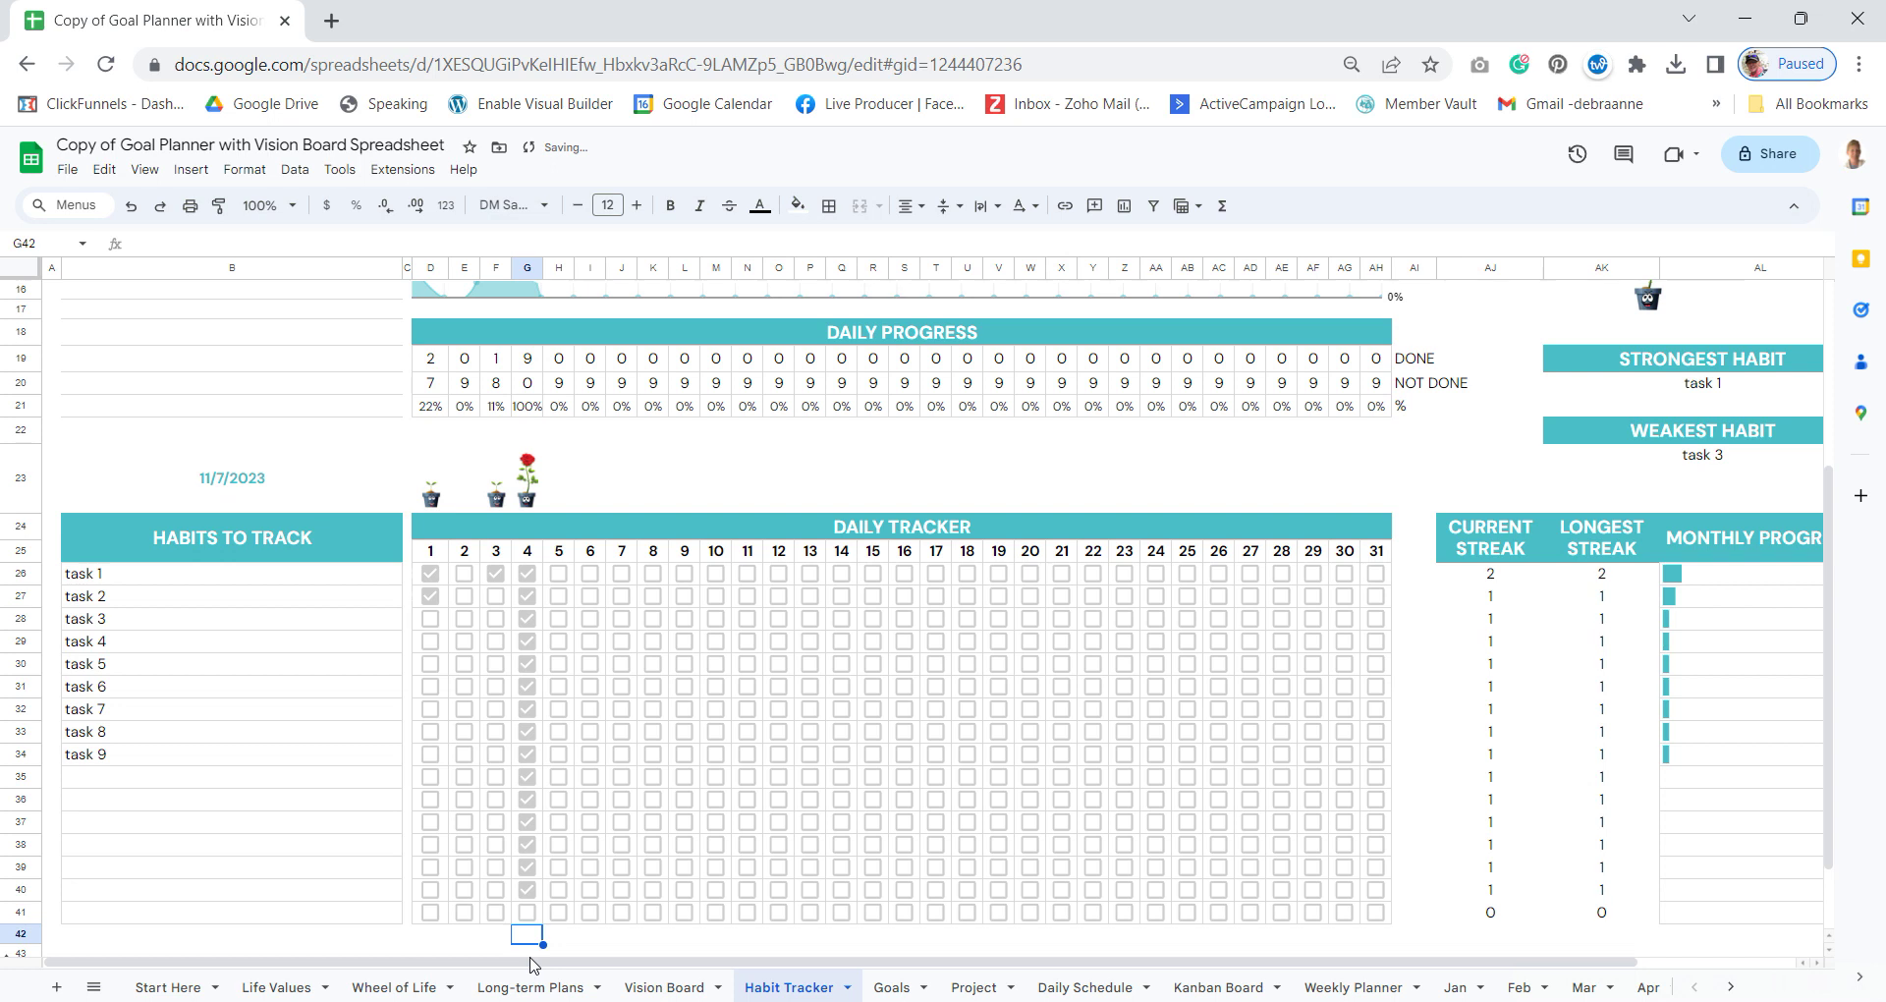
pyautogui.click(526, 912)
# - Tick task 1 on day 11, tasks 3 and 6 on day 15, day-8 and day-6 habits, then open Goals
pyautogui.click(747, 573)
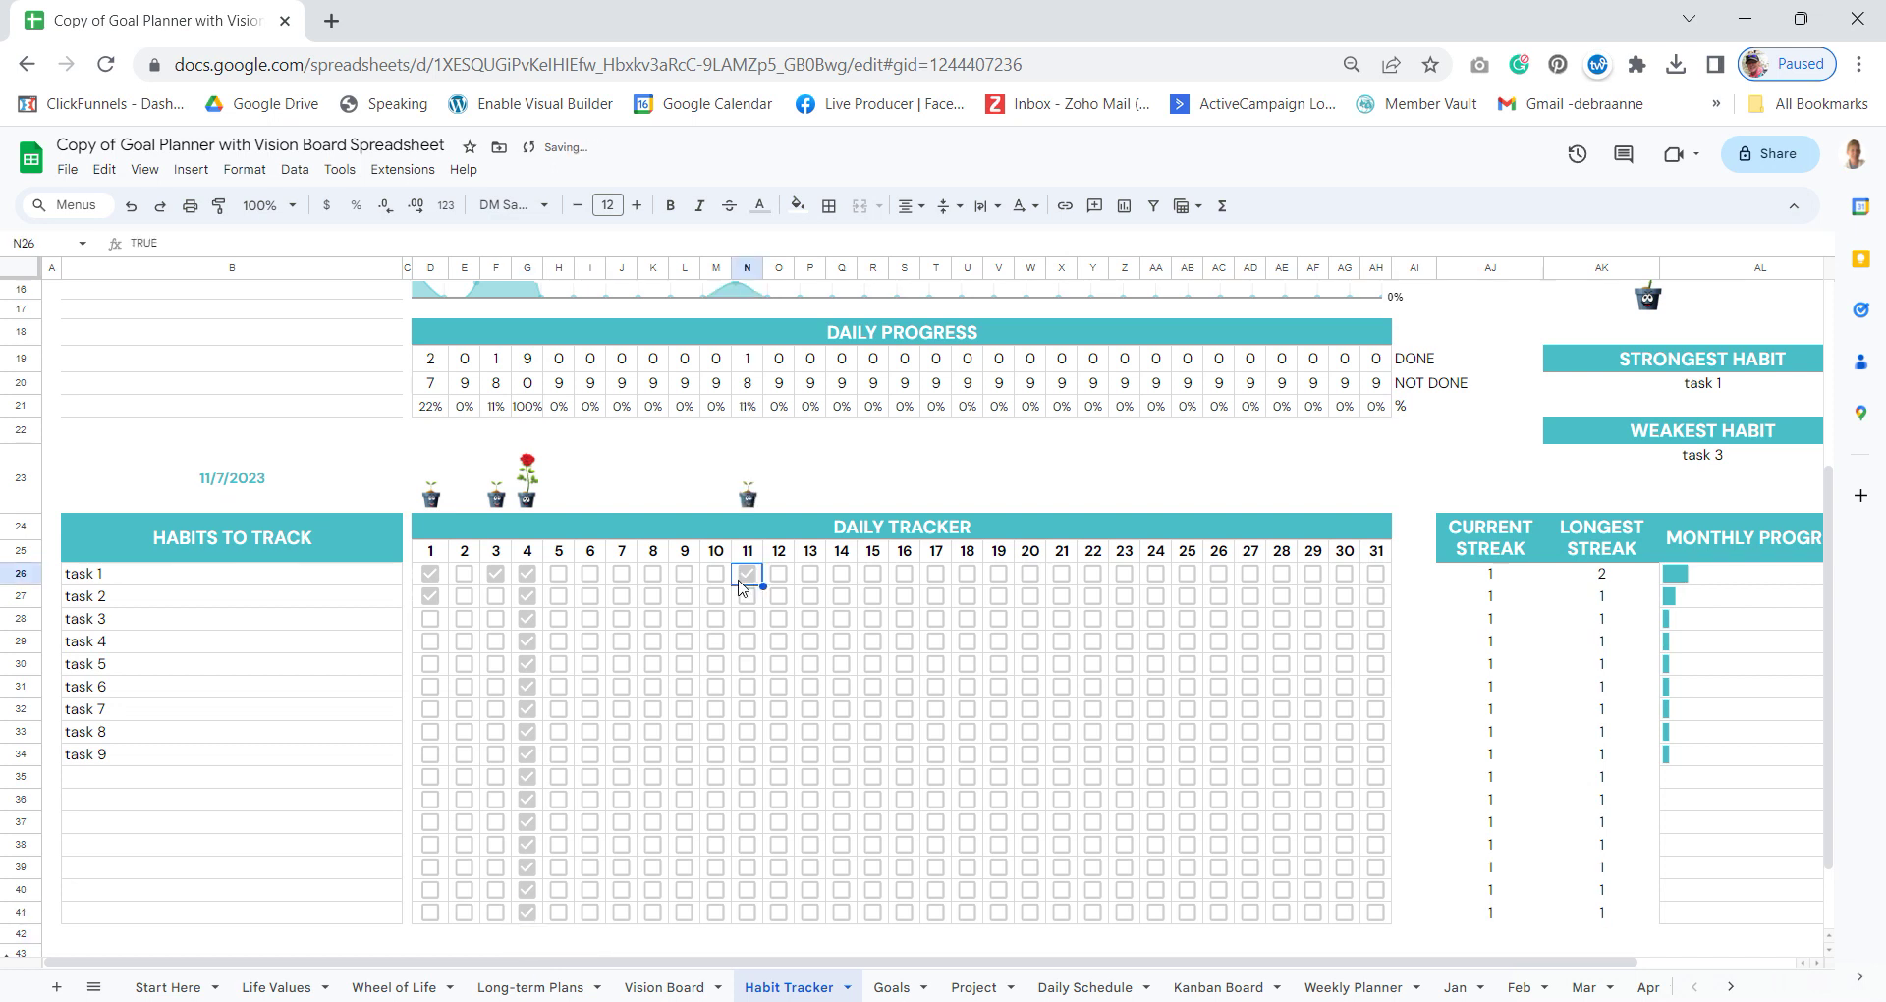
pyautogui.click(874, 687)
pyautogui.click(873, 619)
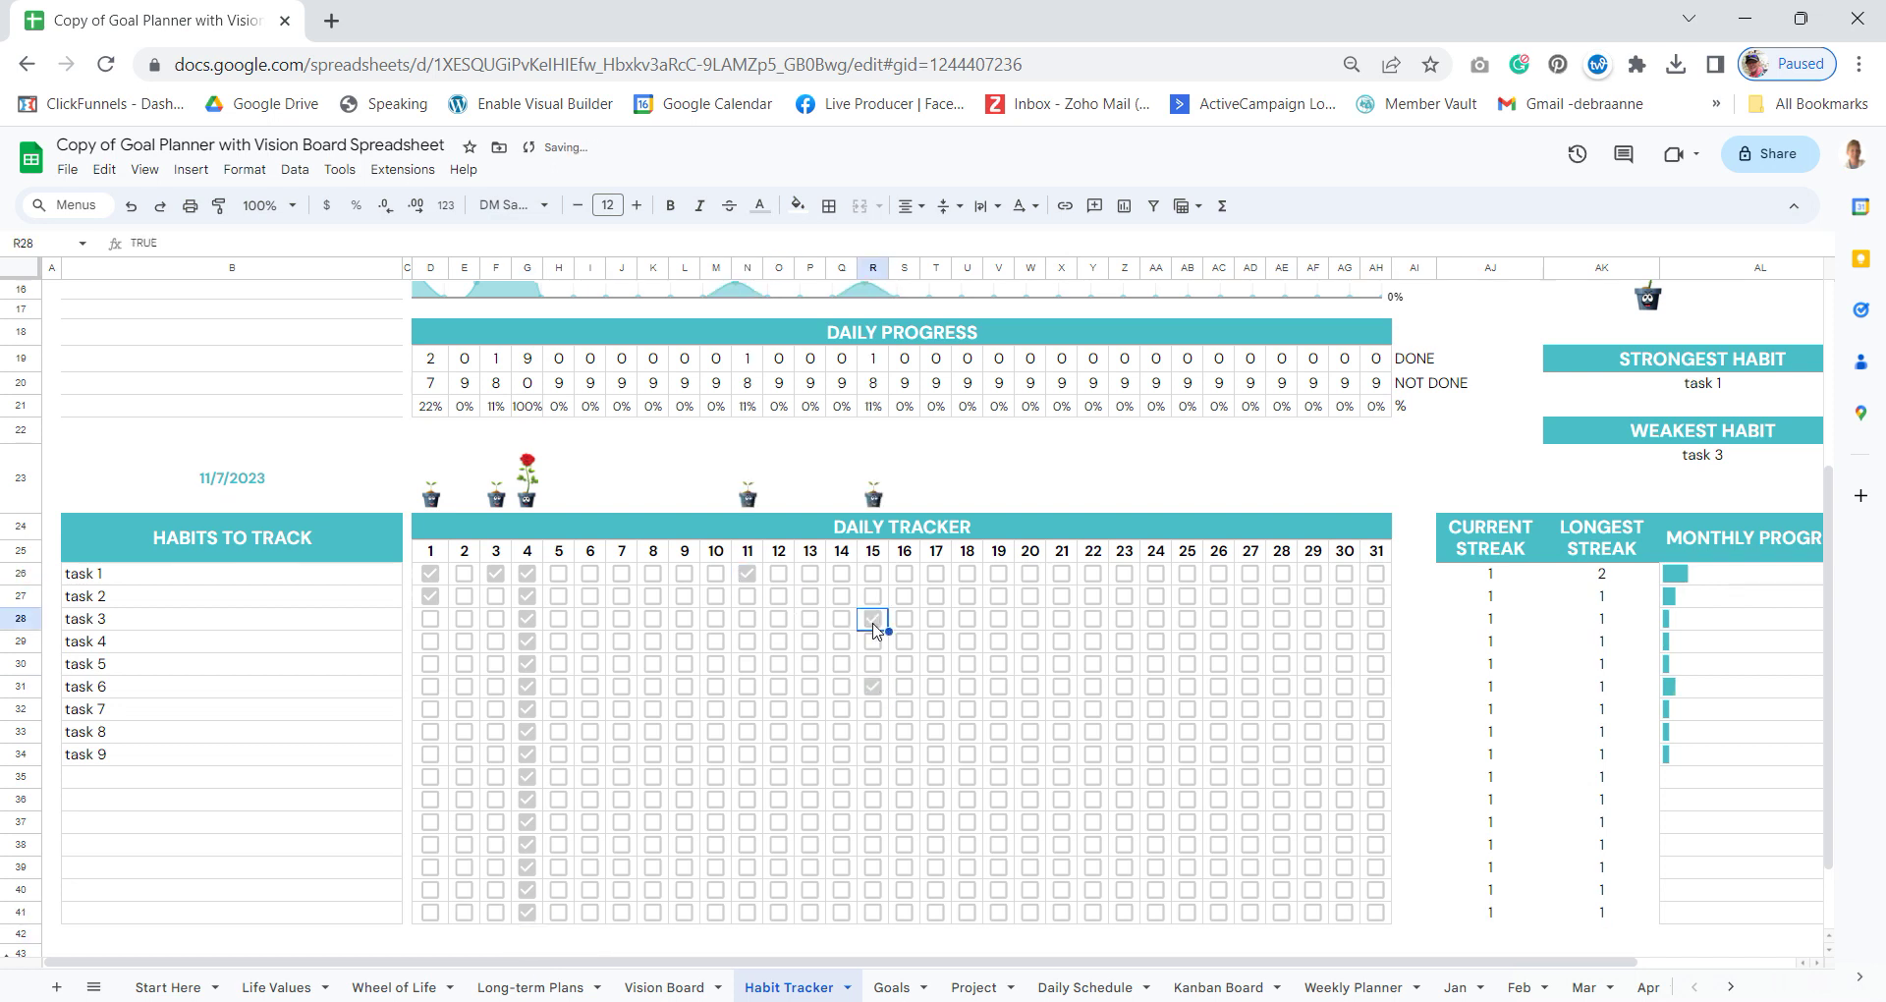
pyautogui.click(652, 602)
pyautogui.click(653, 664)
pyautogui.click(653, 708)
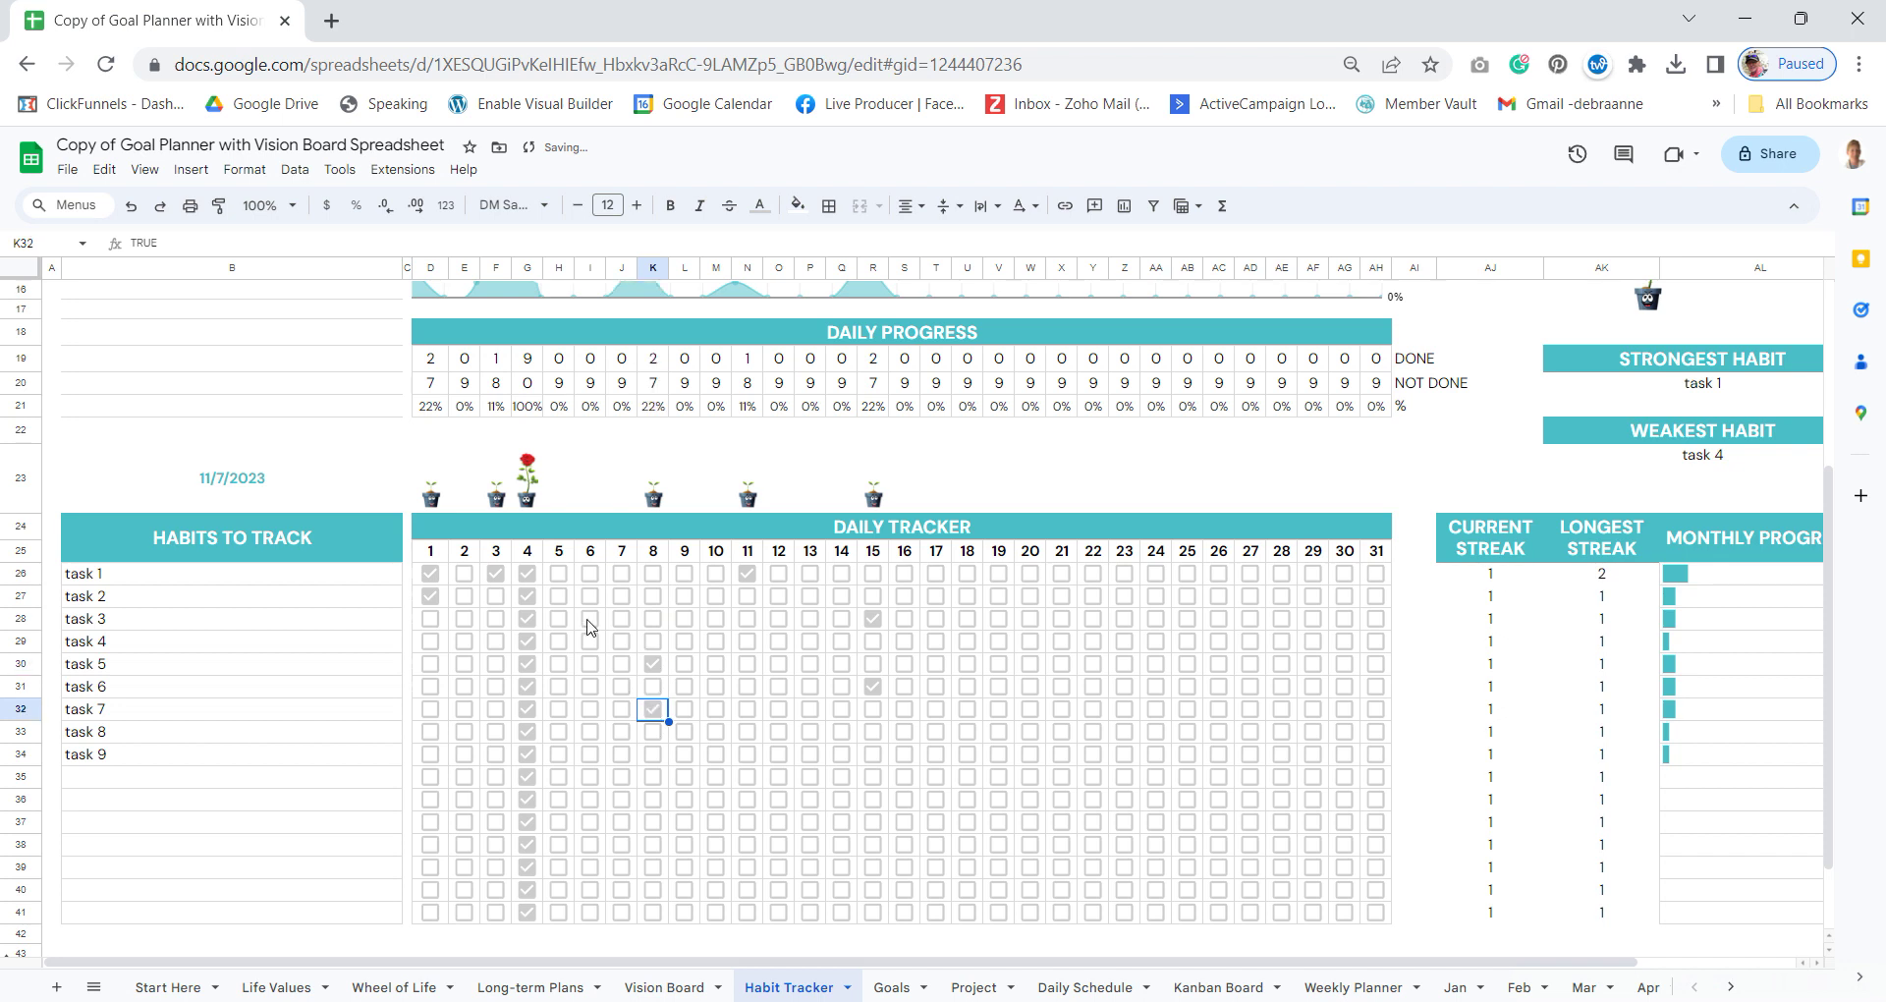
pyautogui.click(590, 619)
pyautogui.click(590, 573)
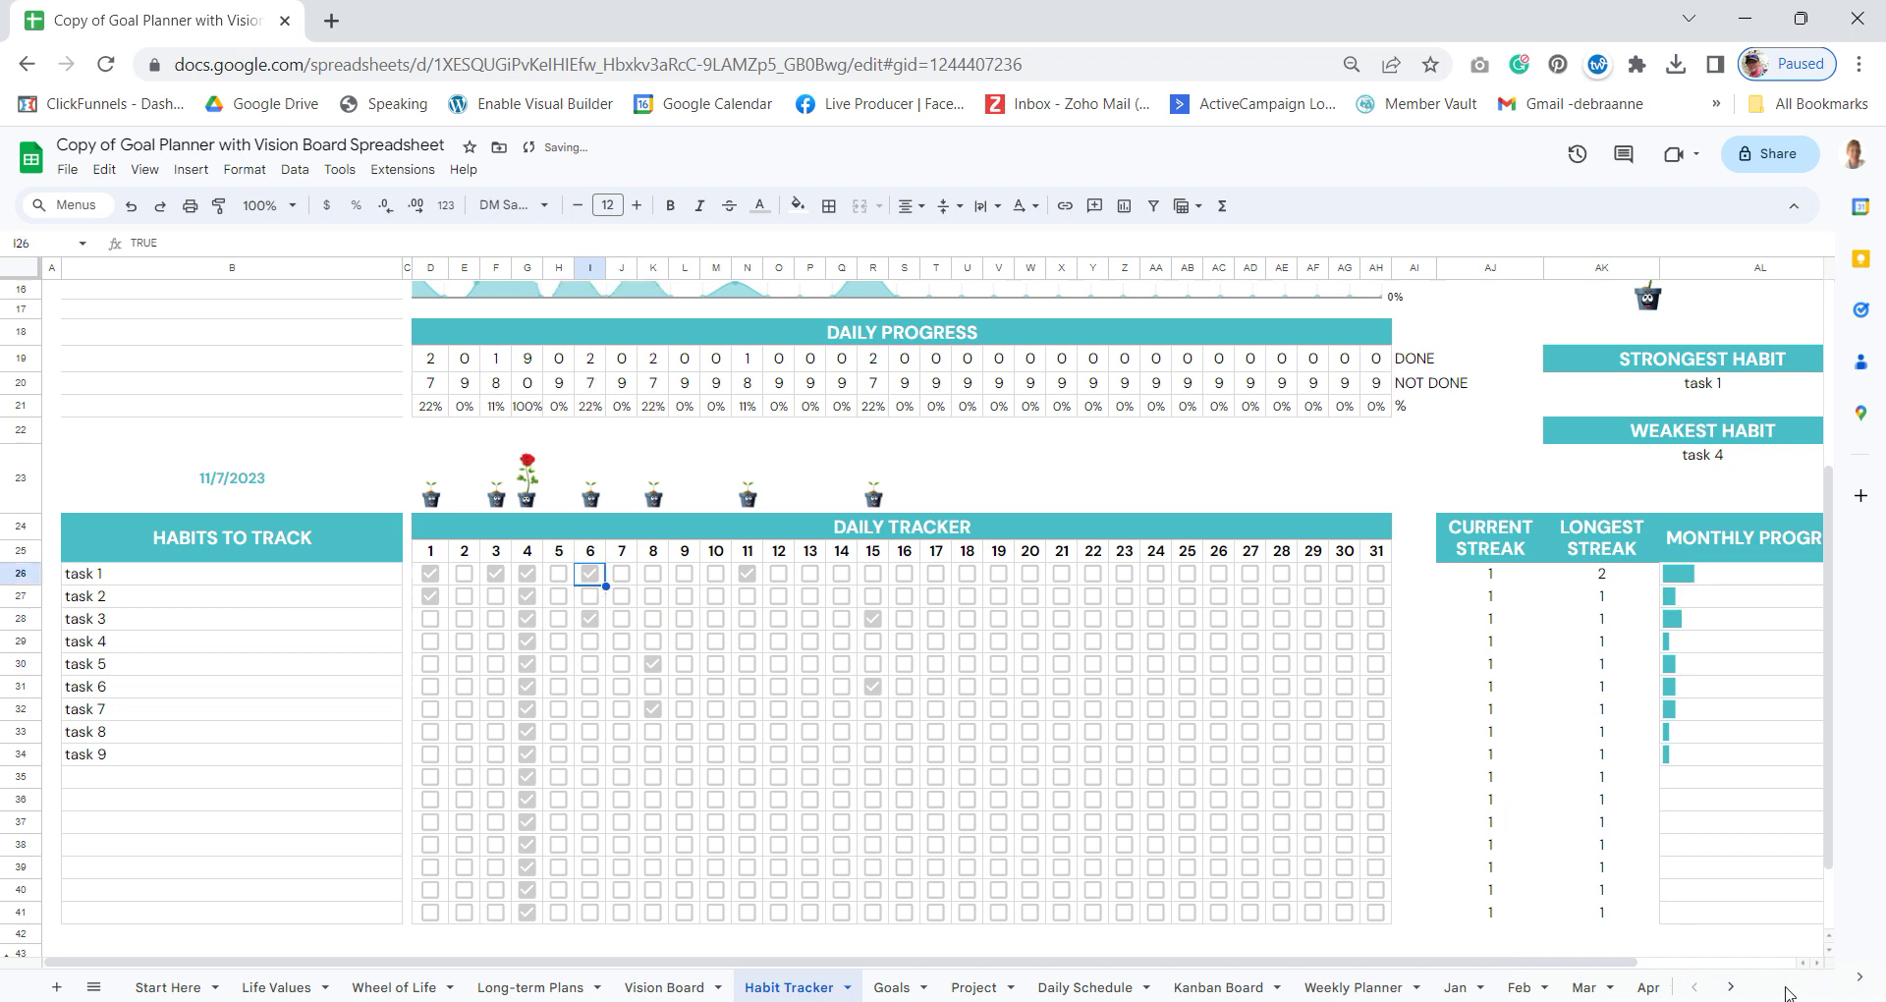
pyautogui.moveTo(1827, 868); pyautogui.dragTo(1829, 671)
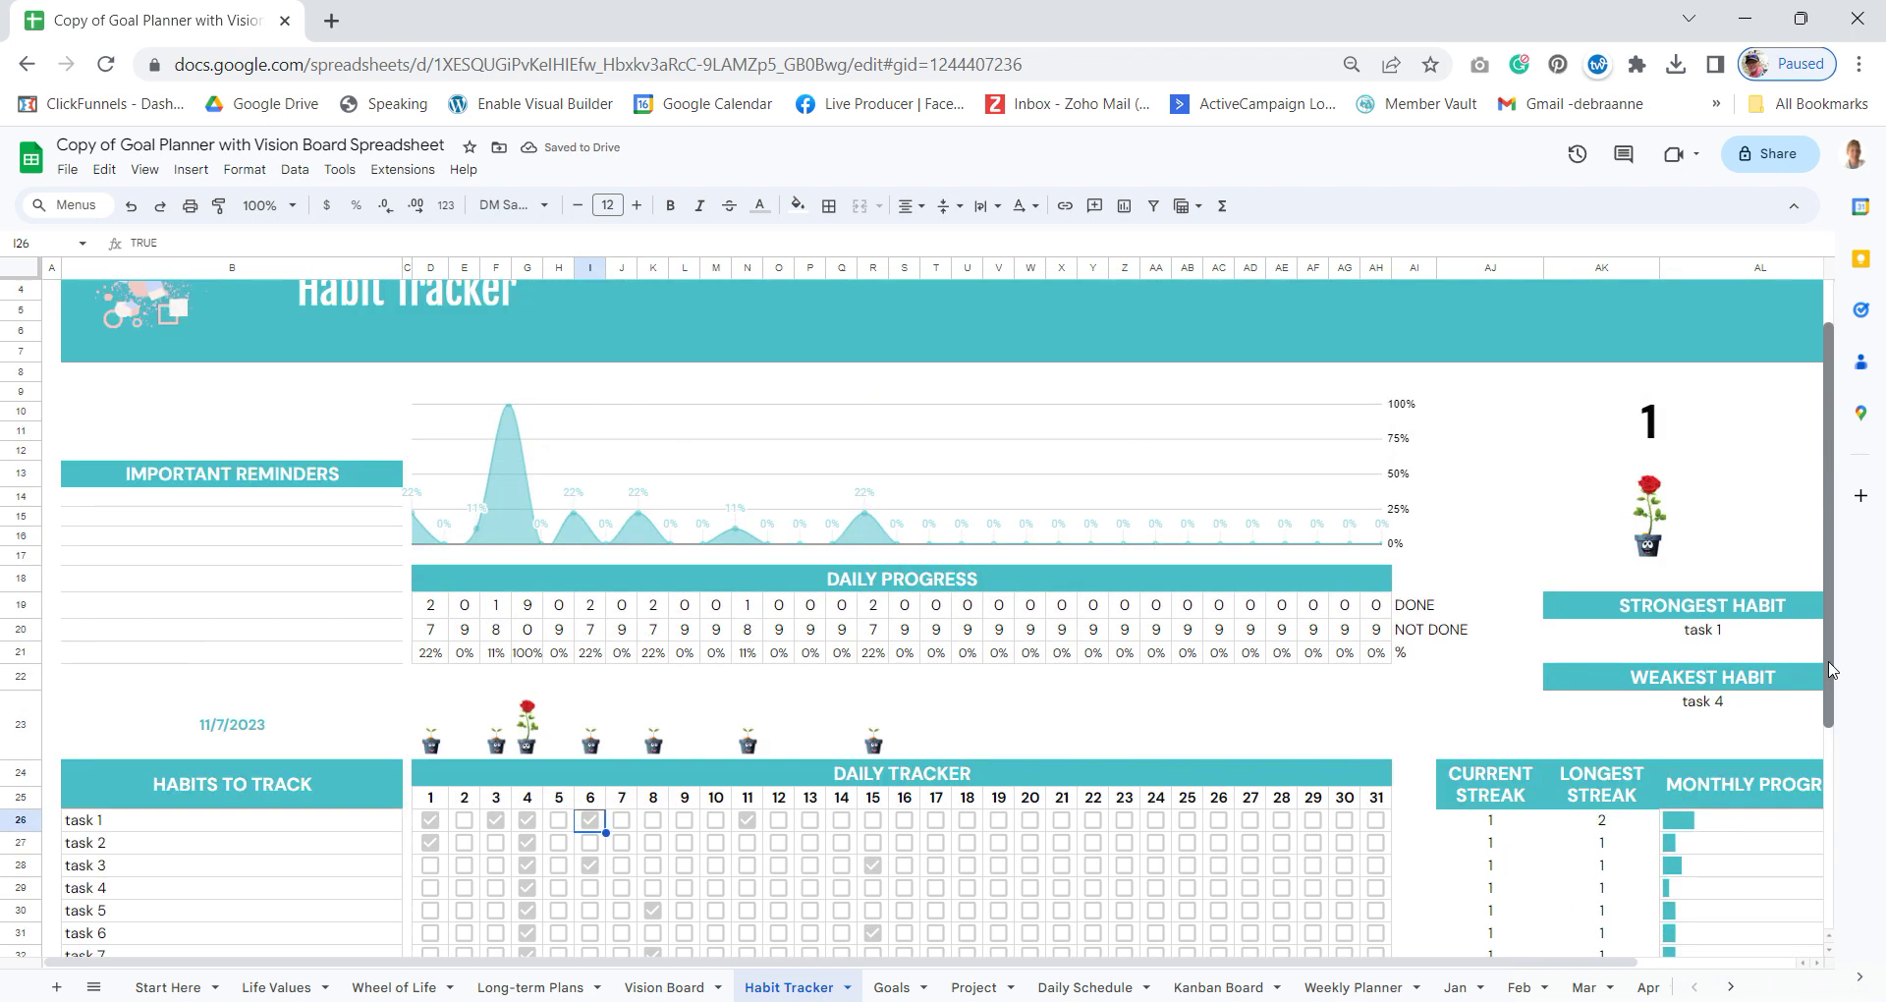
pyautogui.click(887, 988)
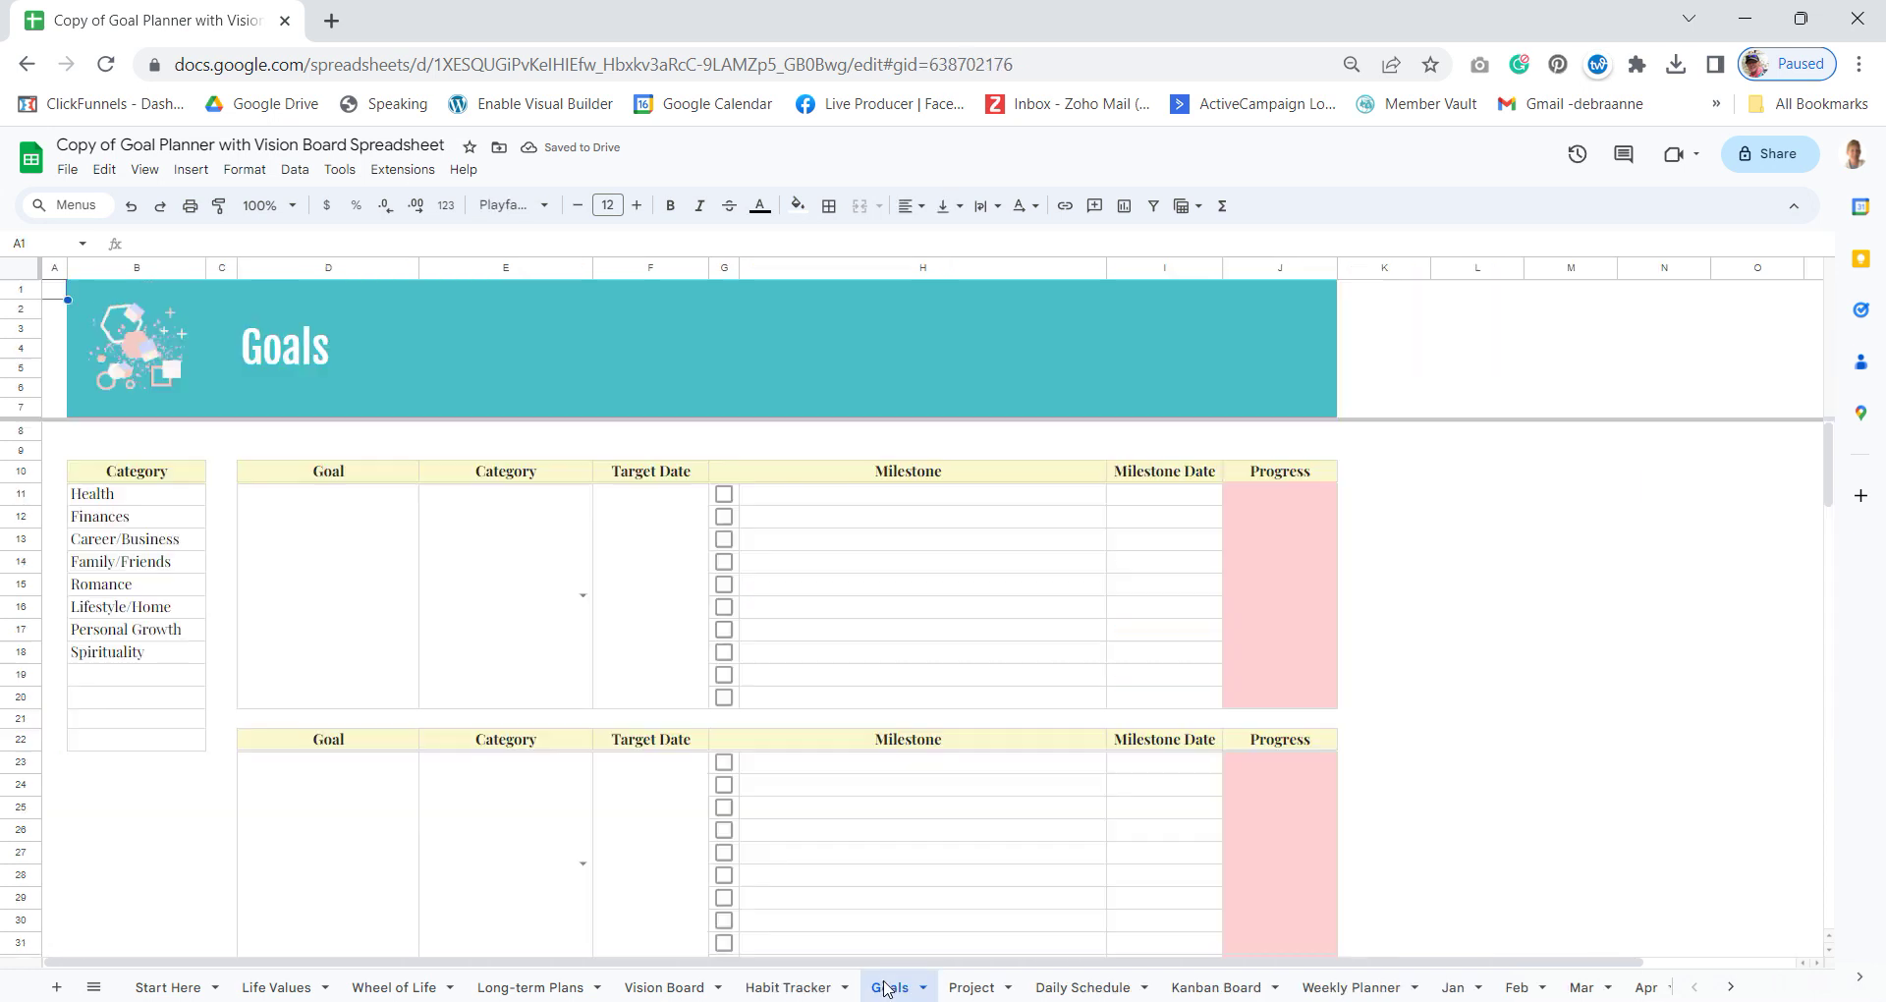
# - Set the first goal's category to Finances and tick its first two milestones
pyautogui.click(583, 597)
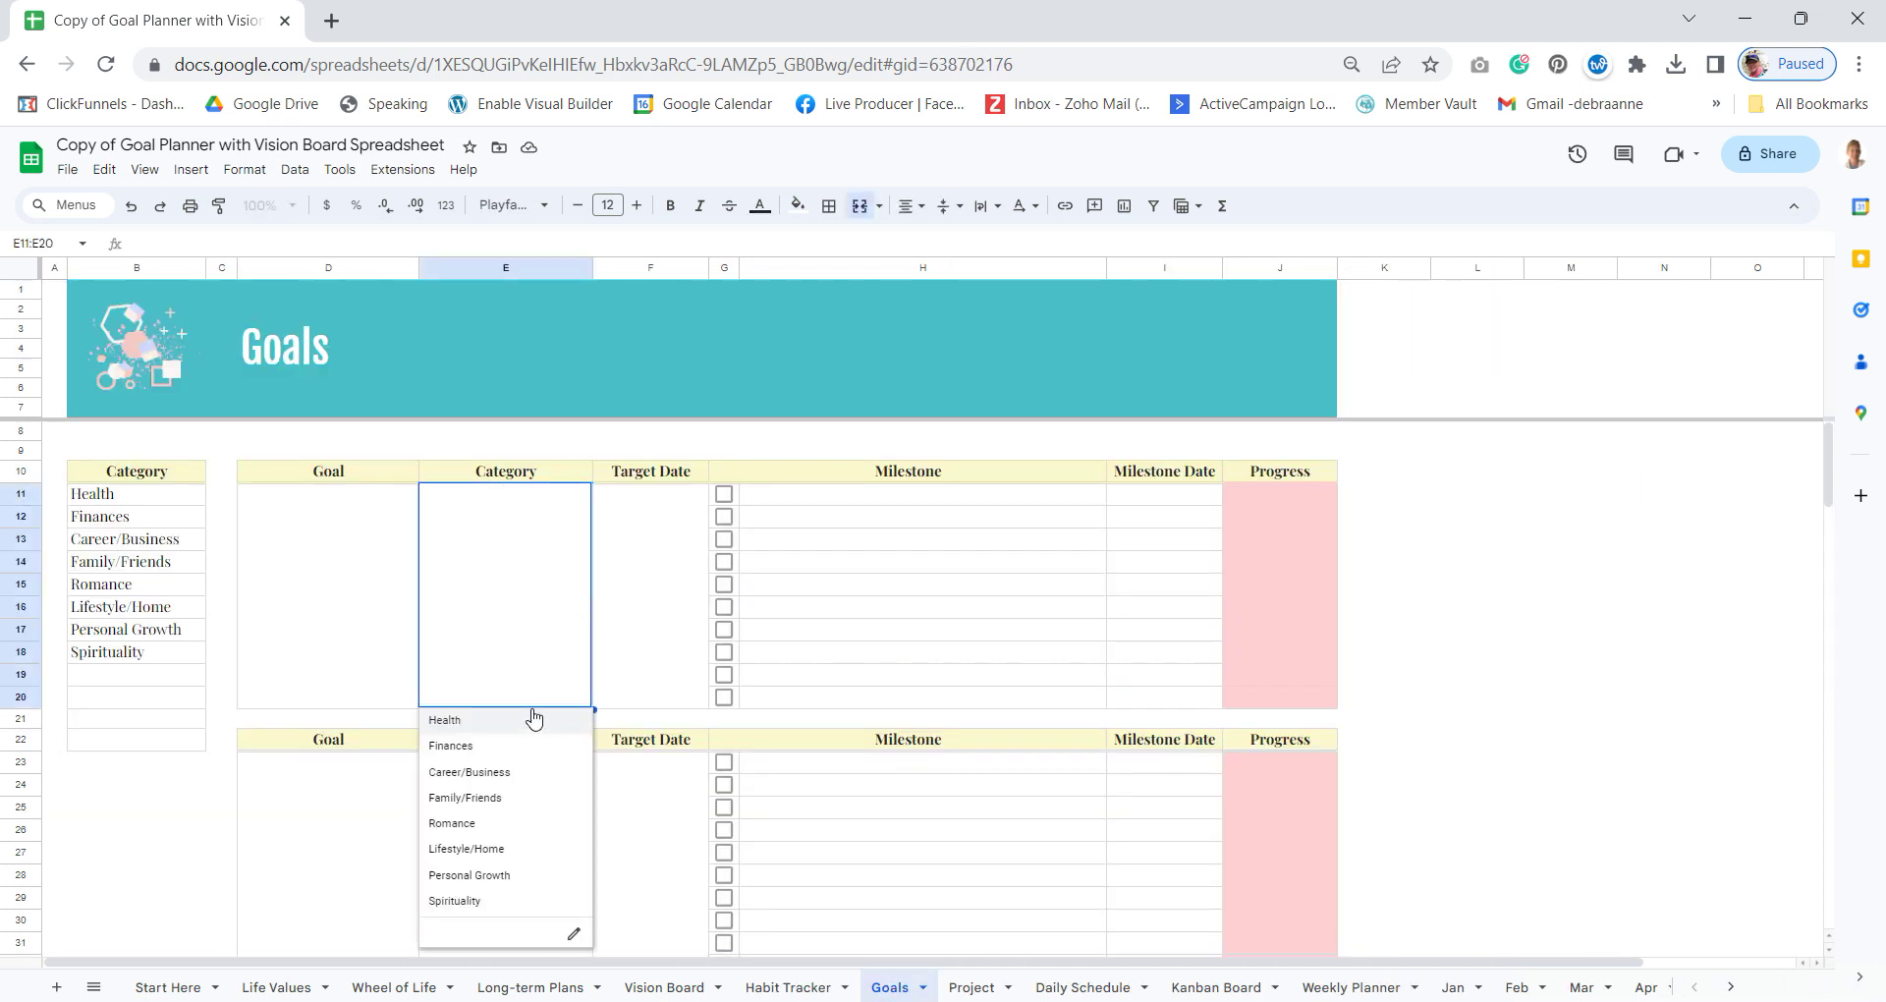
pyautogui.click(521, 749)
pyautogui.click(723, 493)
pyautogui.click(724, 515)
# - Enter milestones one, two and three in H11:H13, then switch to the Project sheet
pyautogui.click(806, 502)
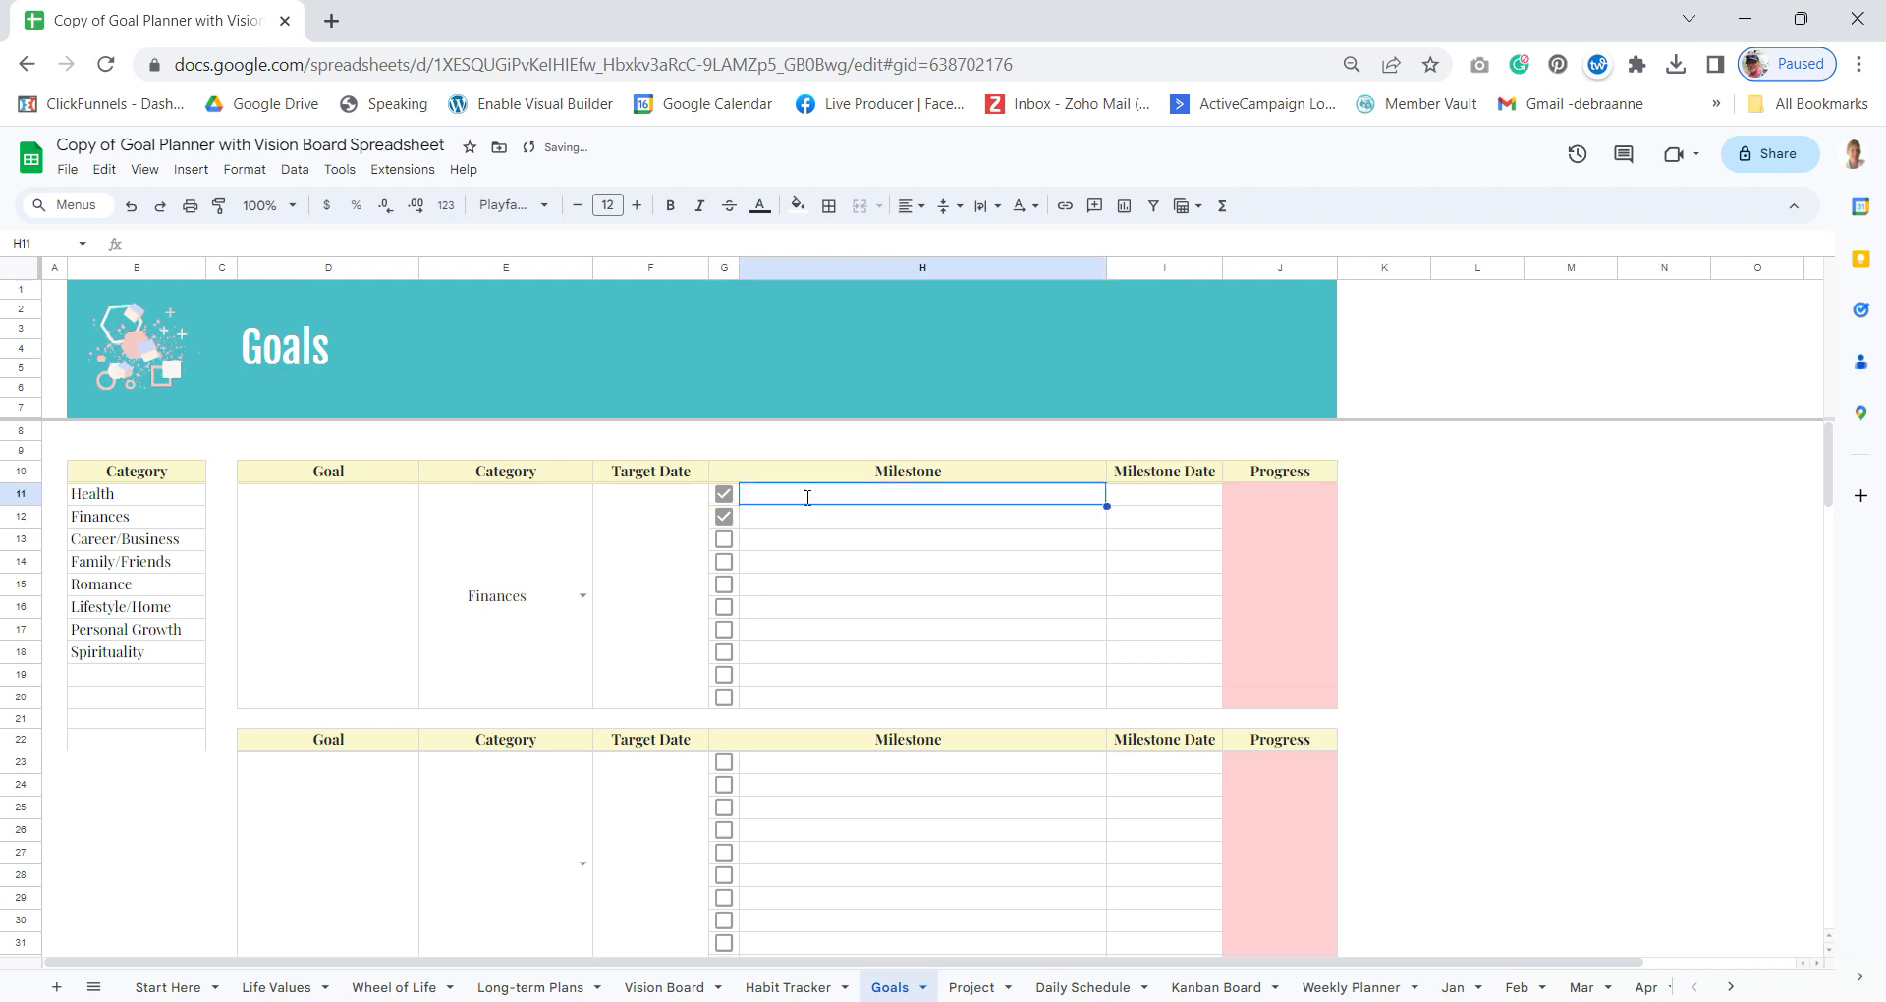
pyautogui.write('one')
pyautogui.press('Return')
pyautogui.write('t')
pyautogui.press('Return')
pyautogui.write('three')
pyautogui.press('Return')
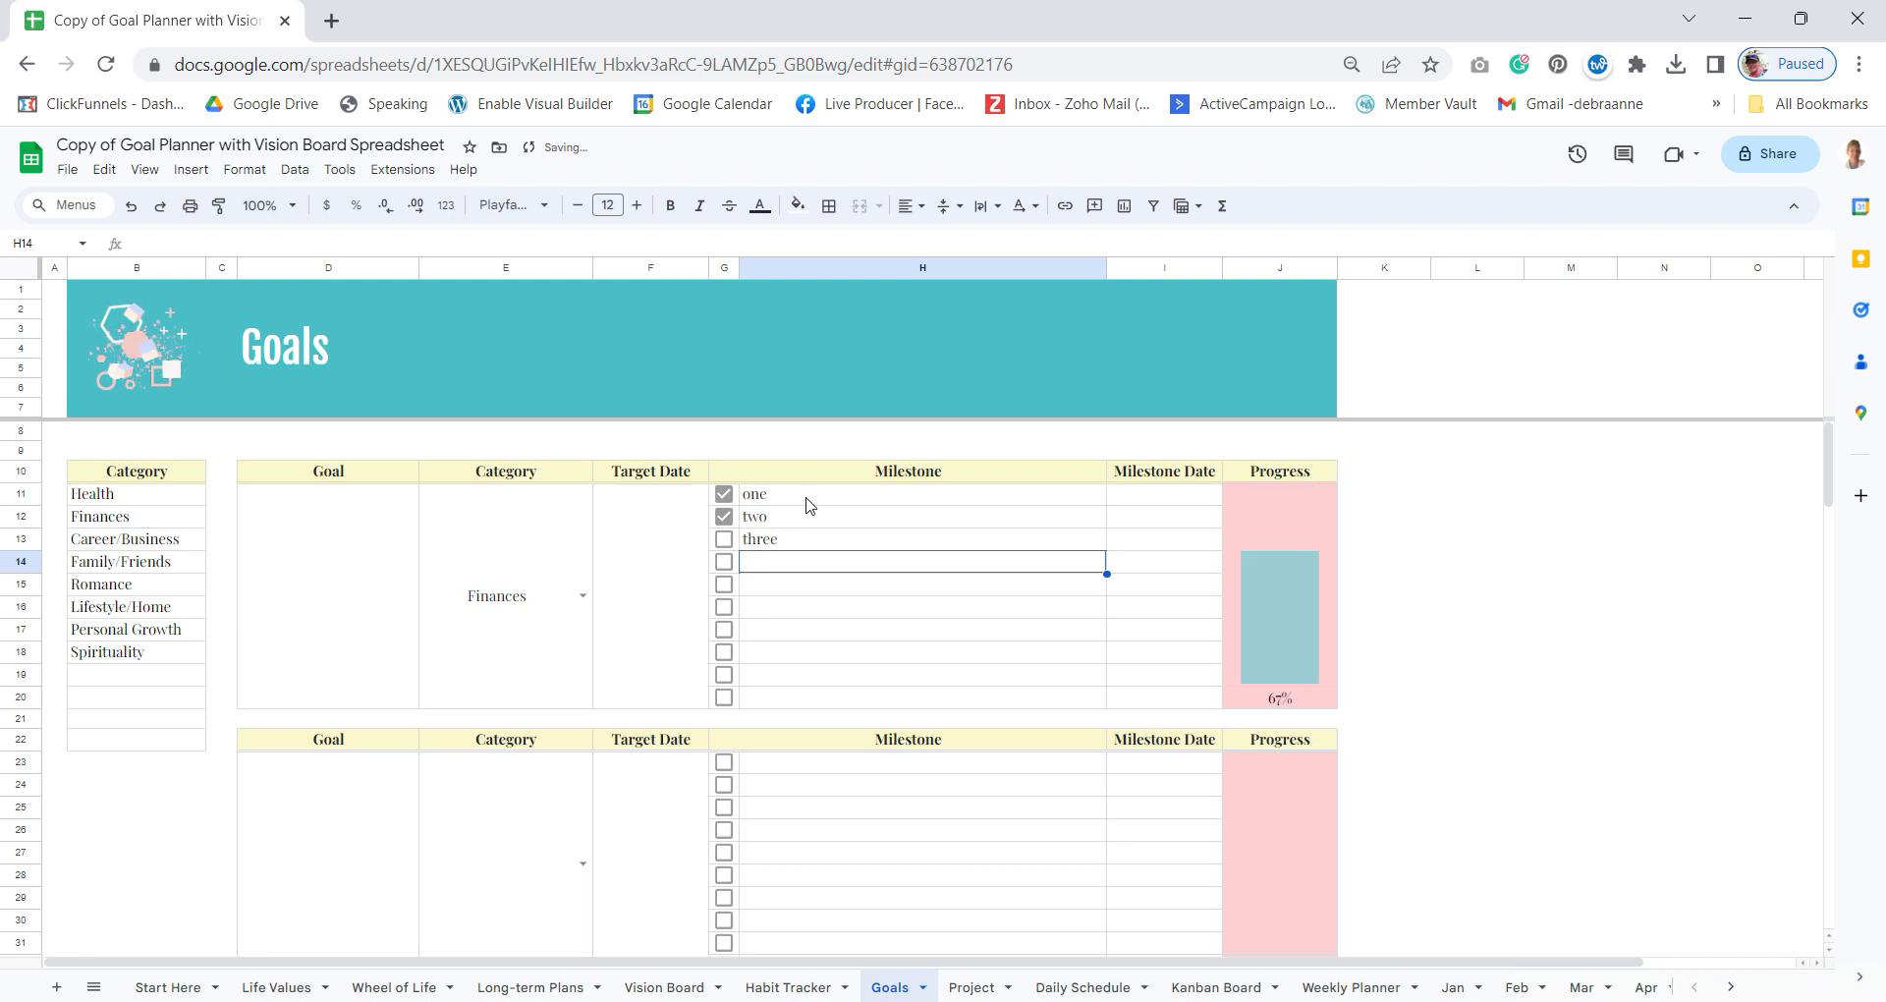
pyautogui.hotkey('ctrl', 'pagedown')
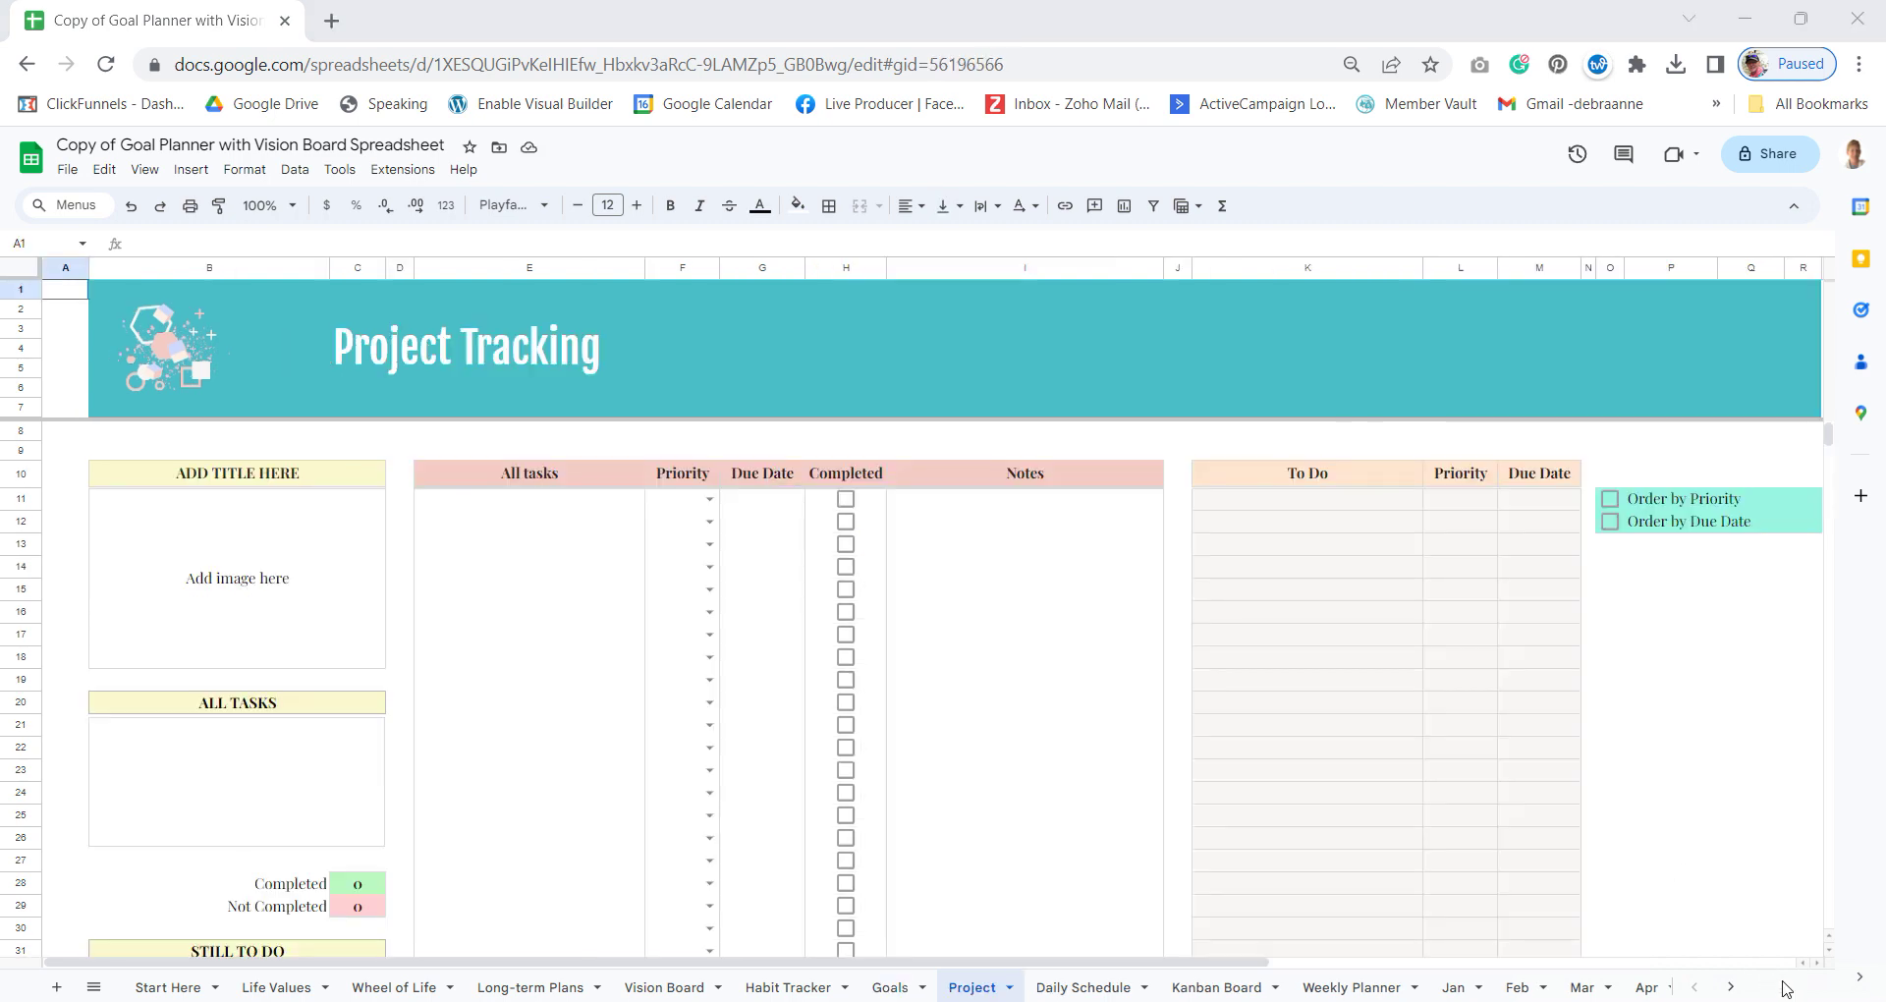
# - Set priorities Low, Medium, High and Medium for tasks one, two, three and five
pyautogui.click(710, 501)
pyautogui.click(701, 526)
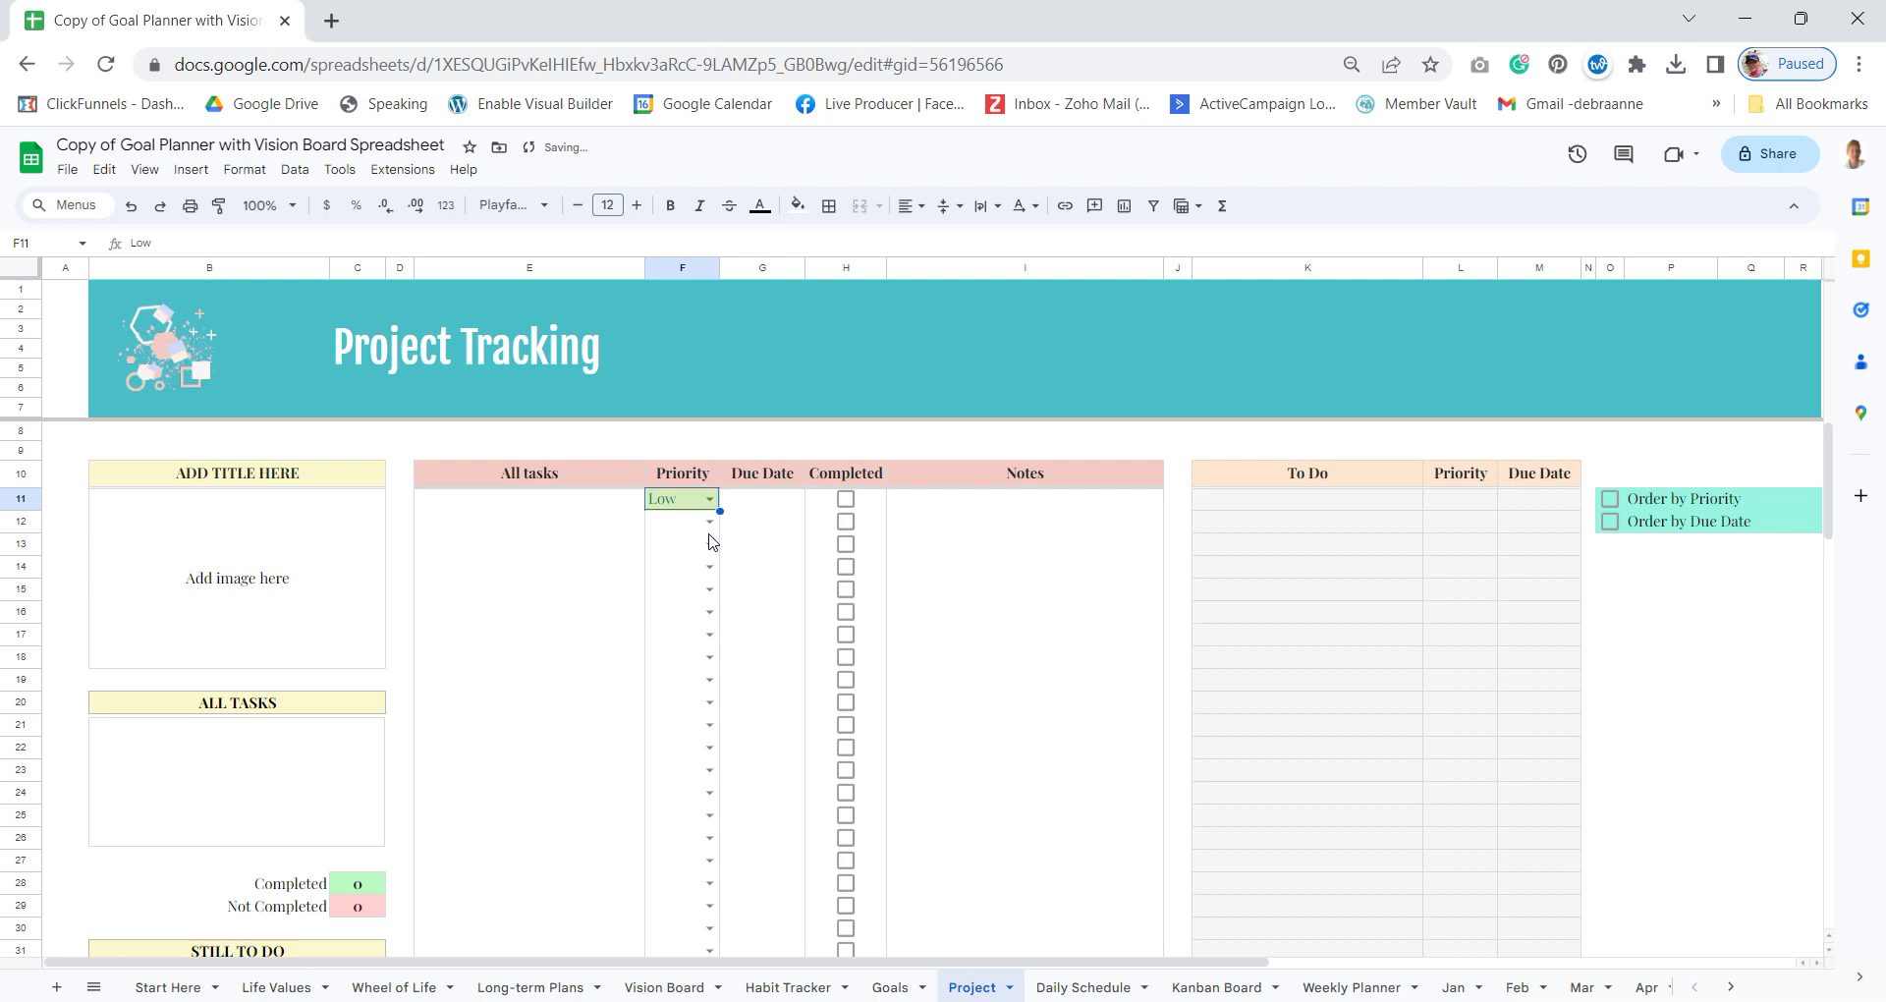
pyautogui.click(708, 522)
pyautogui.click(691, 572)
pyautogui.click(709, 543)
pyautogui.click(684, 625)
pyautogui.click(710, 587)
pyautogui.click(695, 639)
# - Mark tasks one, three and five completed, then switch to Daily Schedule
pyautogui.click(846, 499)
pyautogui.click(848, 543)
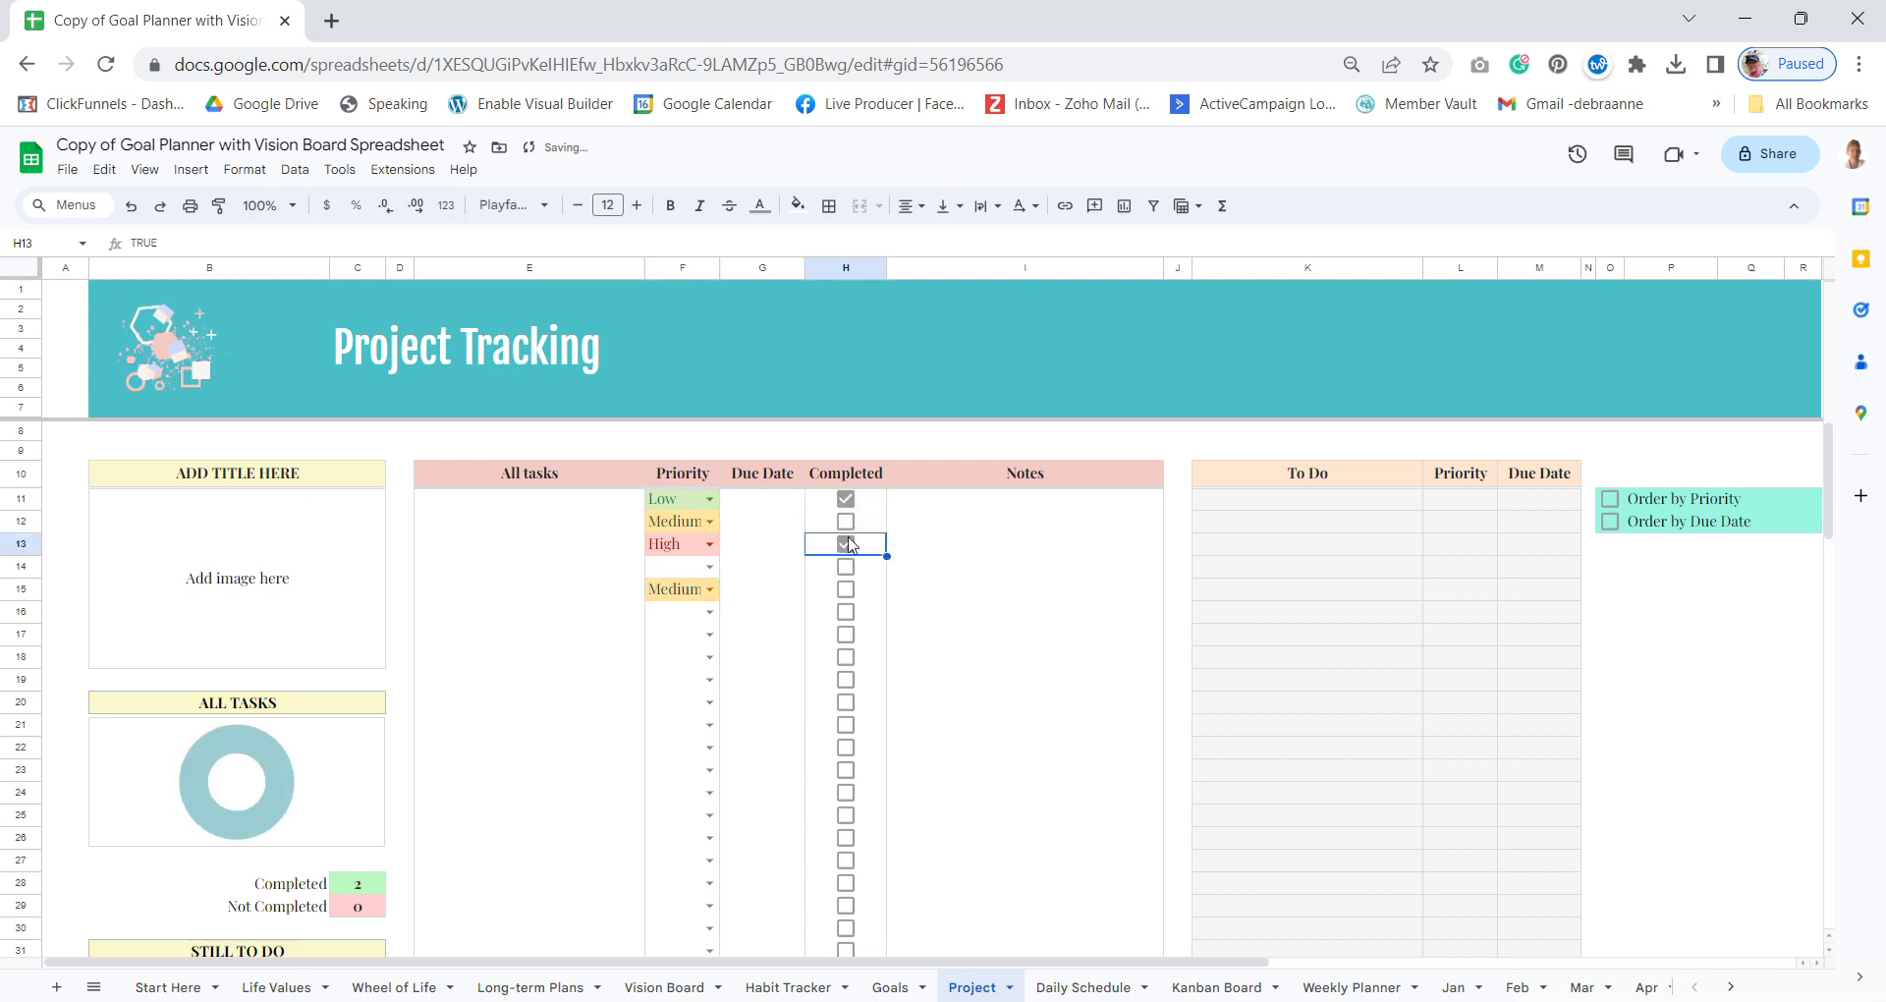
pyautogui.click(846, 590)
pyautogui.click(537, 534)
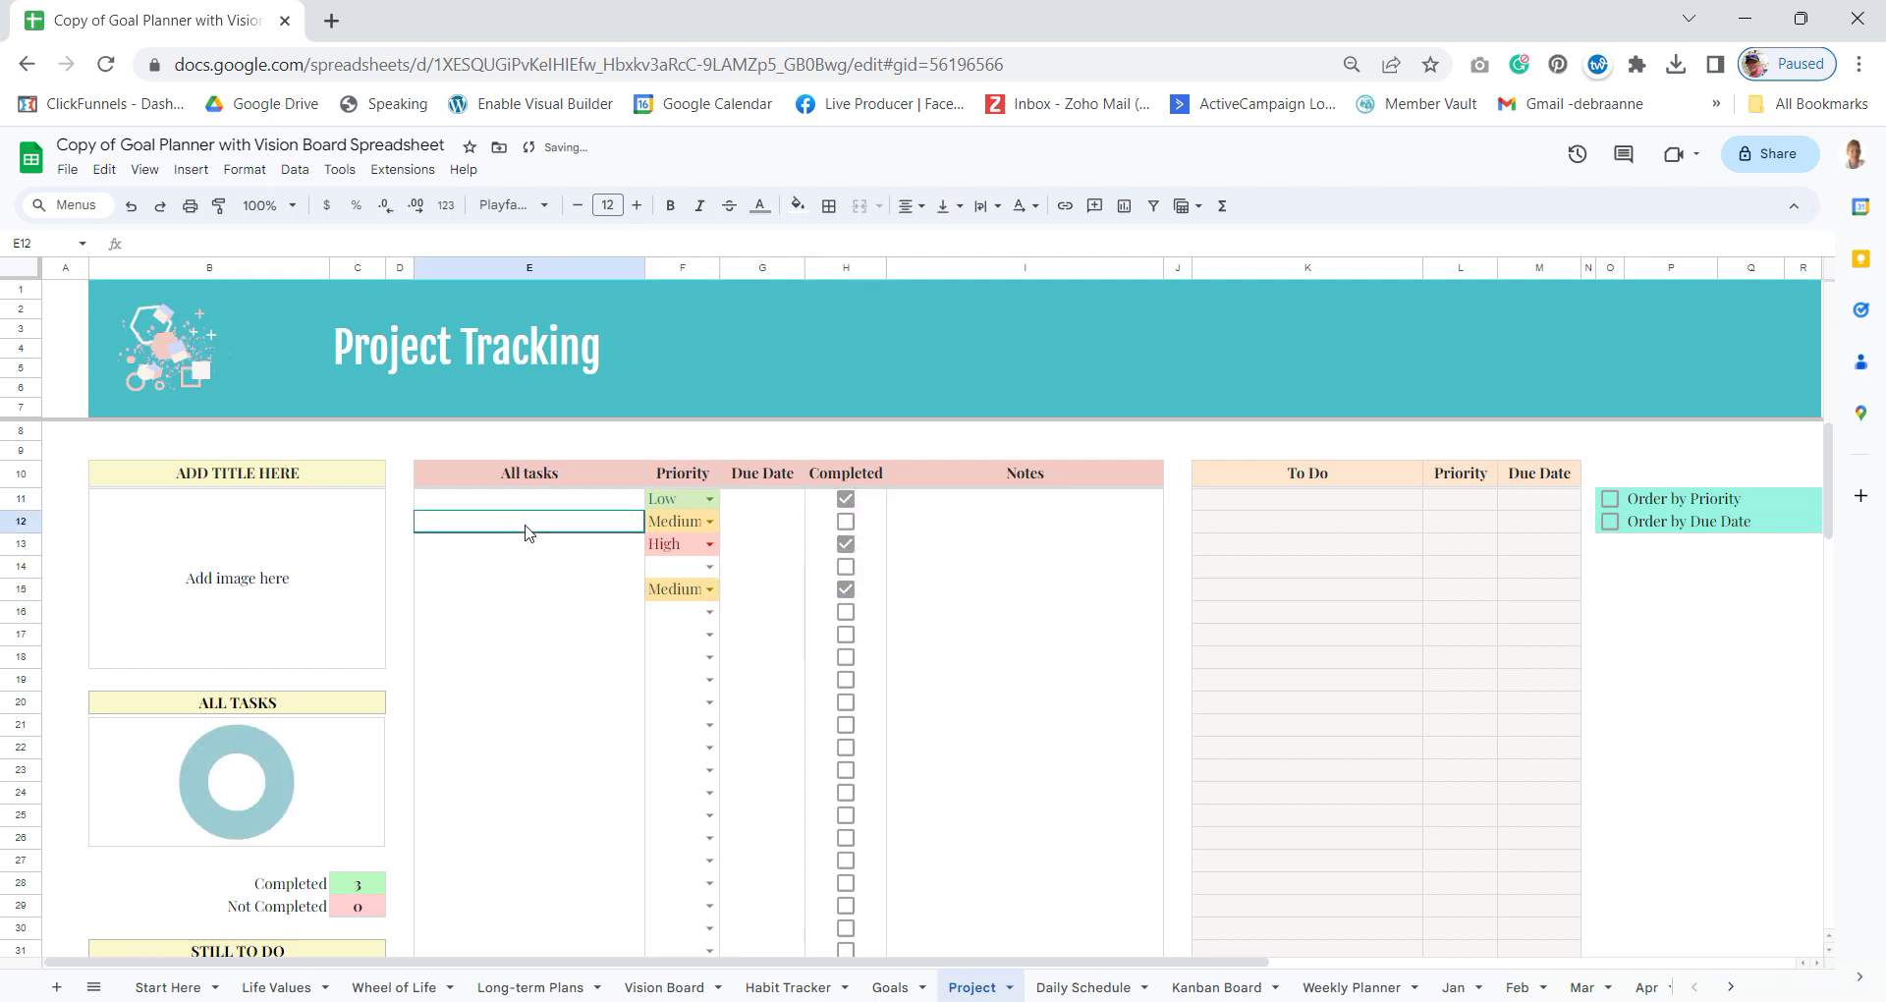
pyautogui.moveTo(1829, 479)
pyautogui.mouseDown()
pyautogui.moveTo(1834, 532)
pyautogui.moveTo(1829, 480)
pyautogui.mouseUp()
pyautogui.hotkey('ctrl', 'pagedown')
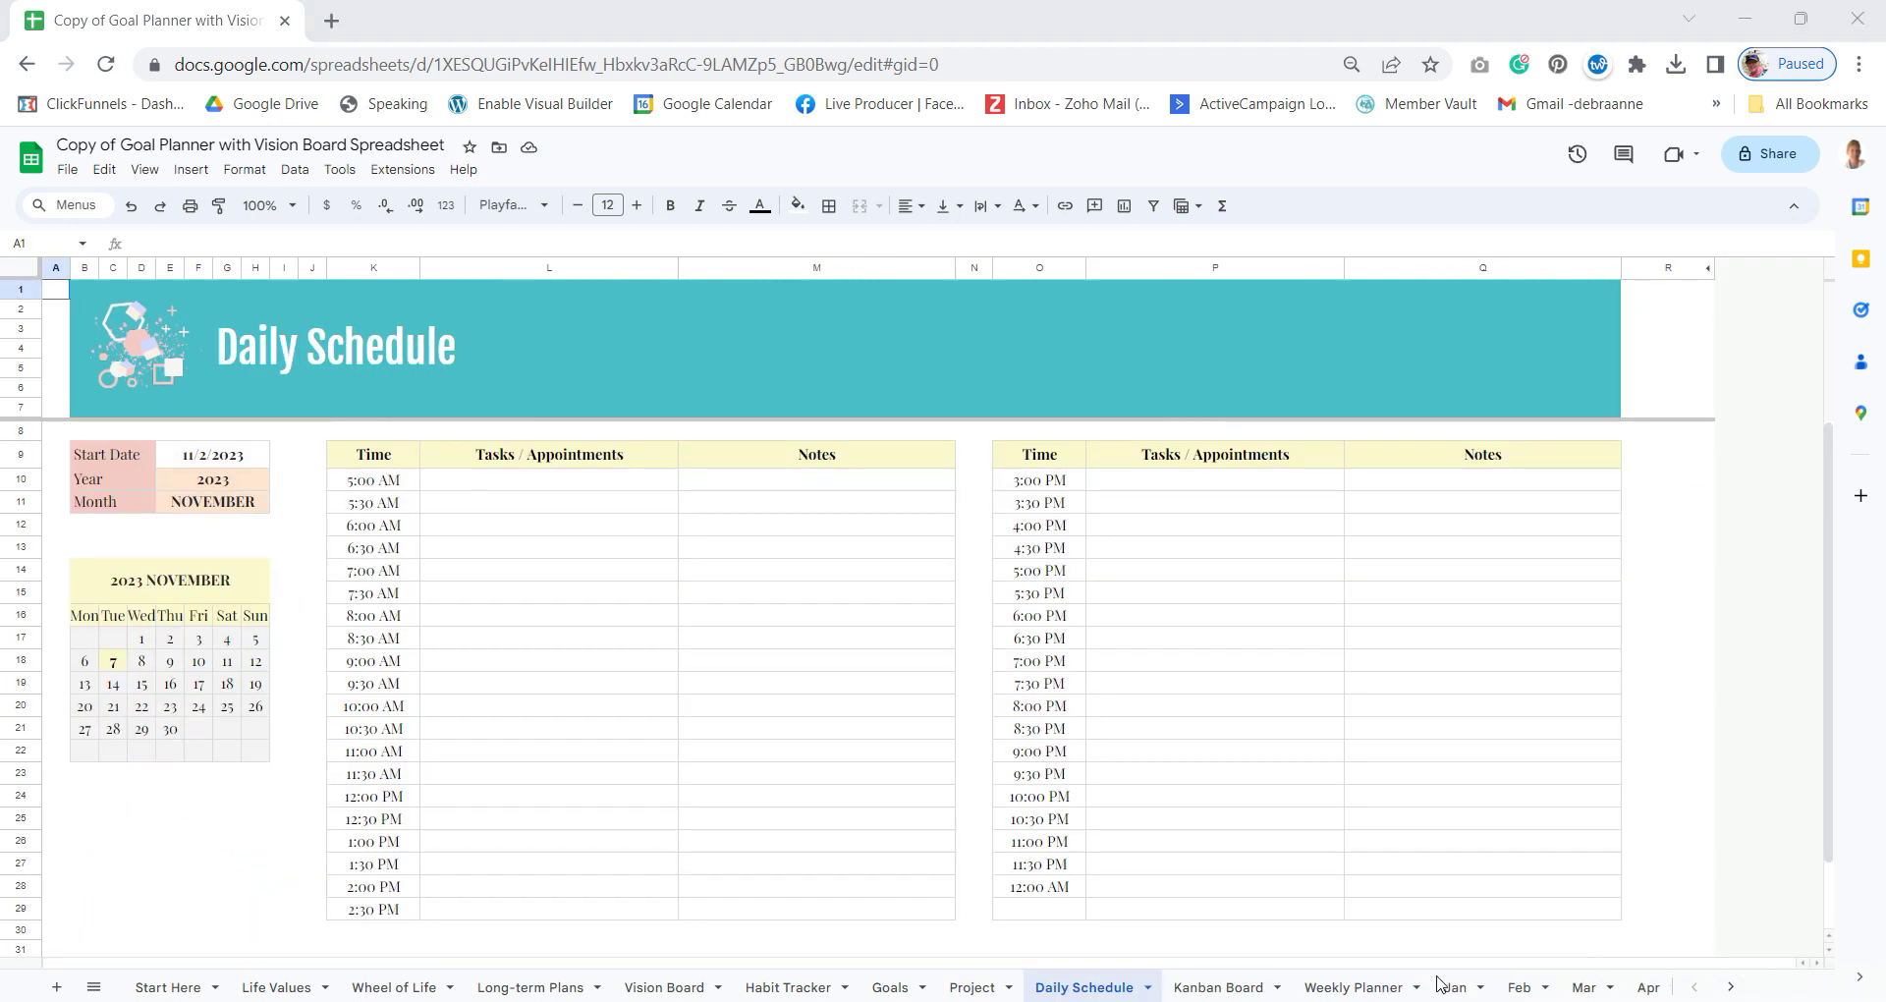
# - On the Kanban Board, set statuses Backlog, To-Do, Doing and Done in C11, C12, C13 and C15
pyautogui.click(1228, 987)
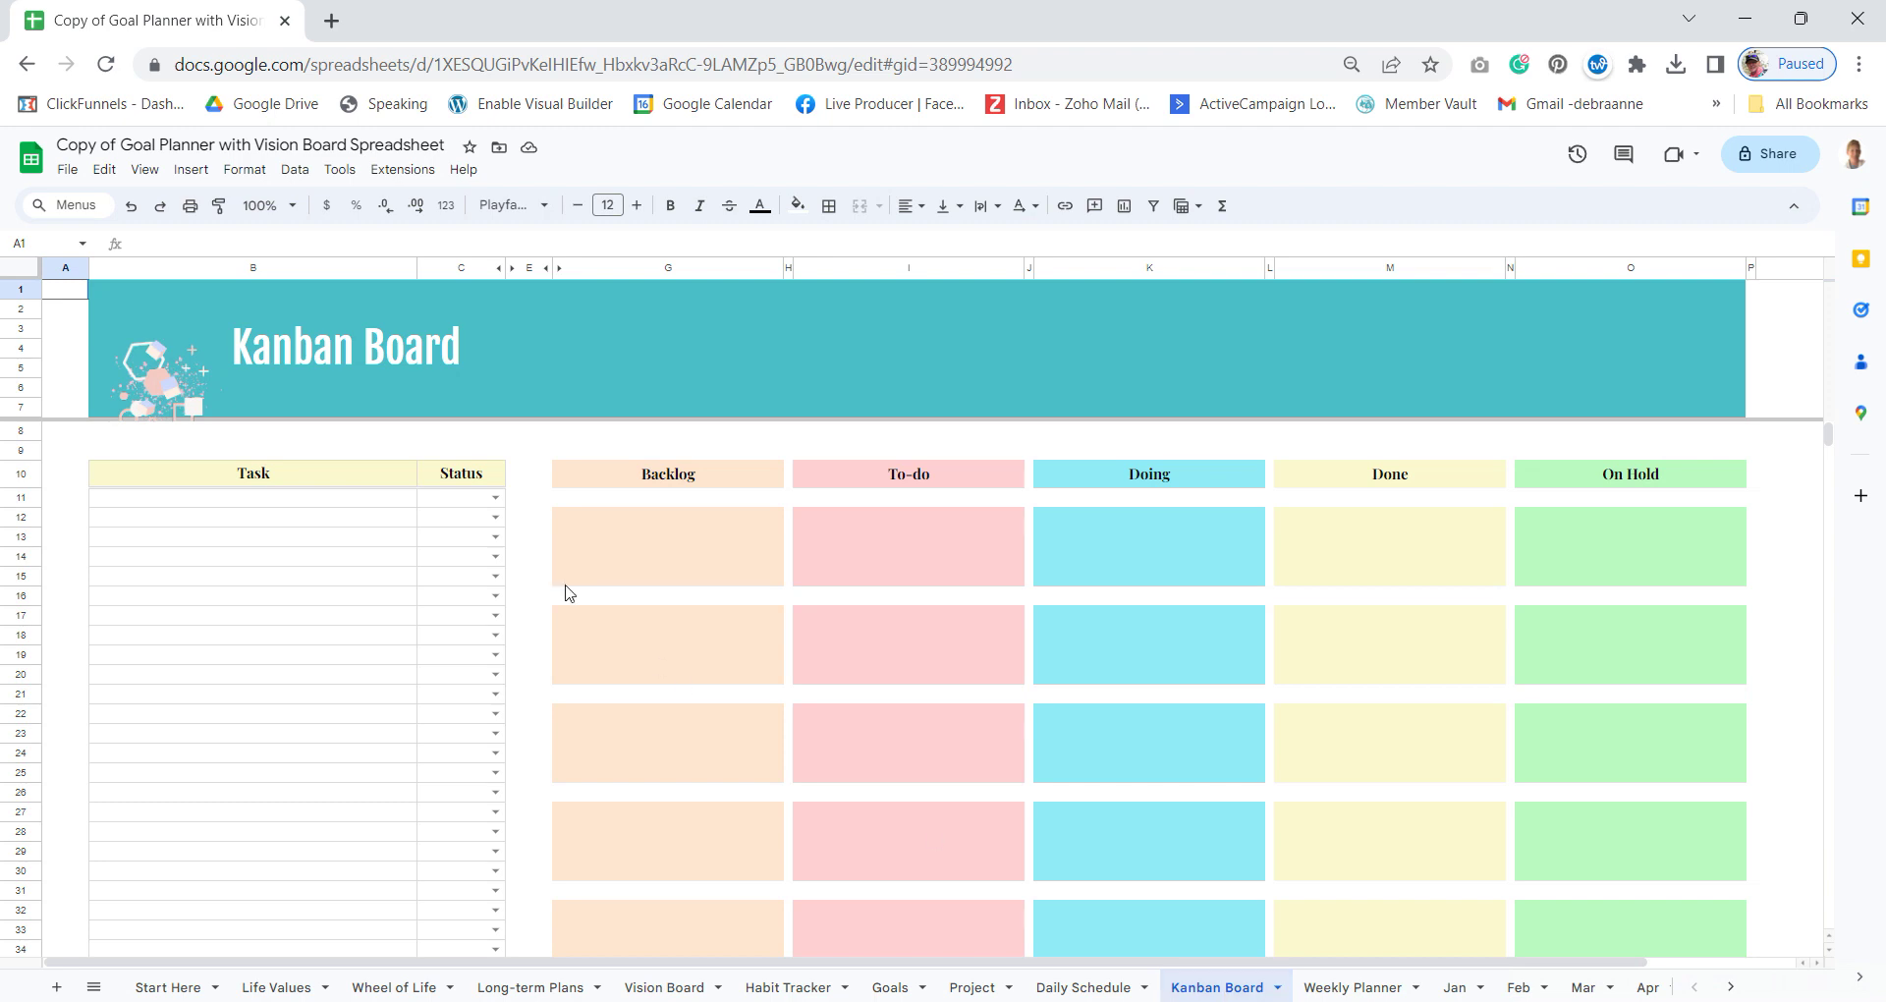
pyautogui.click(486, 503)
pyautogui.click(492, 498)
pyautogui.click(481, 525)
pyautogui.click(492, 521)
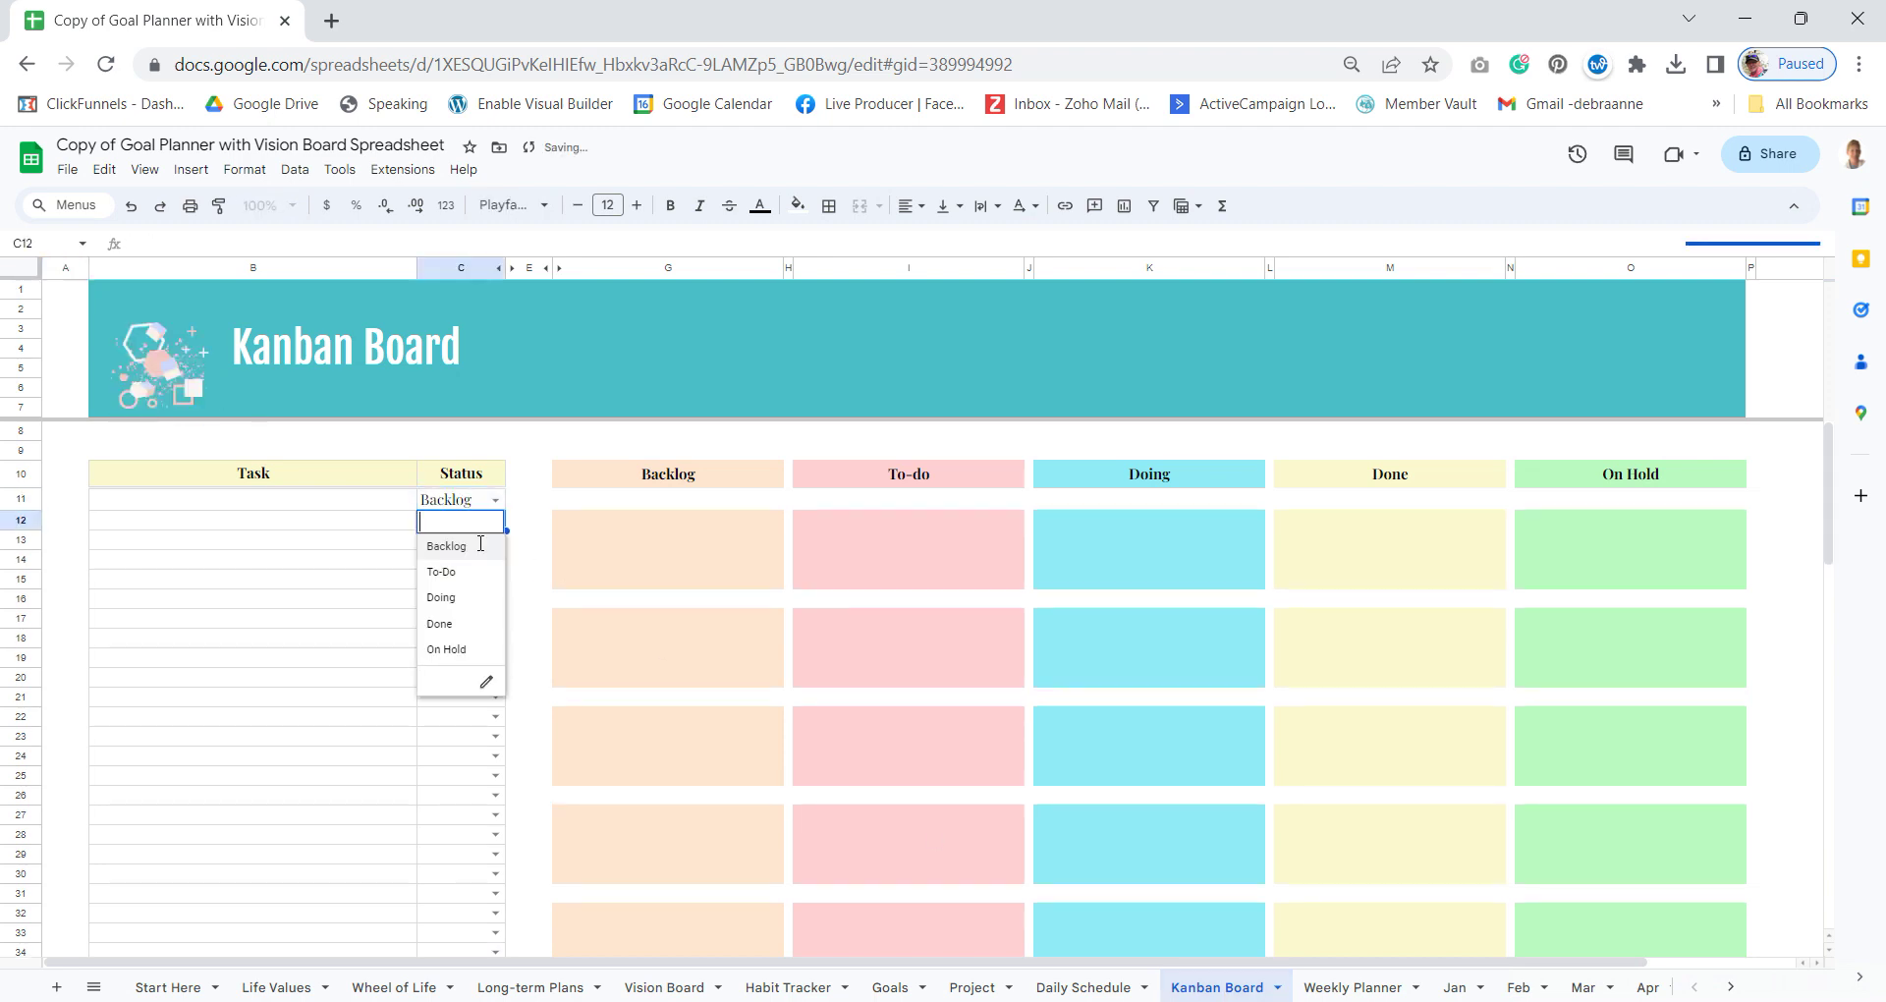
pyautogui.click(475, 564)
pyautogui.click(498, 550)
pyautogui.click(484, 625)
pyautogui.click(497, 581)
pyautogui.click(474, 687)
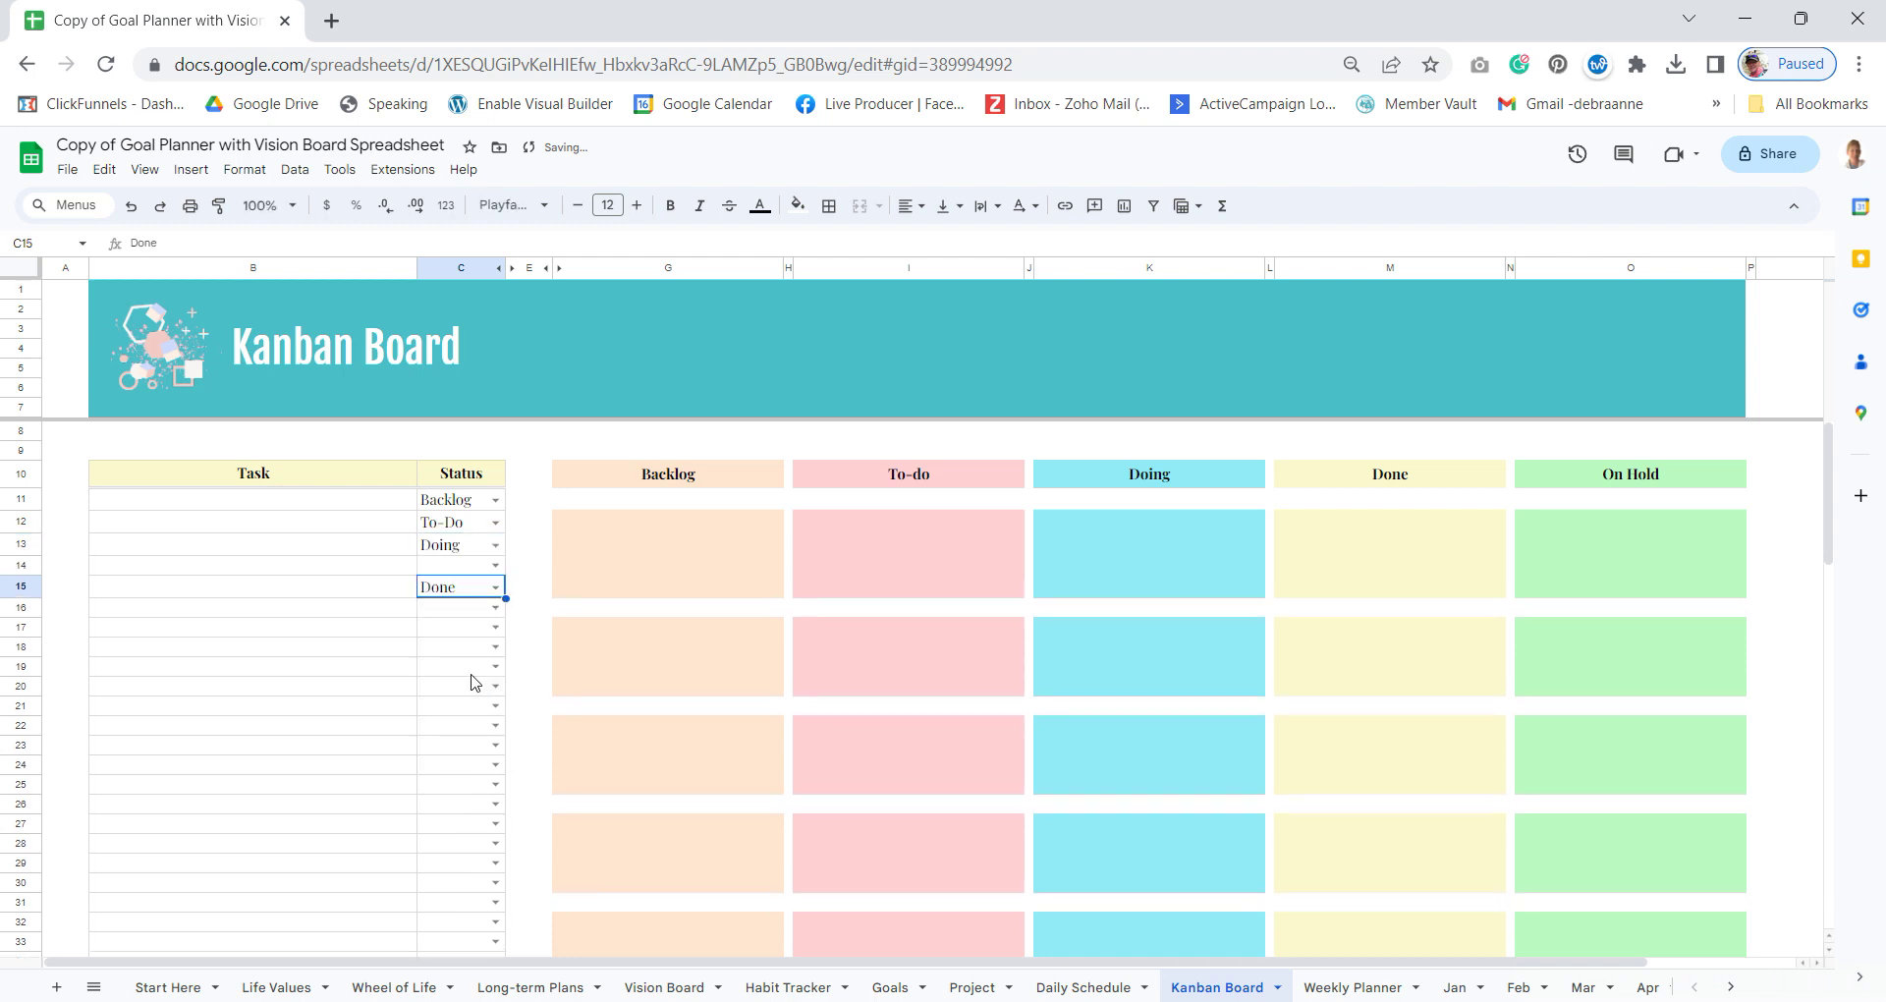
# - Enter task names one through four in B11:B14, then move to the Weekly Planner
pyautogui.click(334, 508)
pyautogui.write('one')
pyautogui.press('Return')
pyautogui.write('tasktwo')
pyautogui.press('Return')
pyautogui.write('thre')
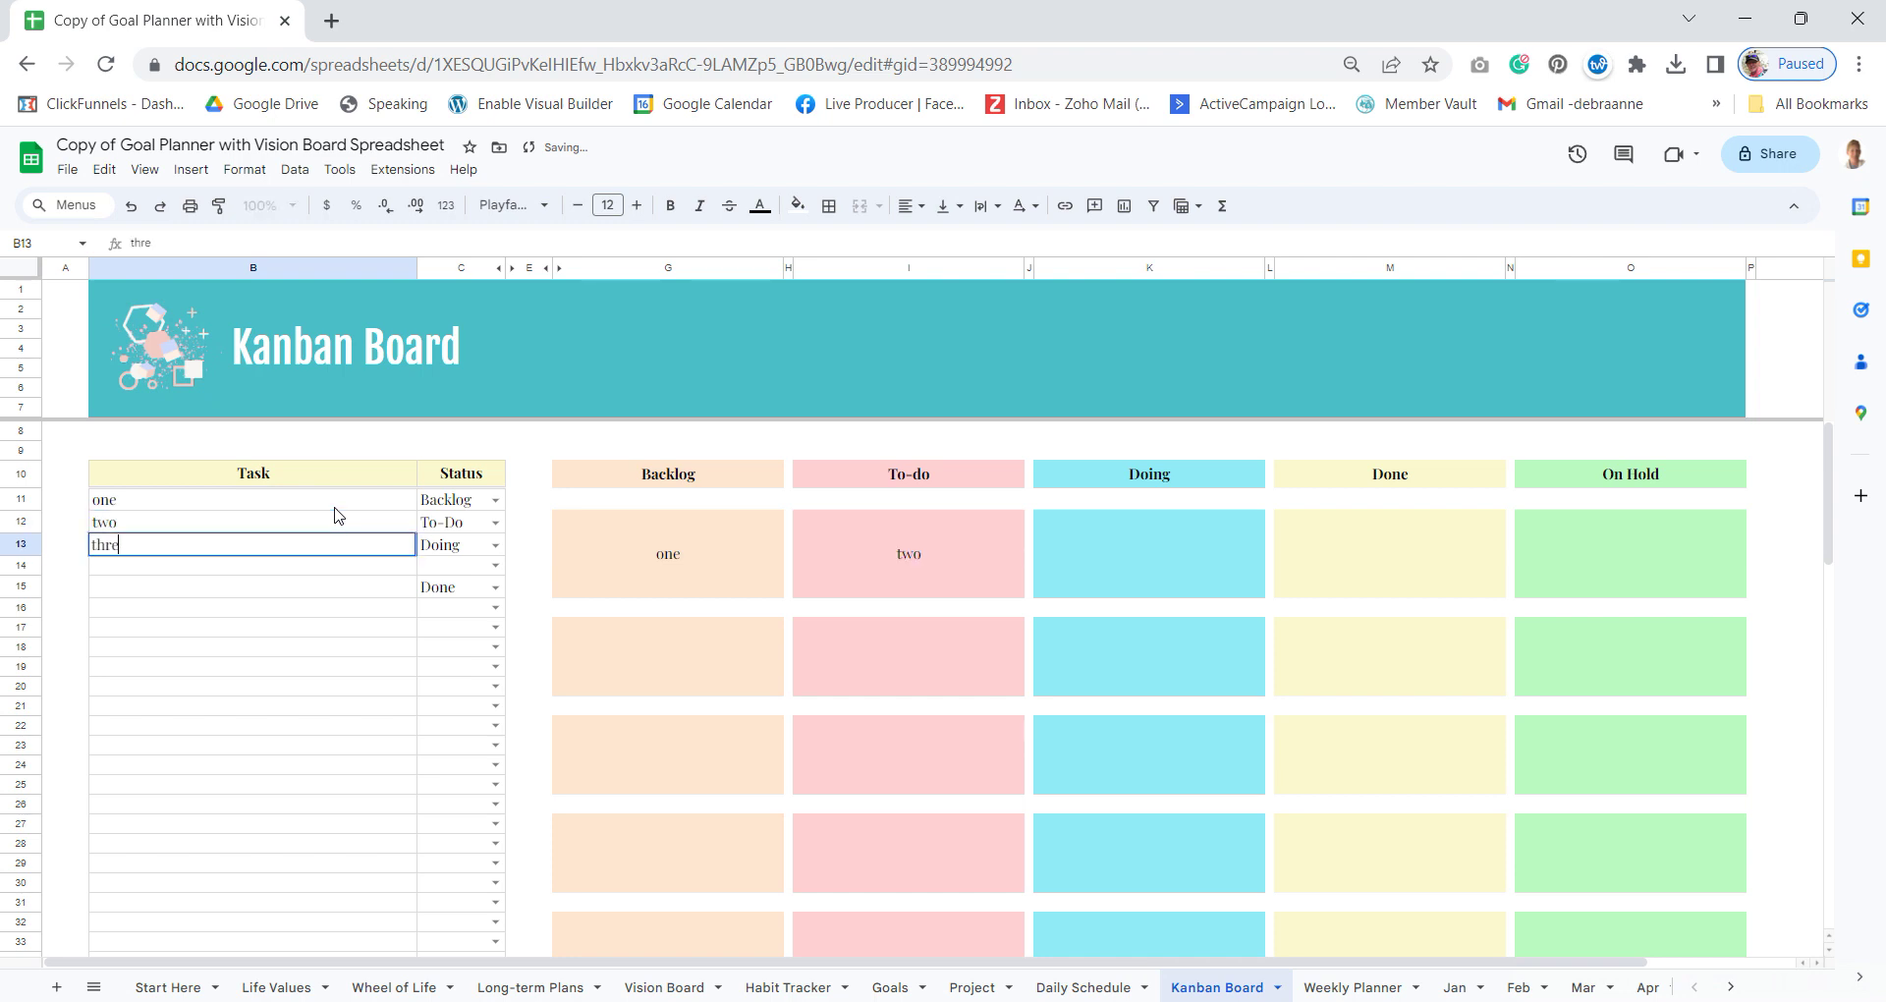
pyautogui.press('Return')
pyautogui.write('four')
pyautogui.press('Return')
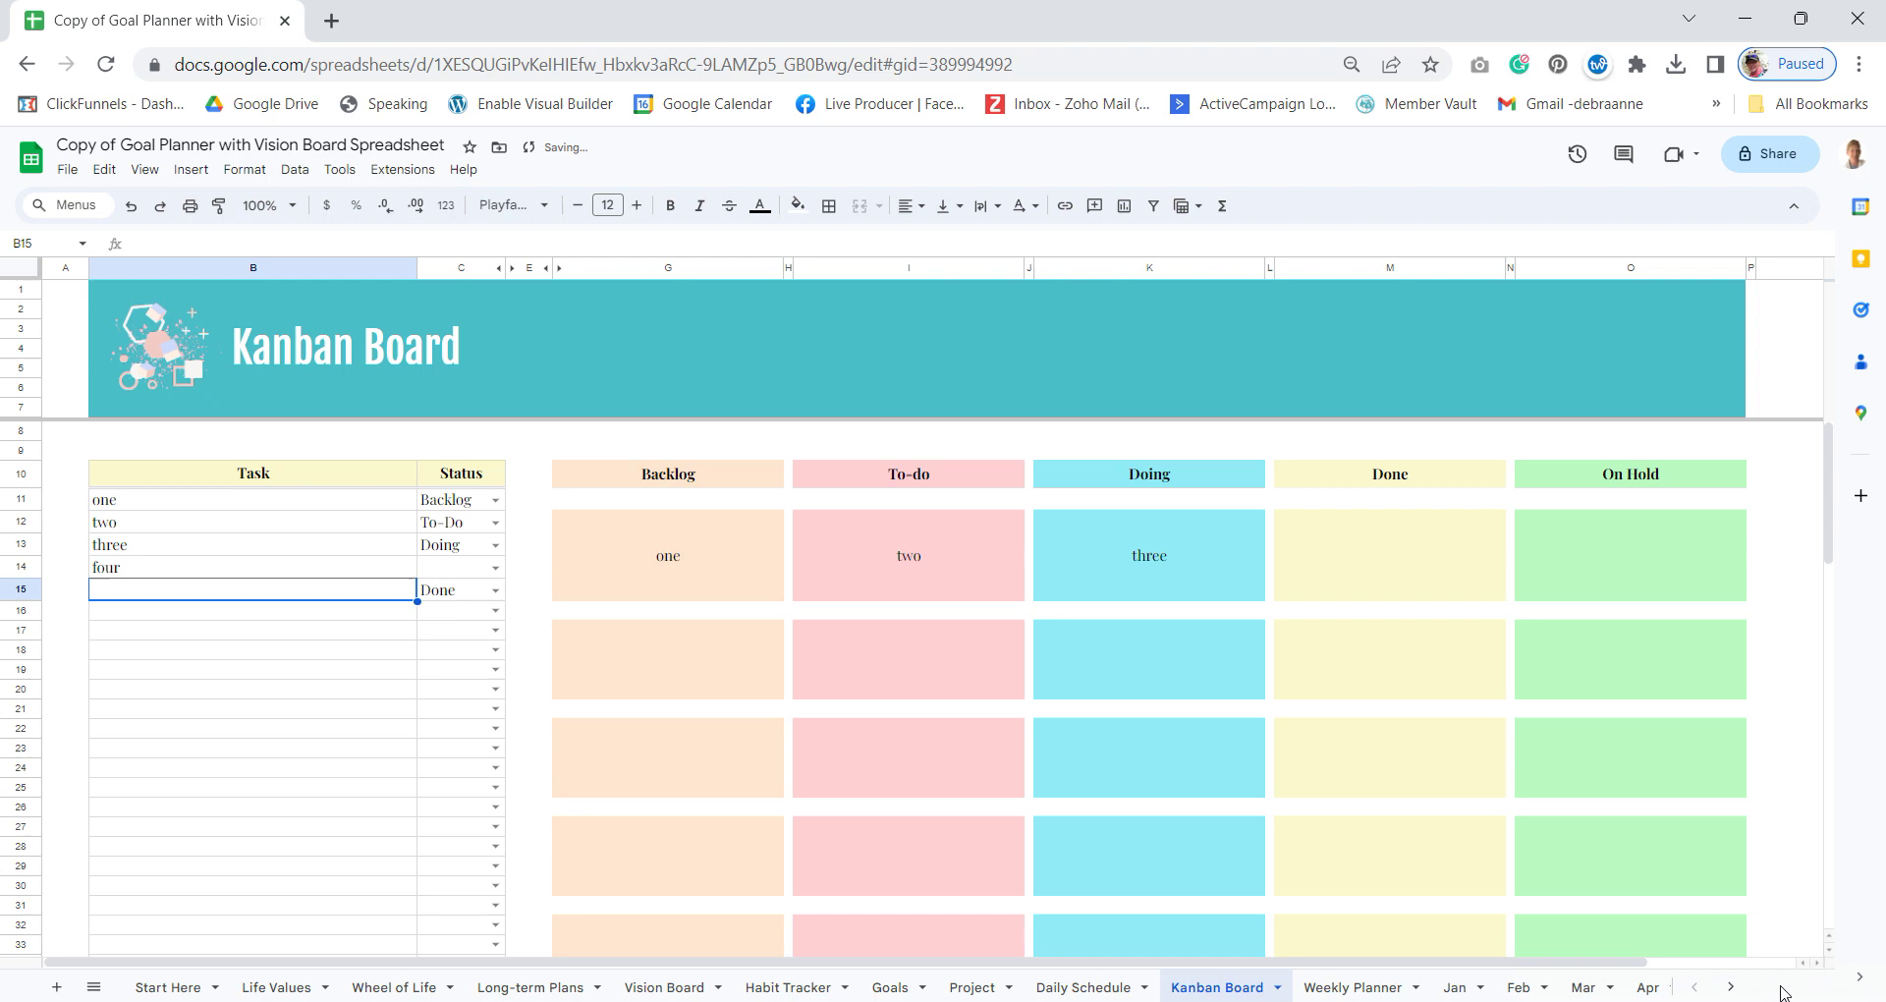
pyautogui.hotkey('ctrl', 'shift', 'pagedown')
pyautogui.scroll(-3, 1833, 732)
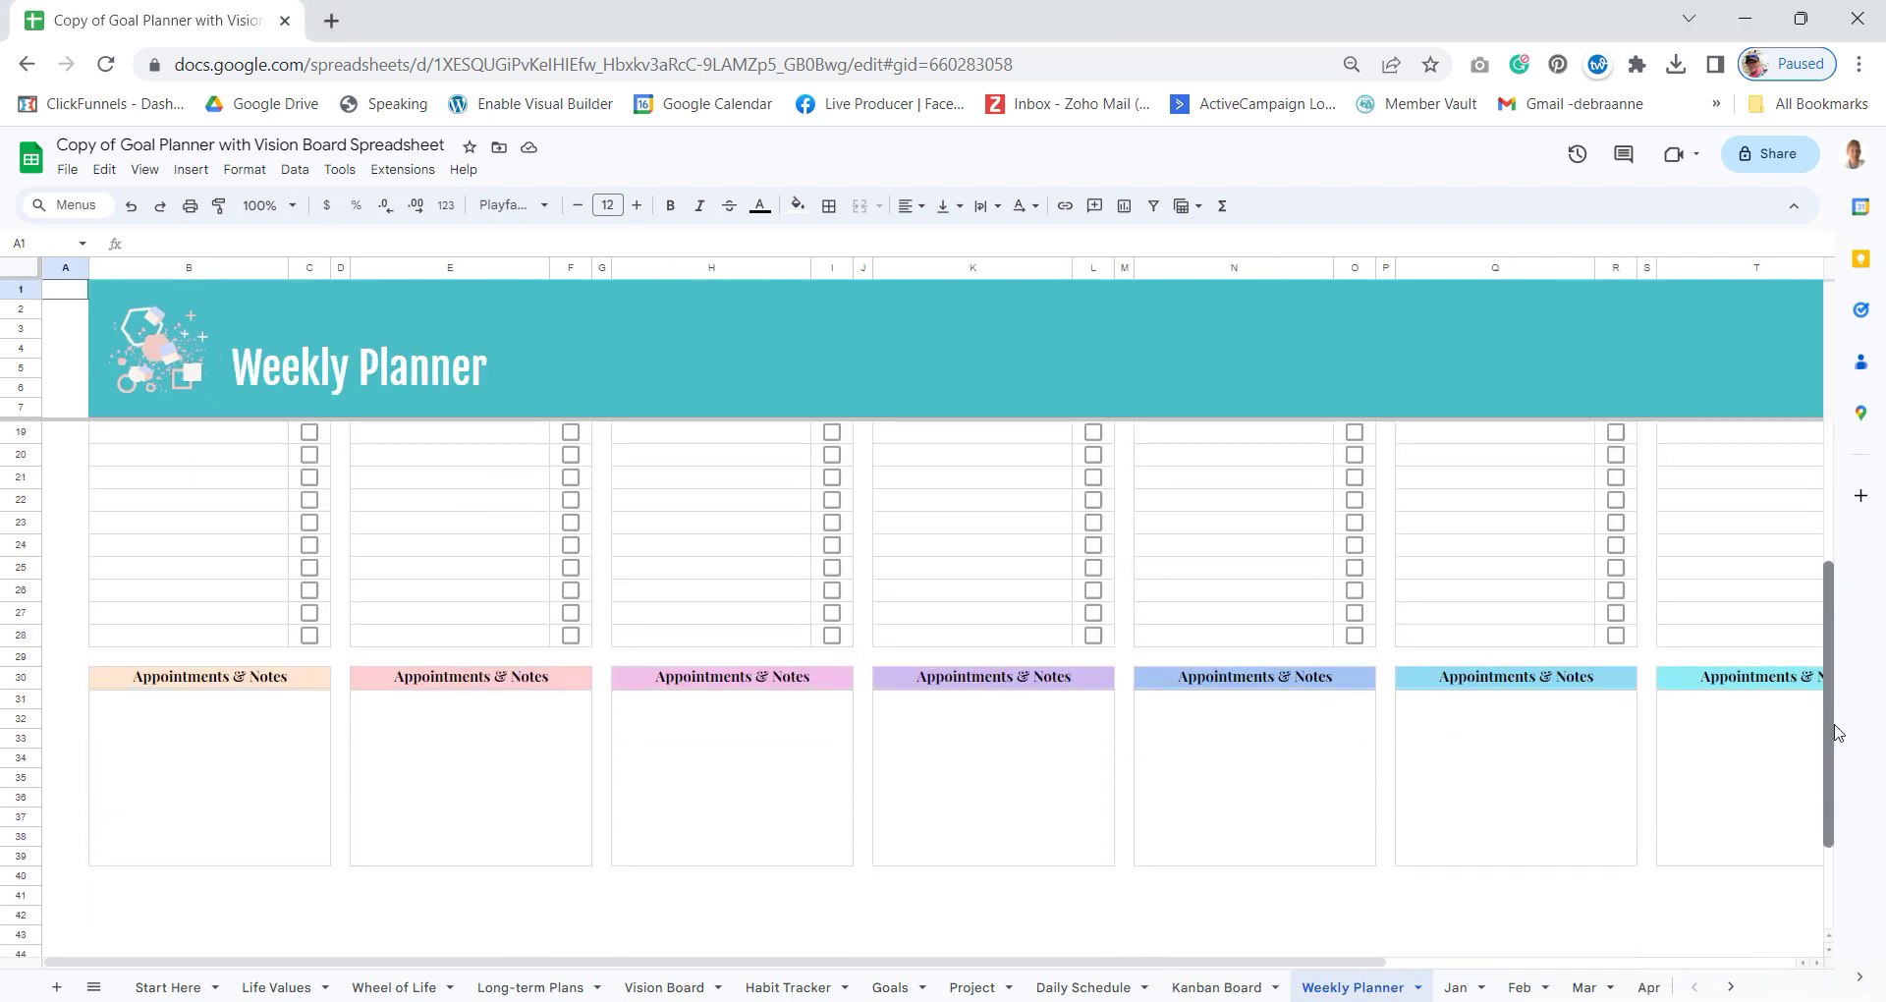
# - Browse the Jan and Potential Projects sheets, peek at the category dropdown, and end on Other Tools in the Shop
pyautogui.scroll(3, 1827, 761)
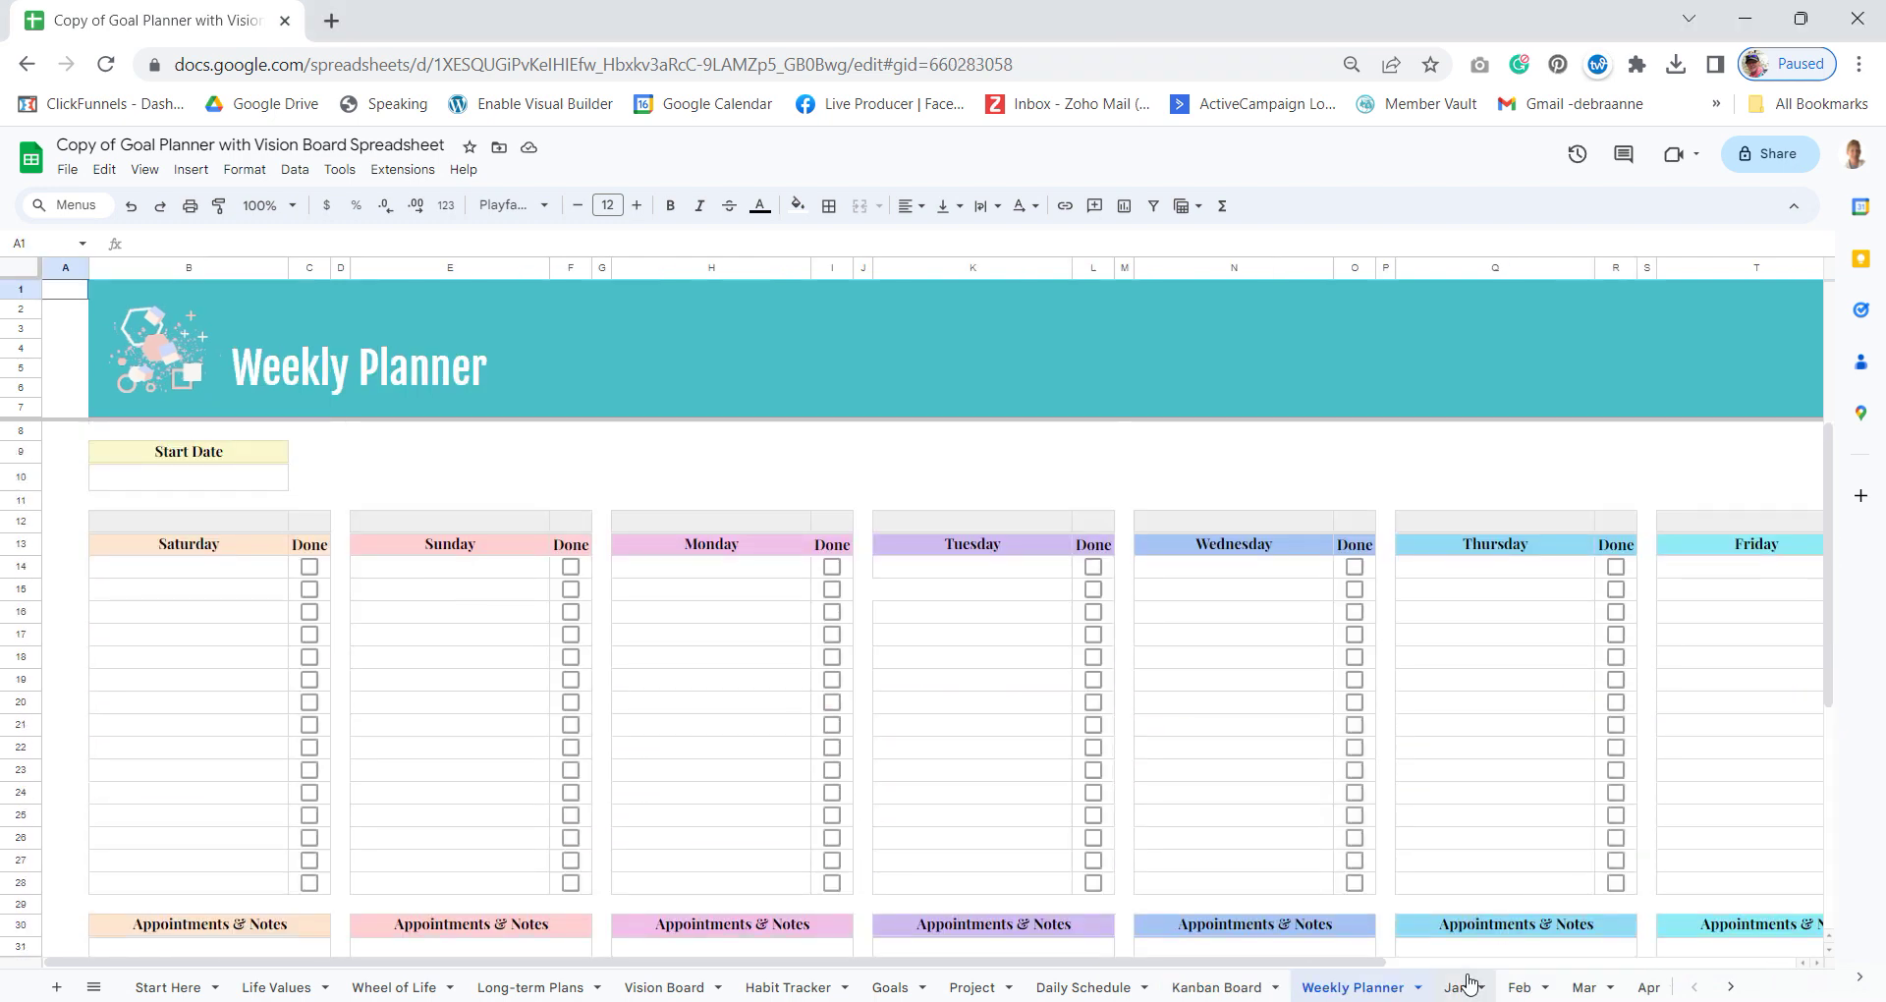
pyautogui.click(1457, 986)
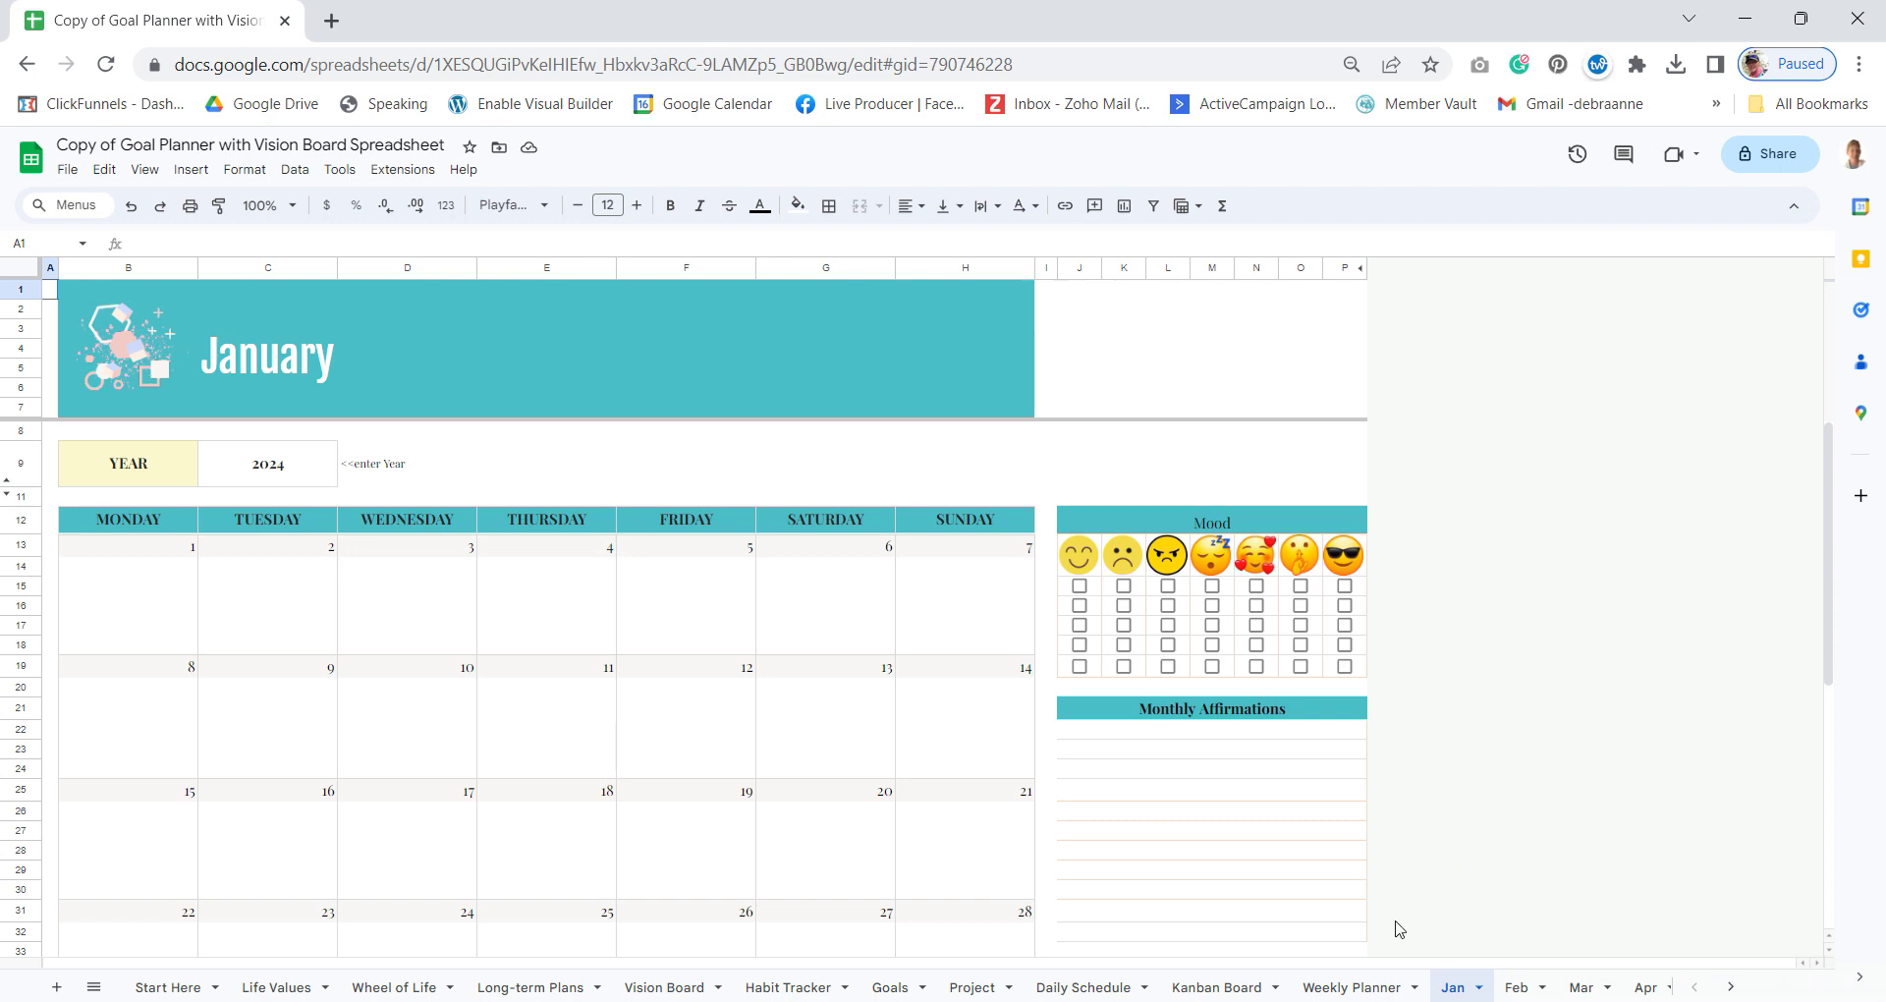
pyautogui.moveTo(1829, 546)
pyautogui.mouseDown()
pyautogui.moveTo(1851, 791)
pyautogui.moveTo(1728, 841)
pyautogui.mouseUp()
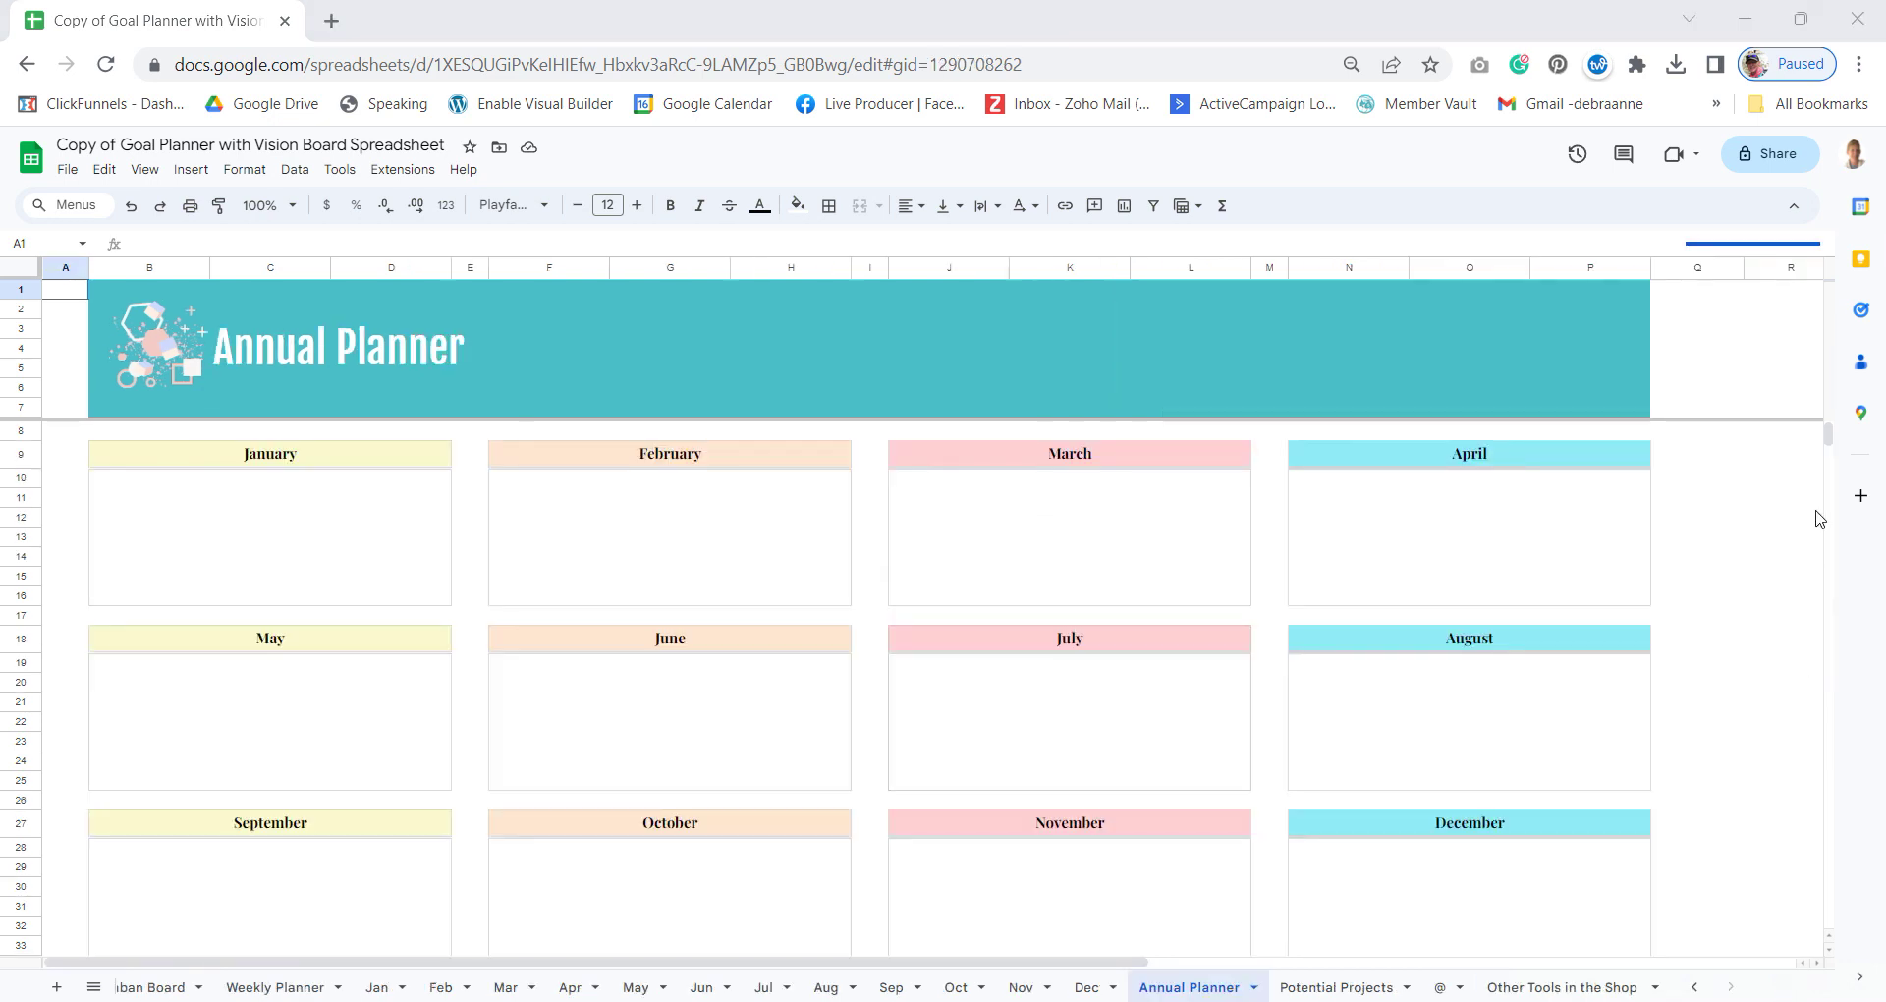
pyautogui.click(1331, 988)
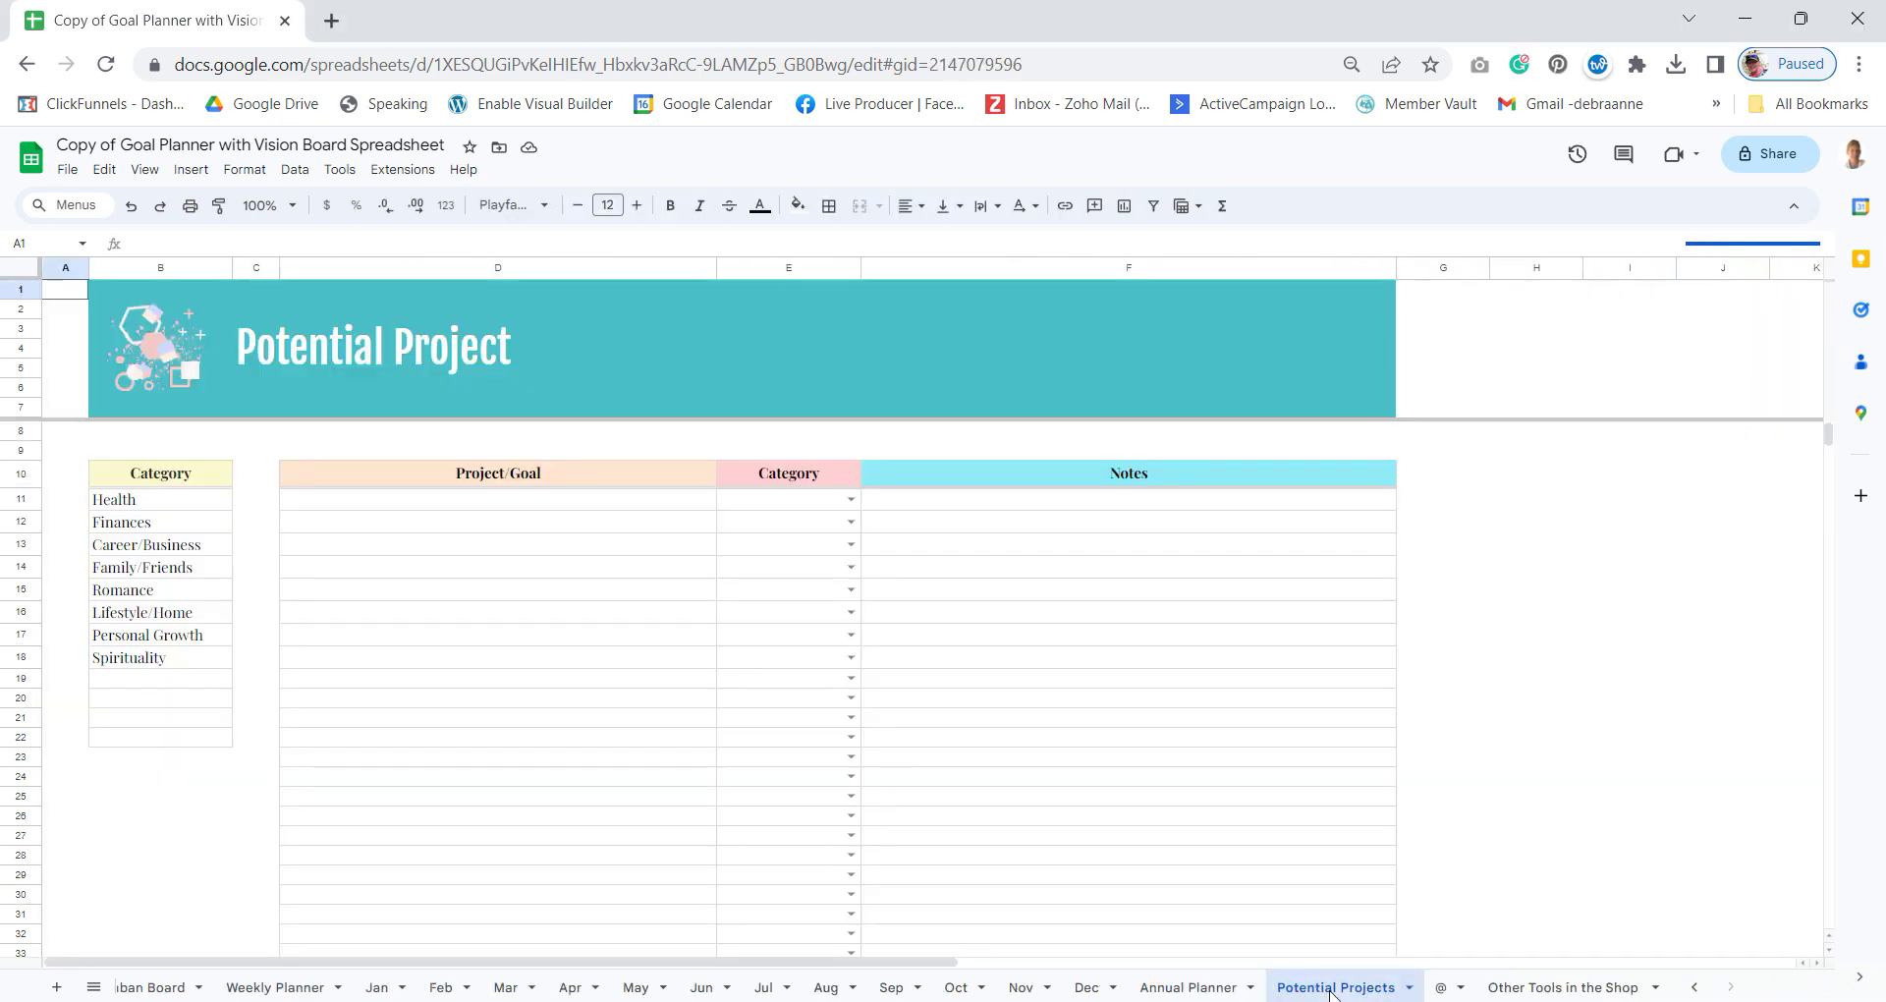
pyautogui.click(850, 499)
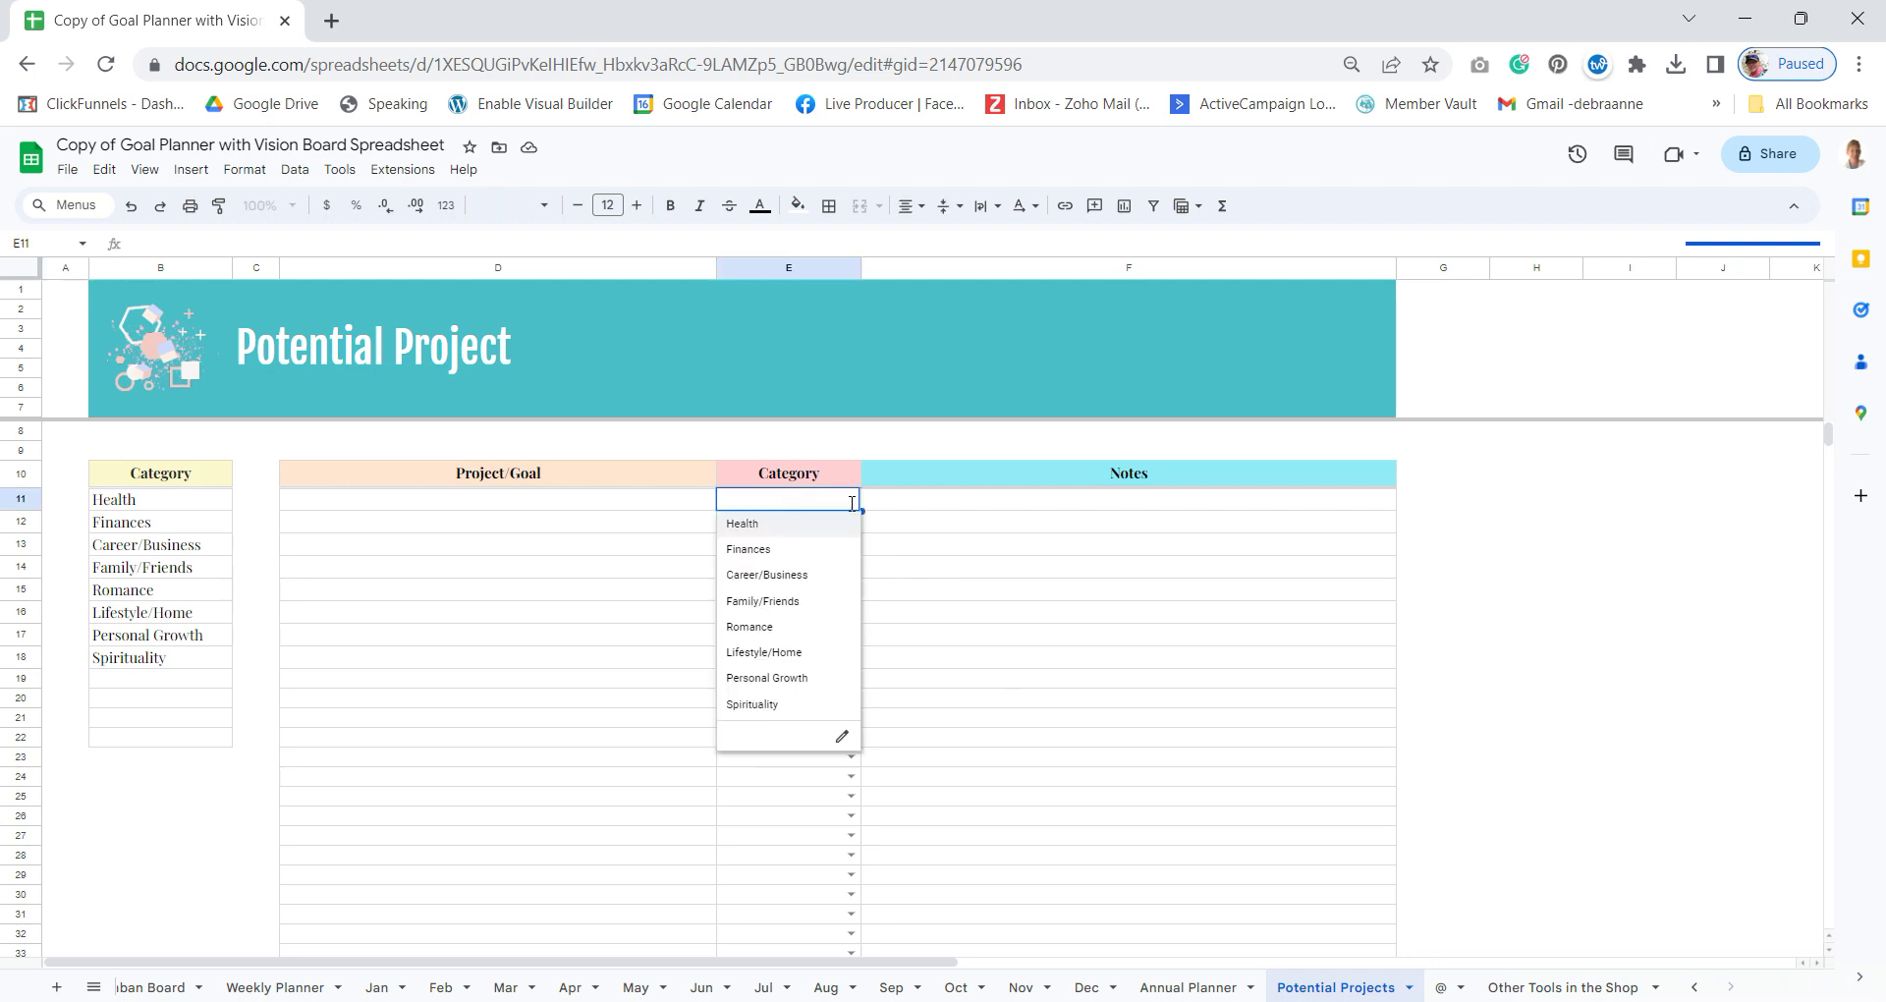
pyautogui.click(897, 513)
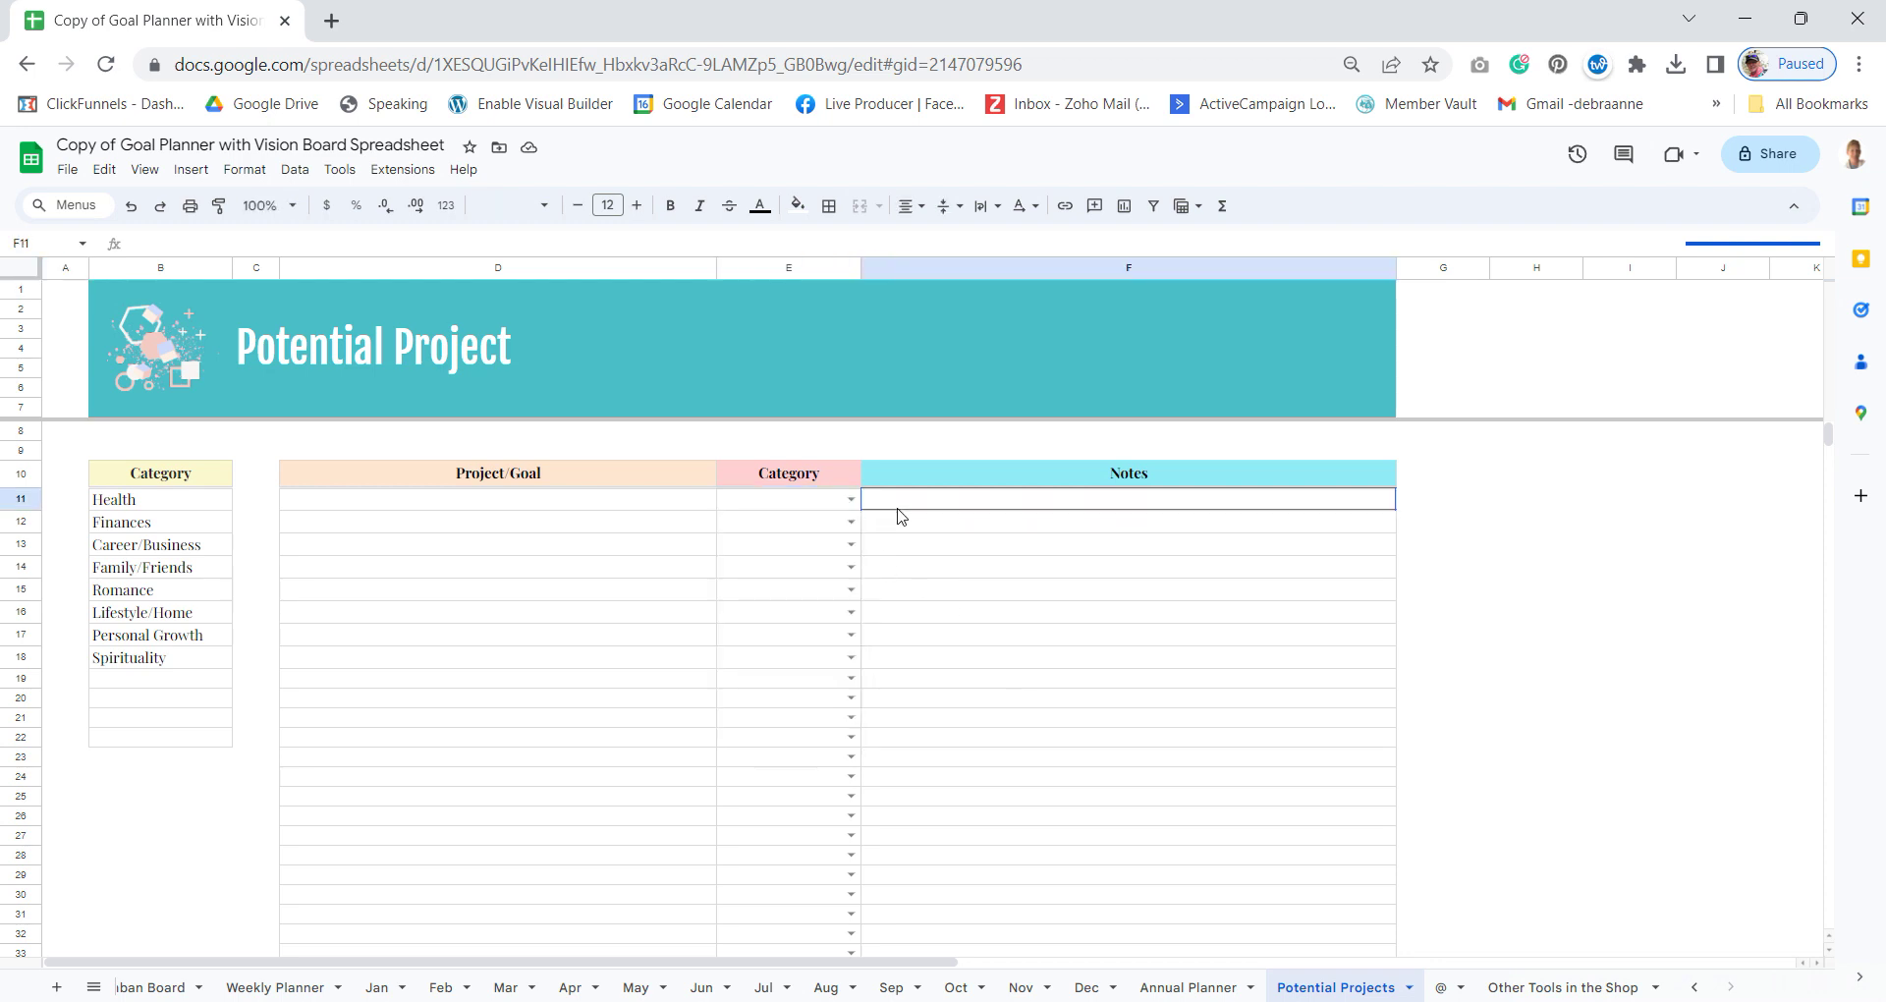
pyautogui.click(1500, 988)
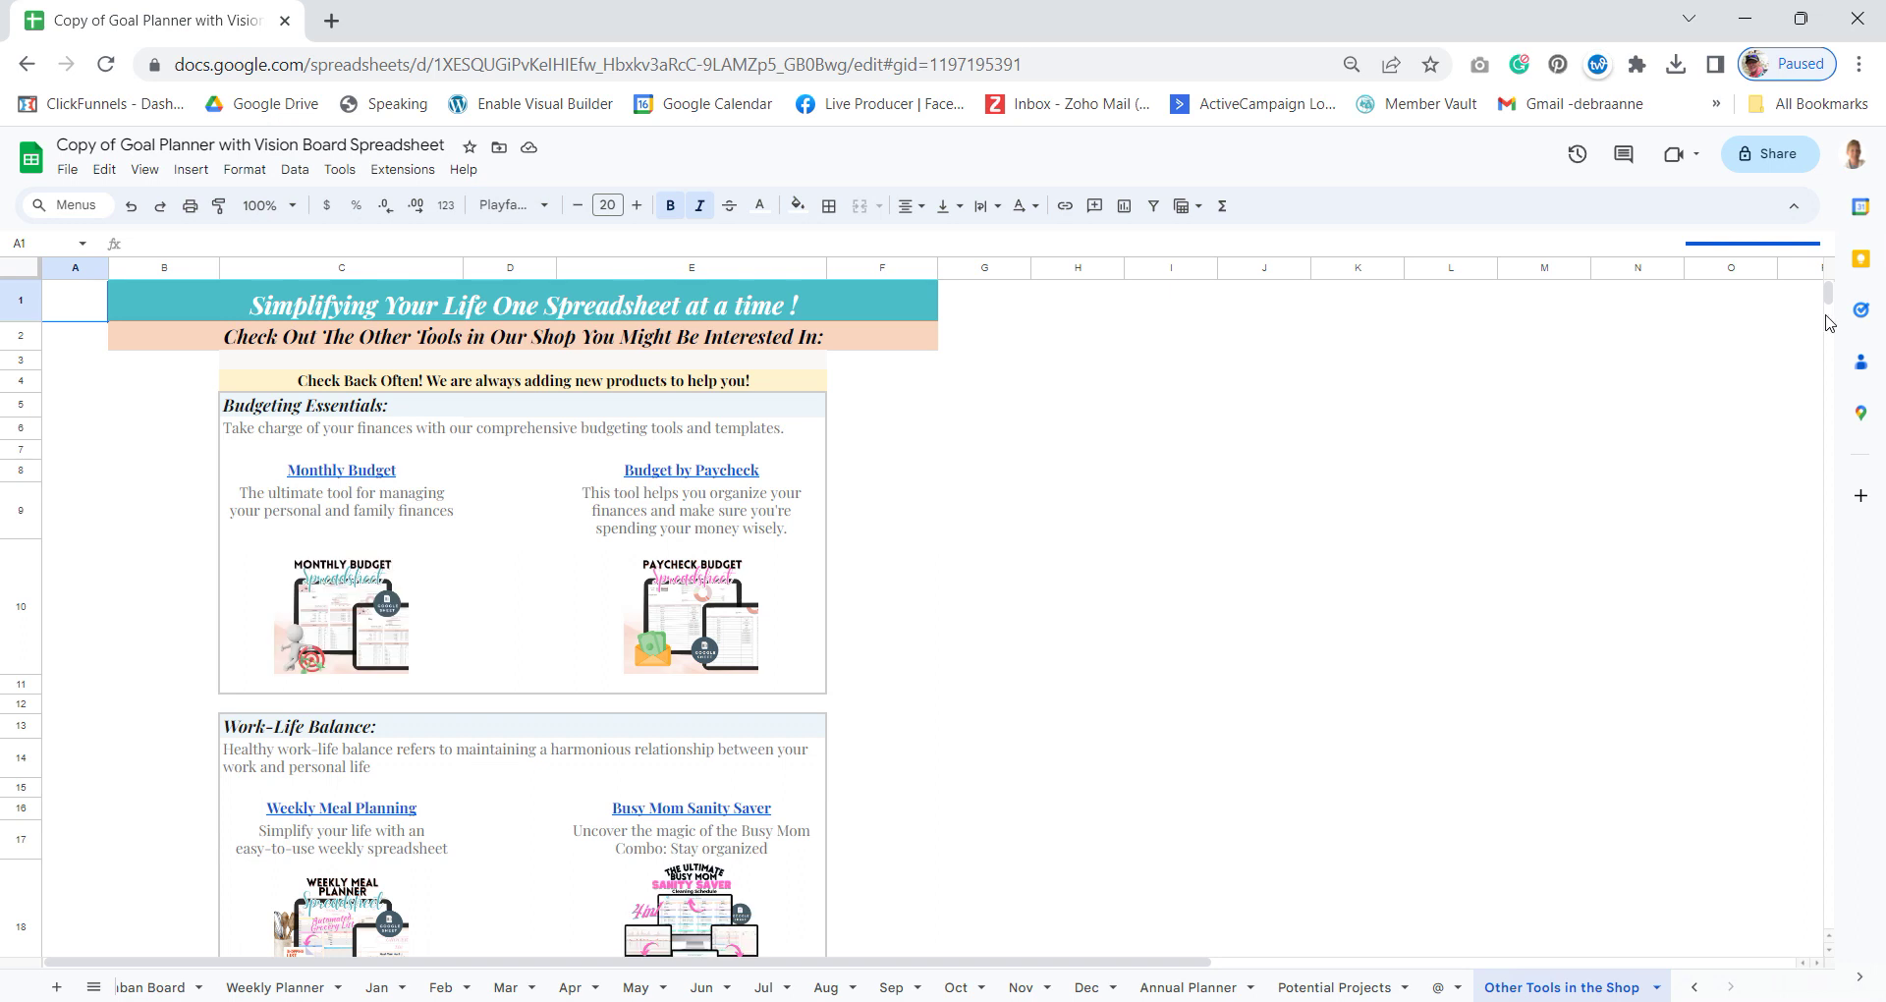
pyautogui.moveTo(1829, 301); pyautogui.dragTo(1830, 362)
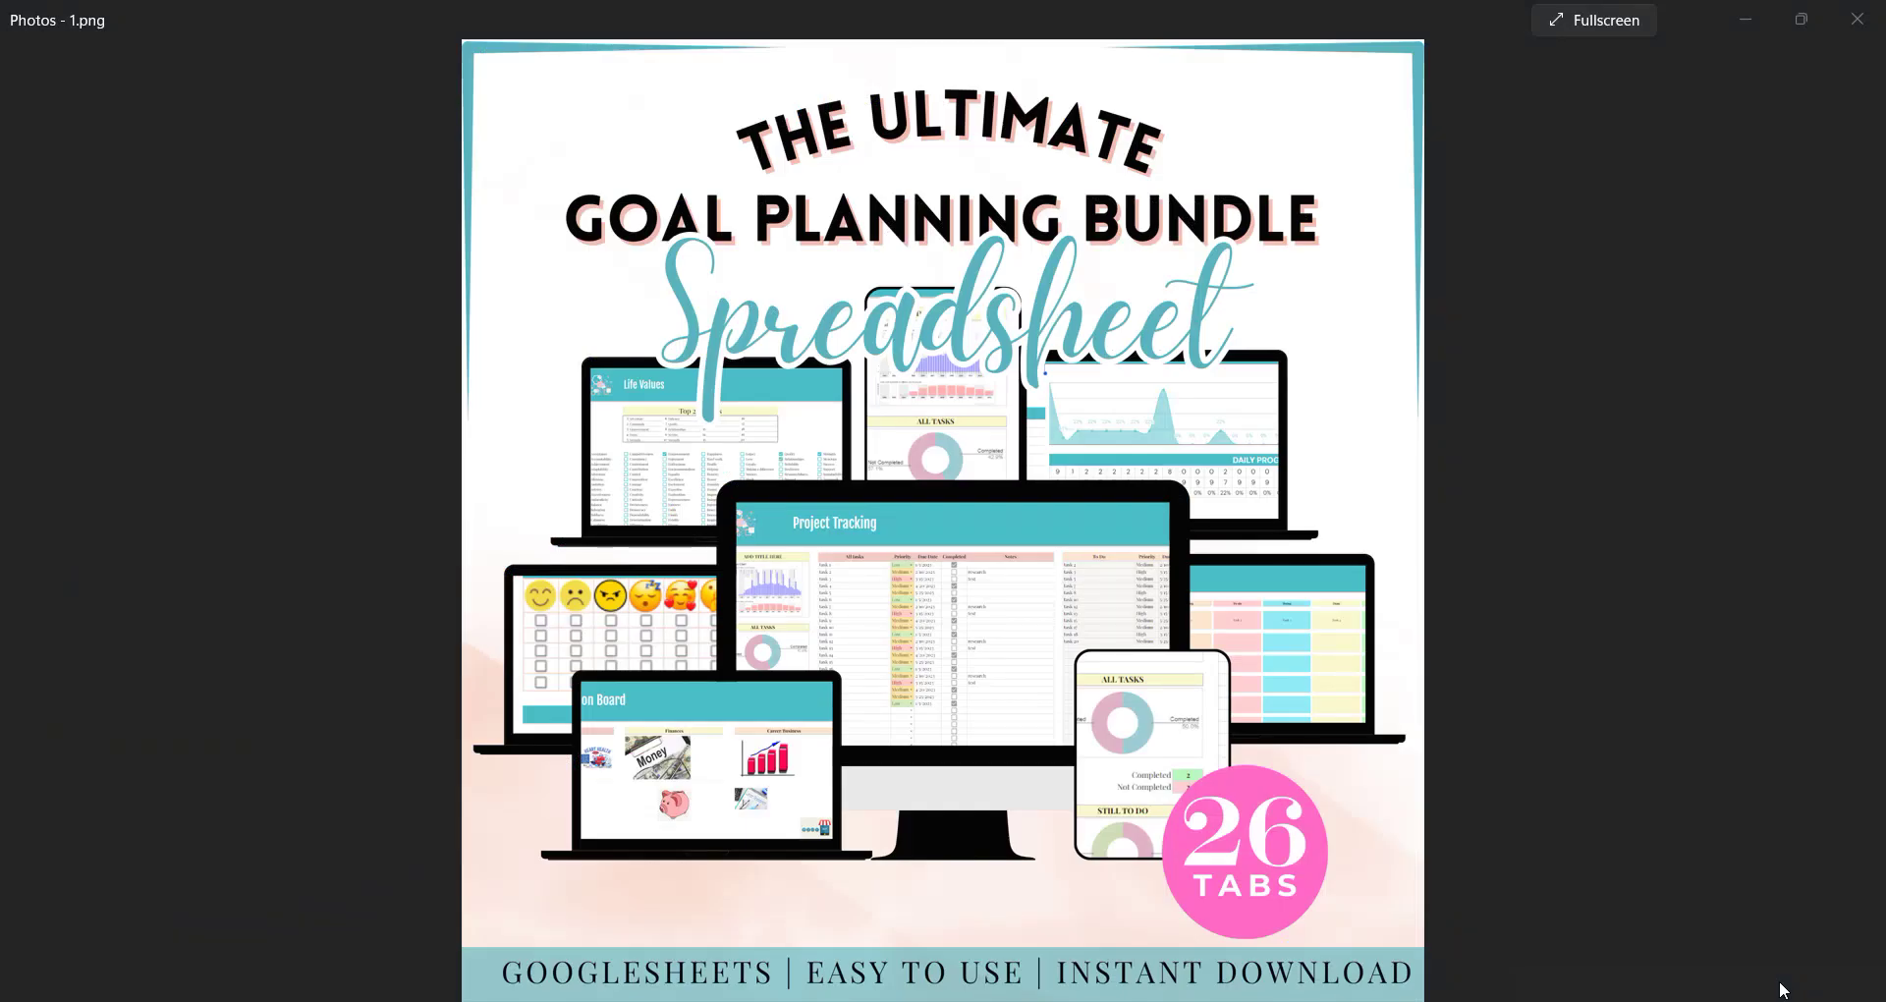
# - Page through product images 2.png to 7.png in Photos
pyautogui.press('Left')
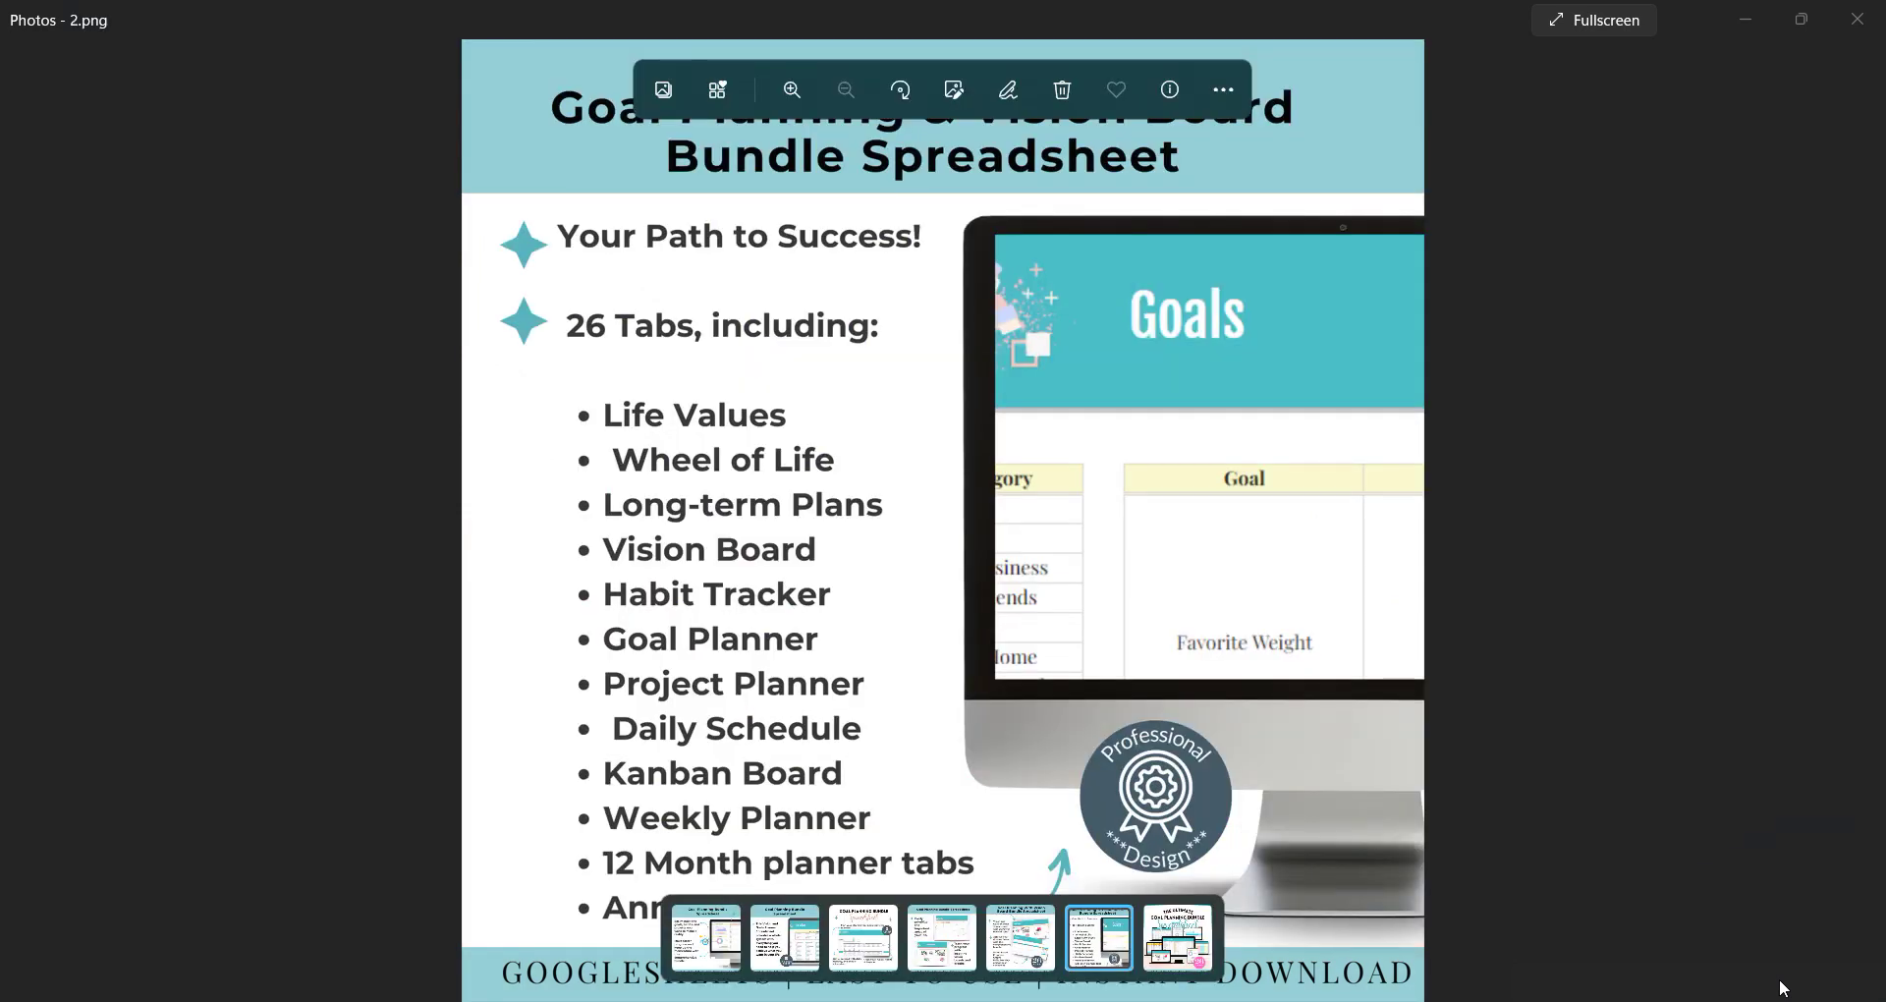
pyautogui.click(1032, 947)
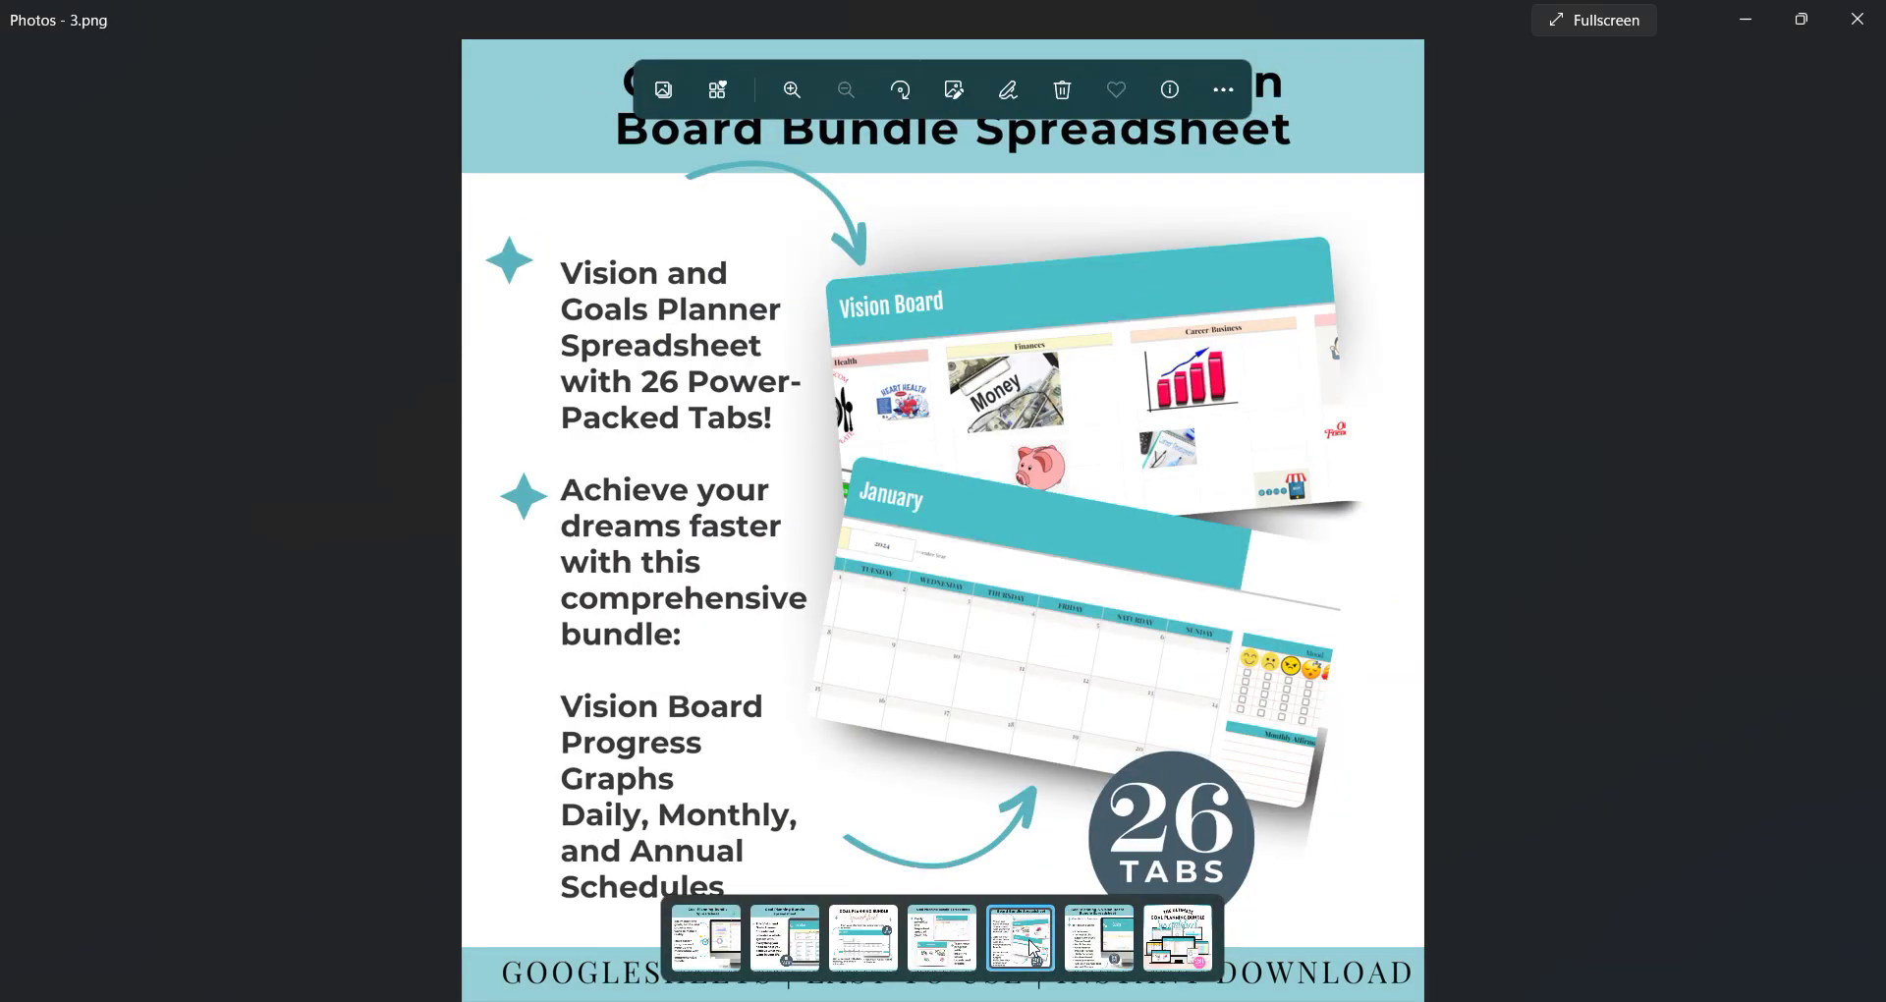
pyautogui.click(938, 950)
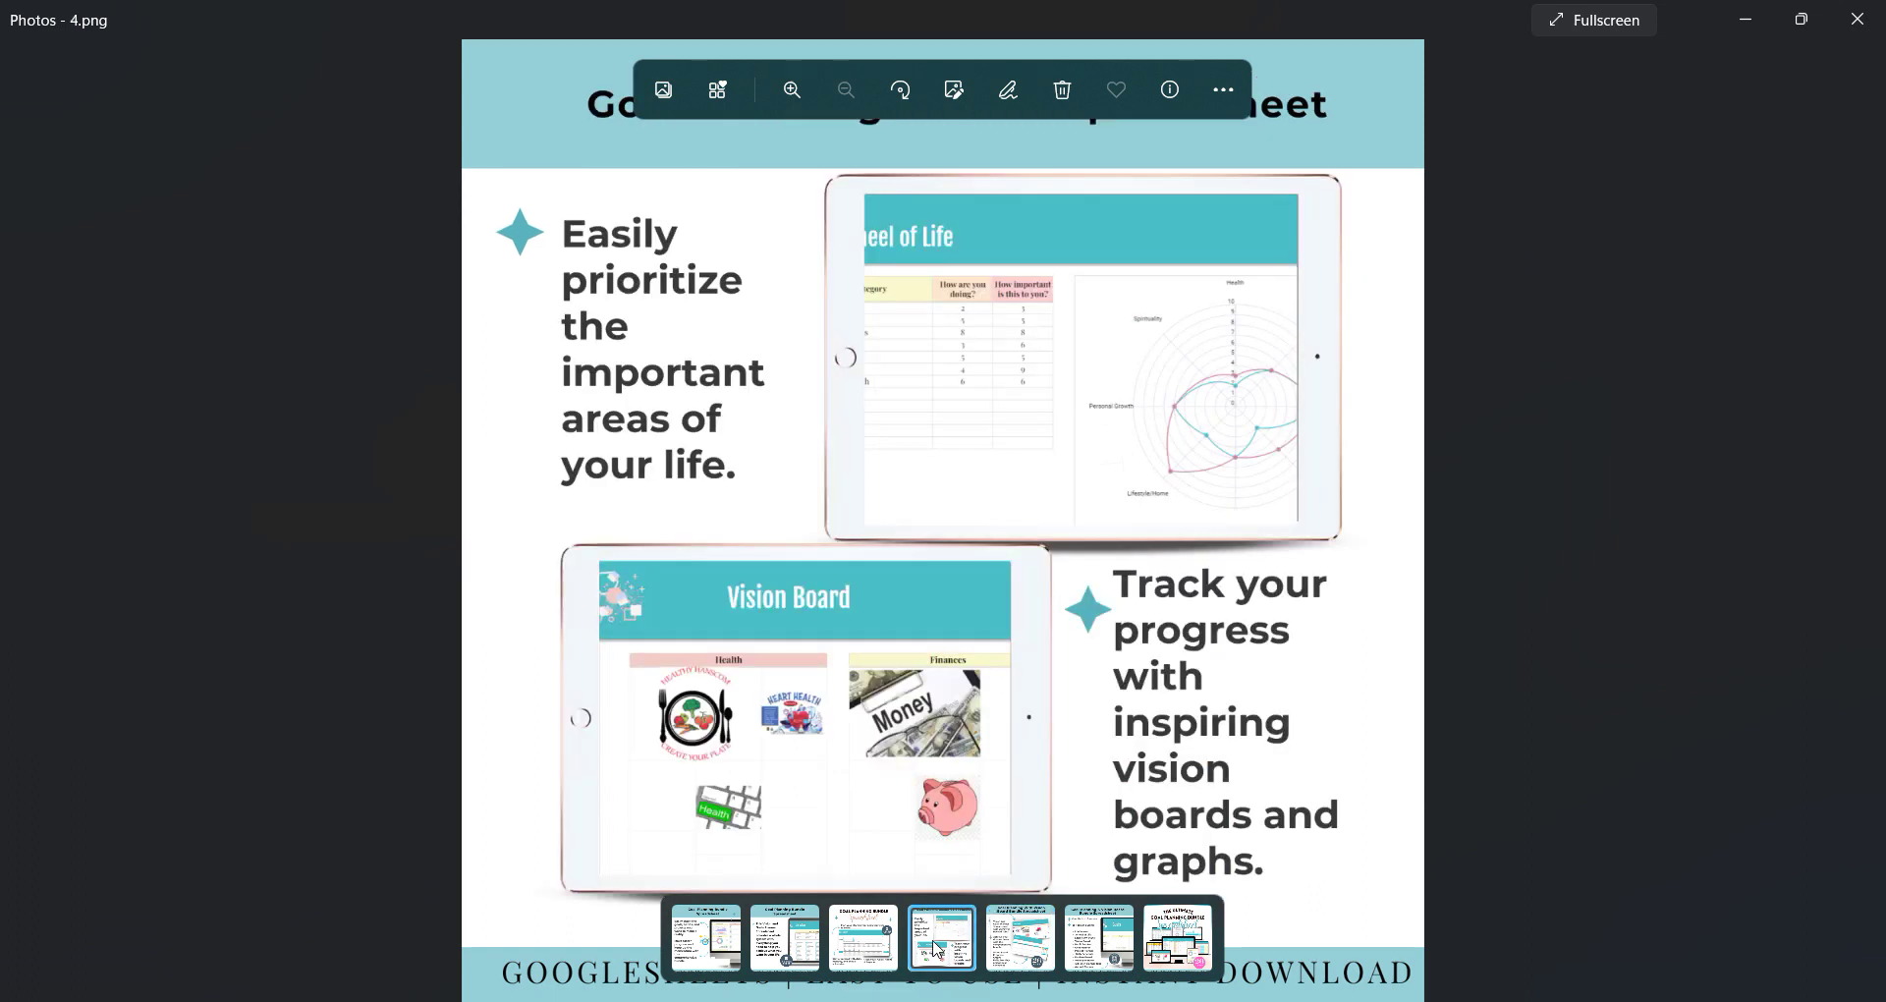
pyautogui.click(872, 950)
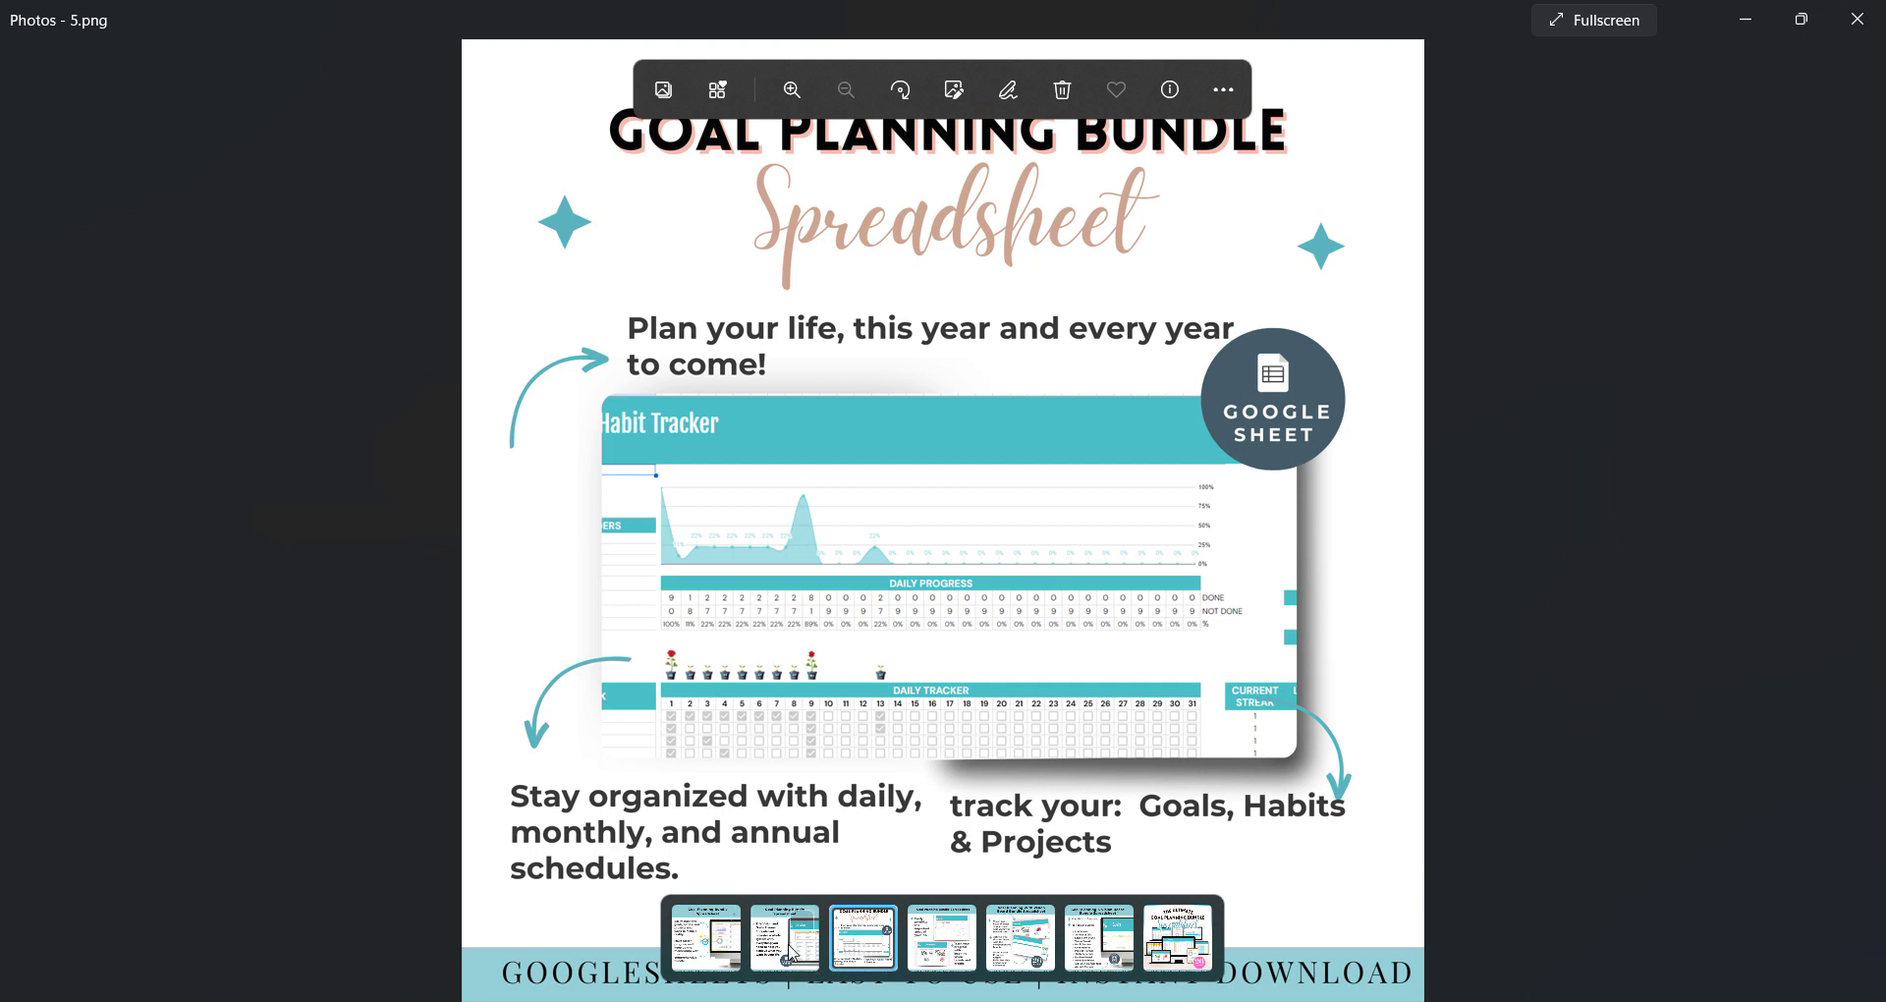
pyautogui.click(788, 950)
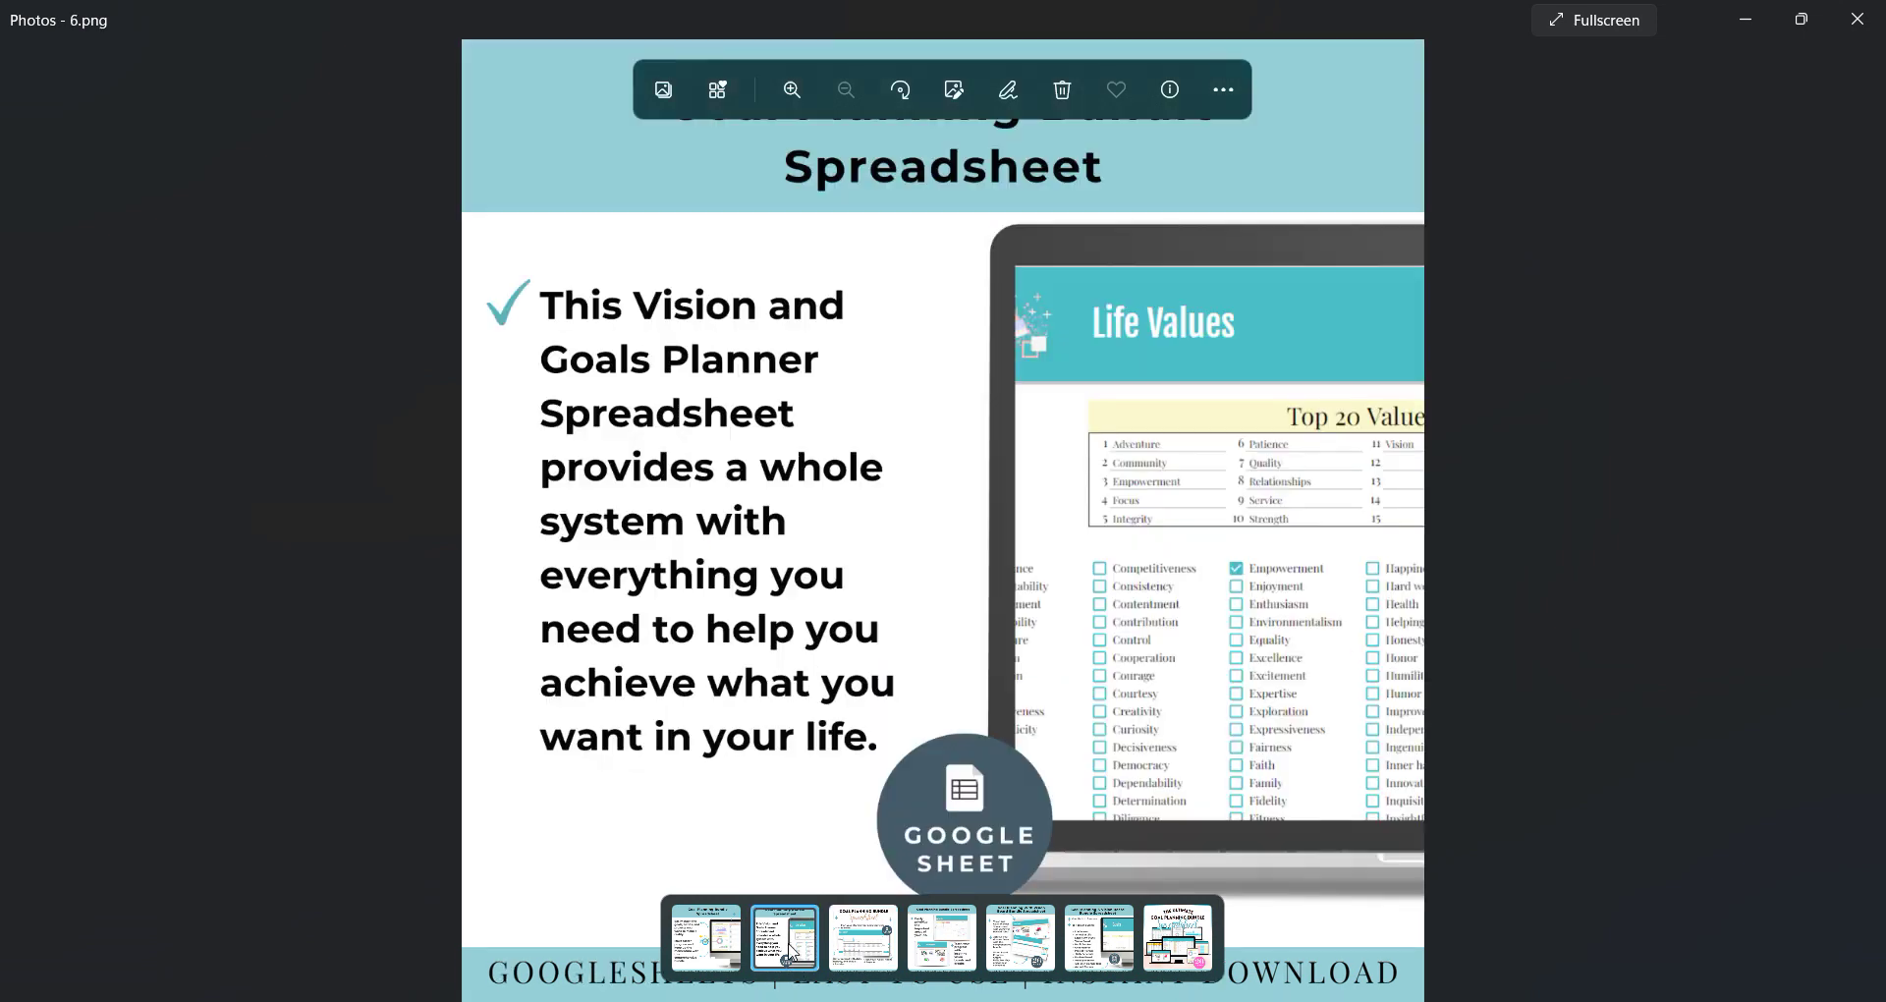
pyautogui.click(718, 960)
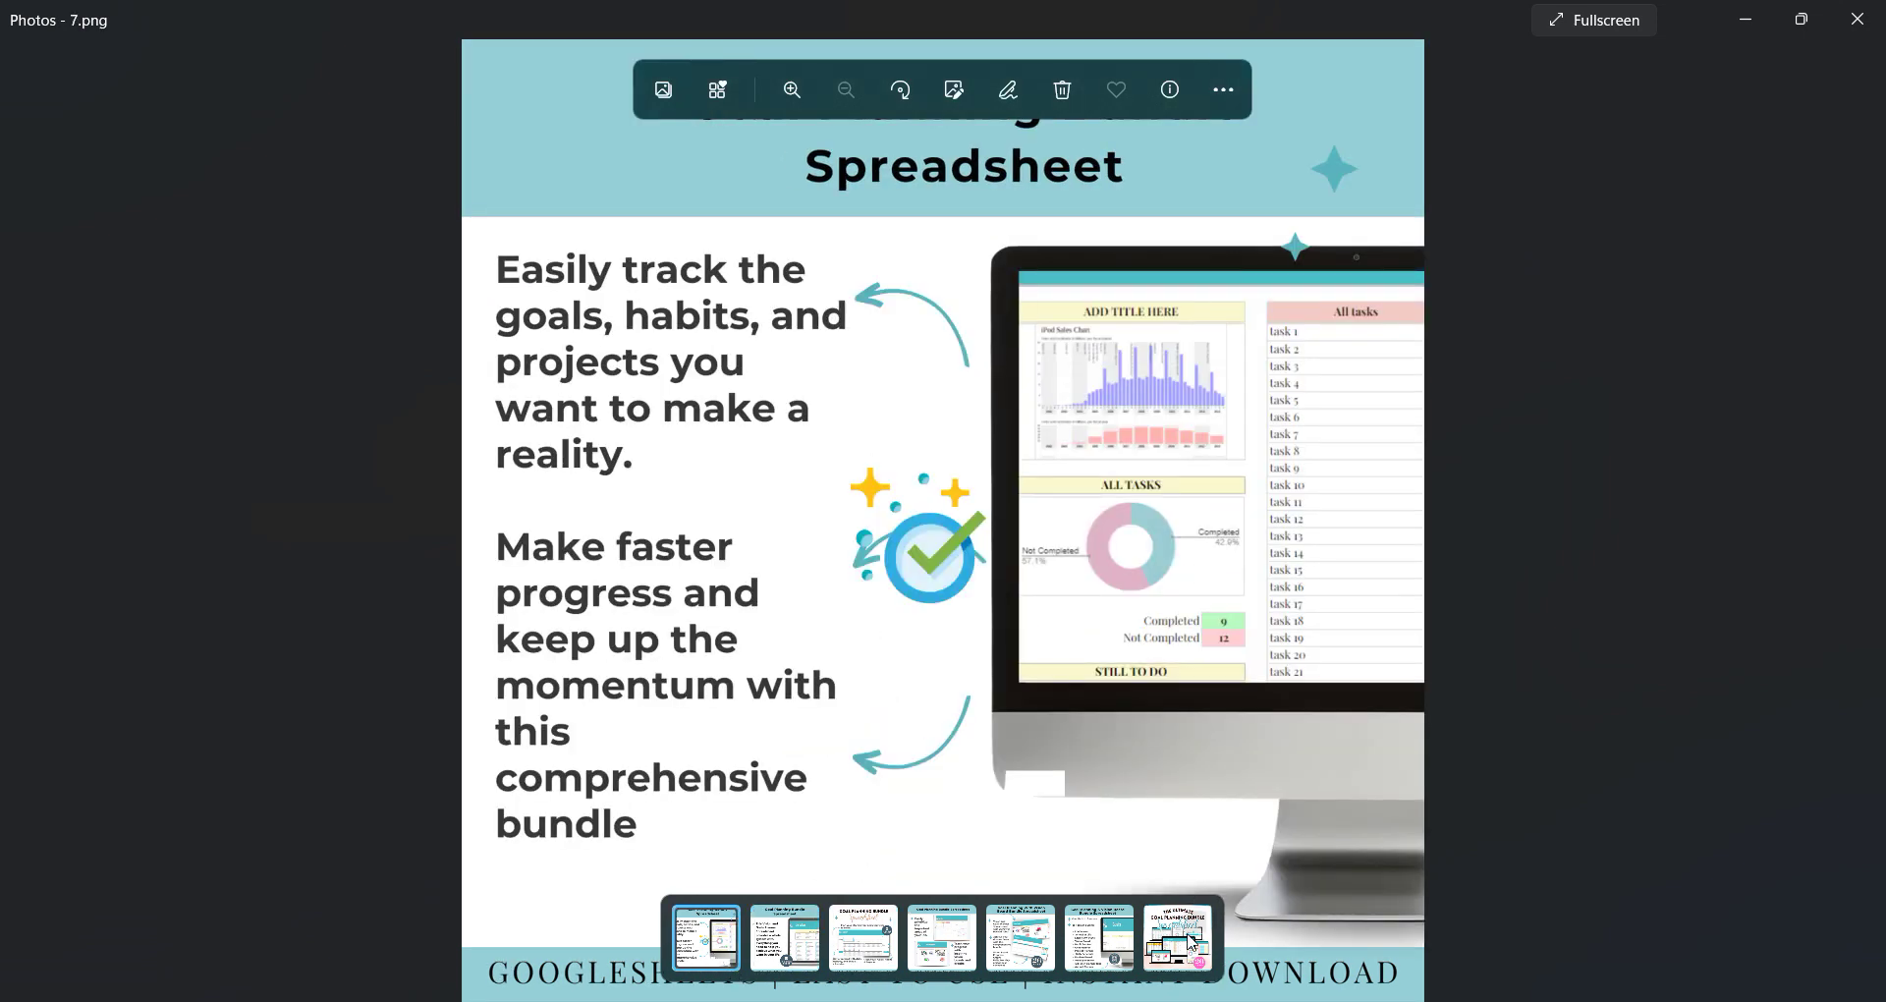
# - Pair cover image 1.png with 7.png side by side, then close Photos
pyautogui.keyDown('ctrl'); pyautogui.click(1191, 941); pyautogui.keyUp('ctrl')
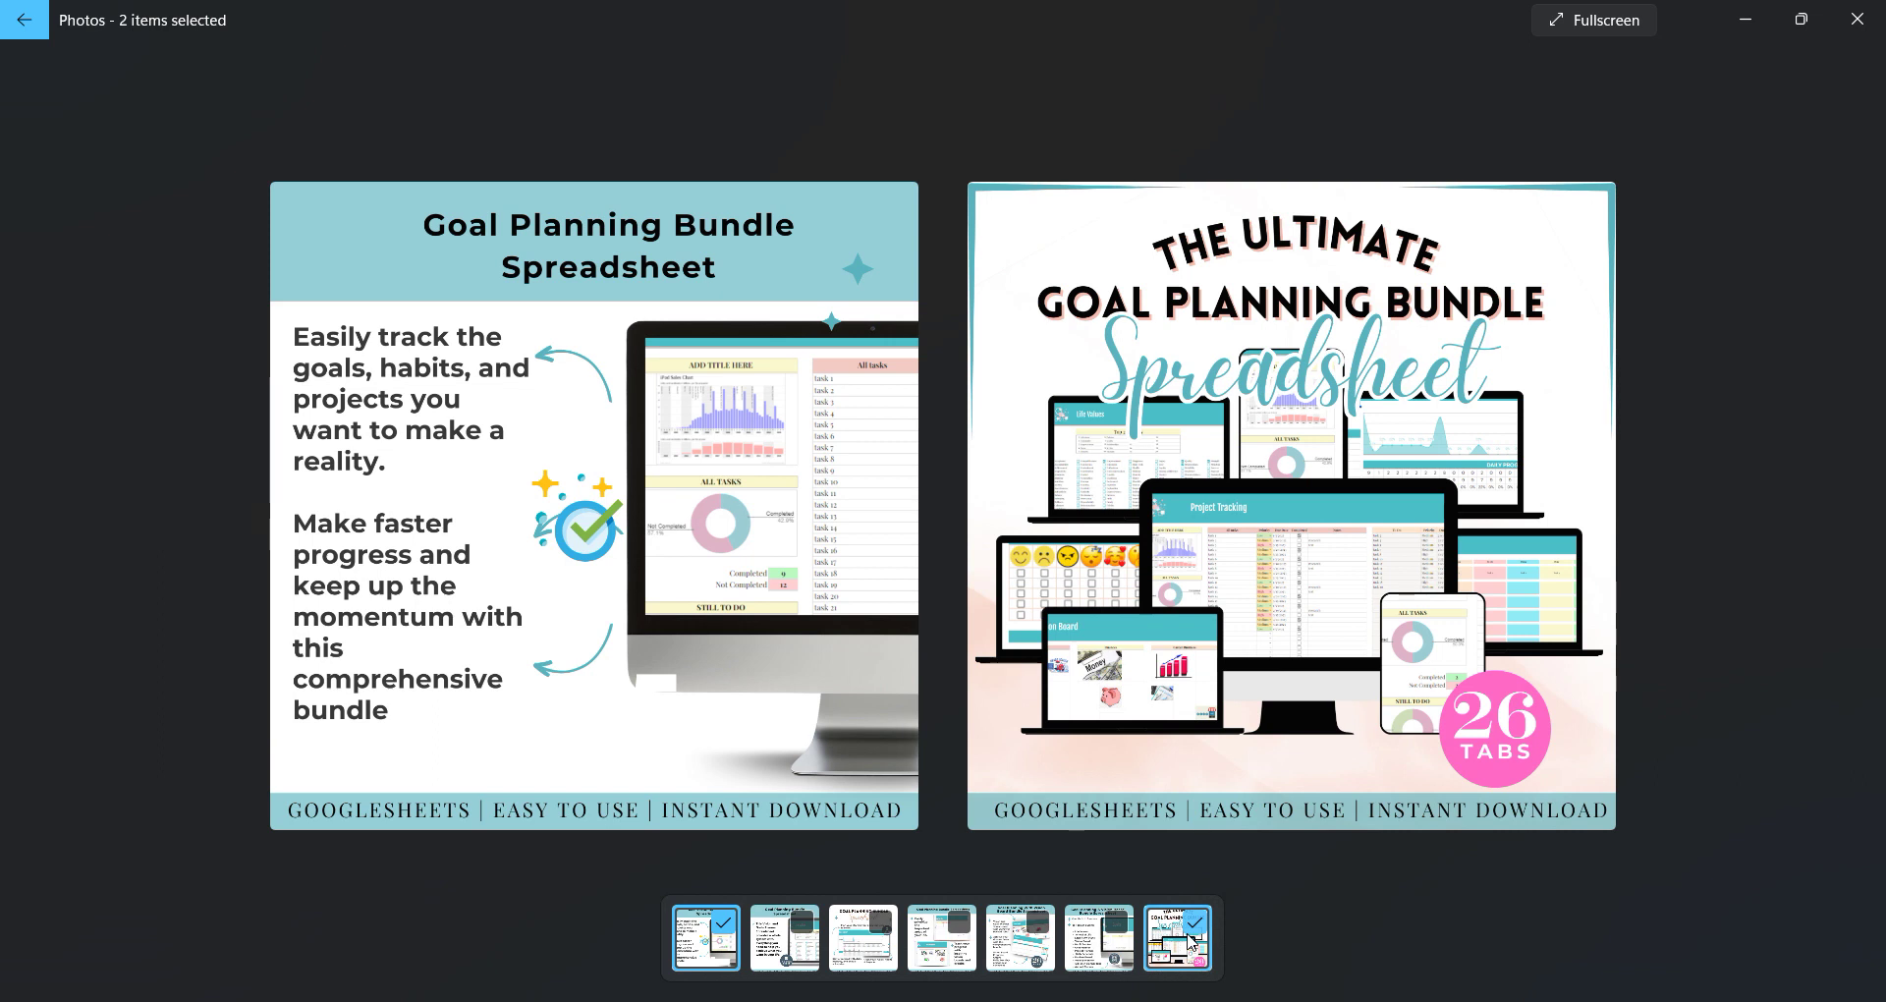
pyautogui.click(1346, 697)
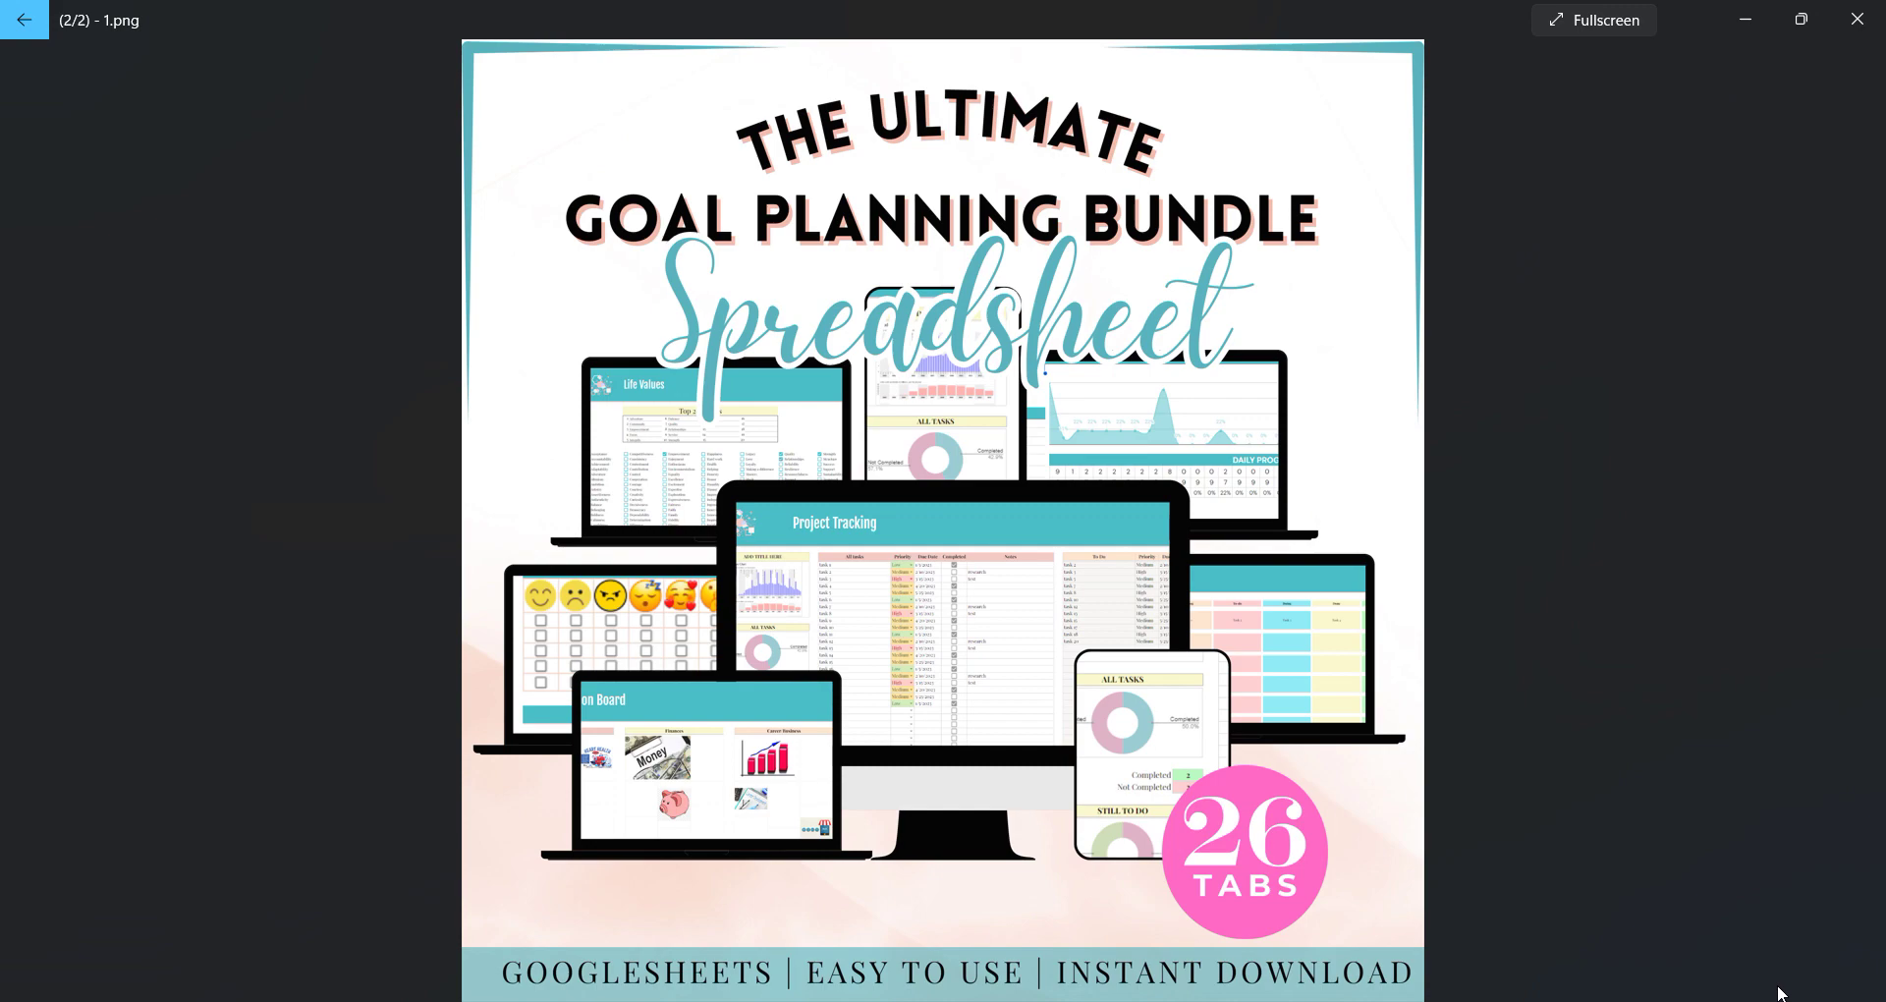
pyautogui.hotkey('alt', 'F4')
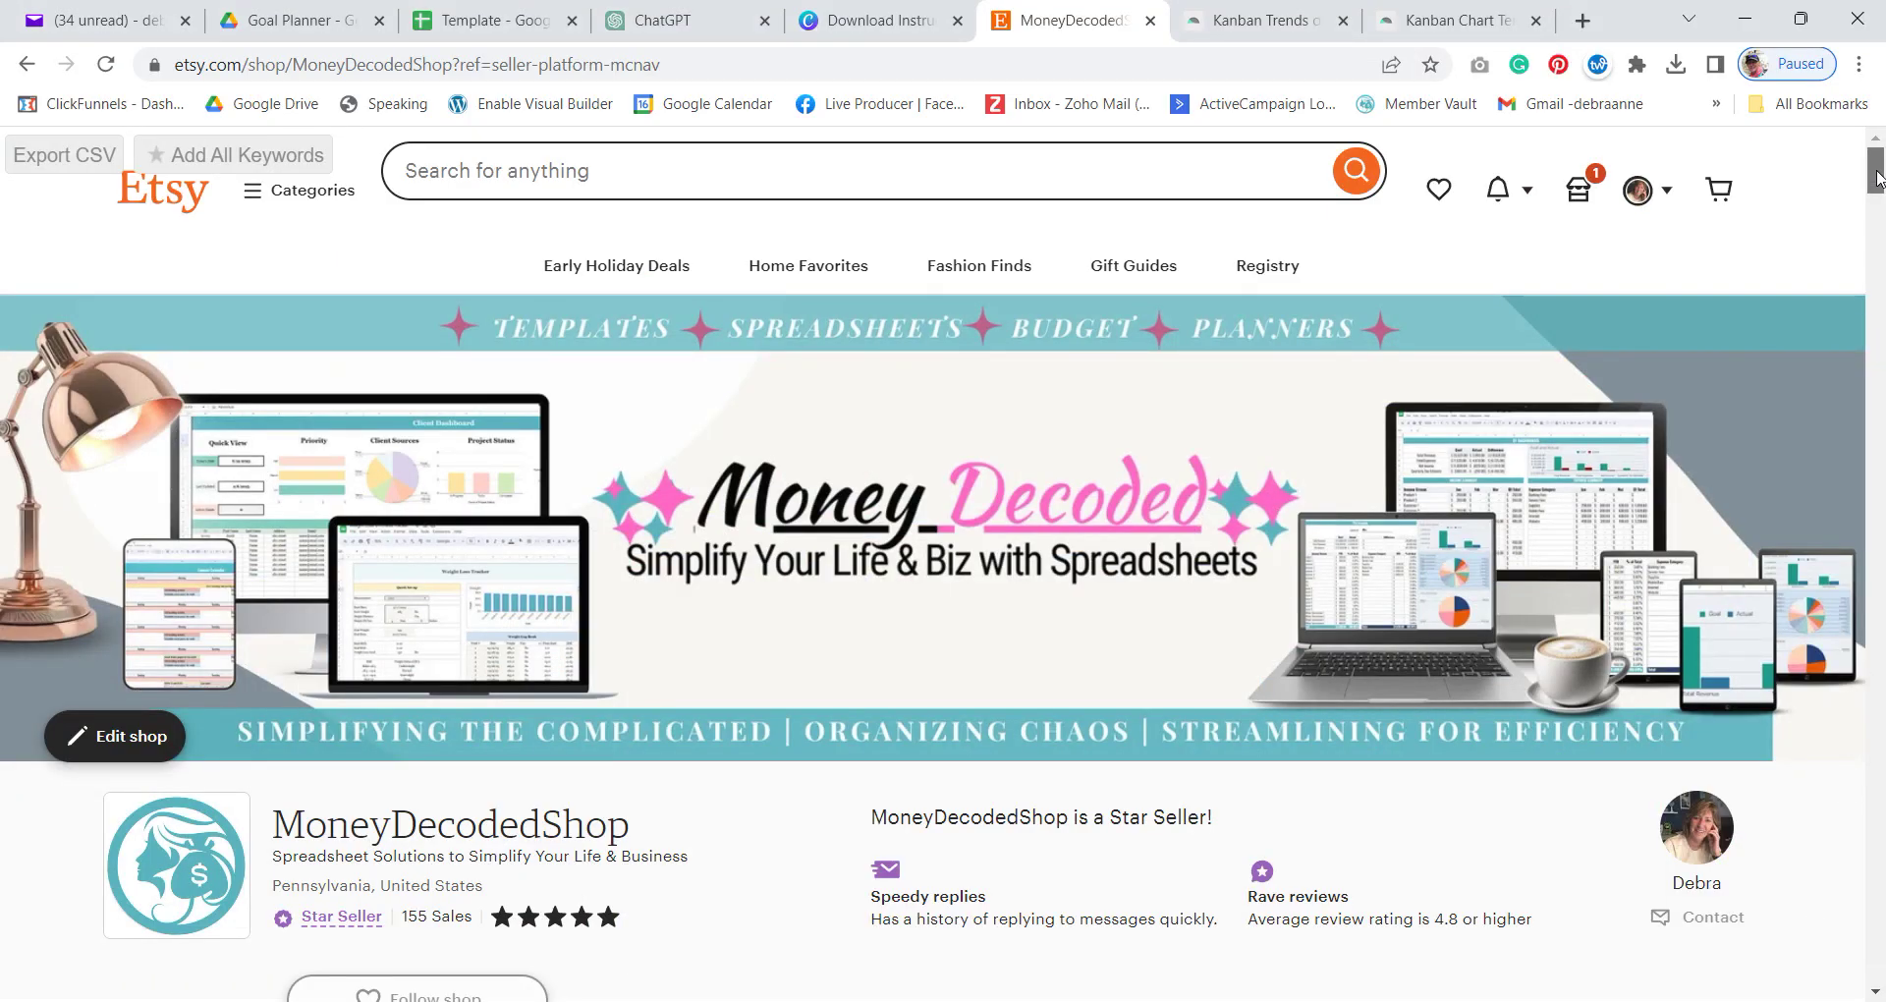
pyautogui.moveTo(1877, 178); pyautogui.dragTo(1877, 193)
pyautogui.moveTo(1878, 202); pyautogui.dragTo(1881, 320)
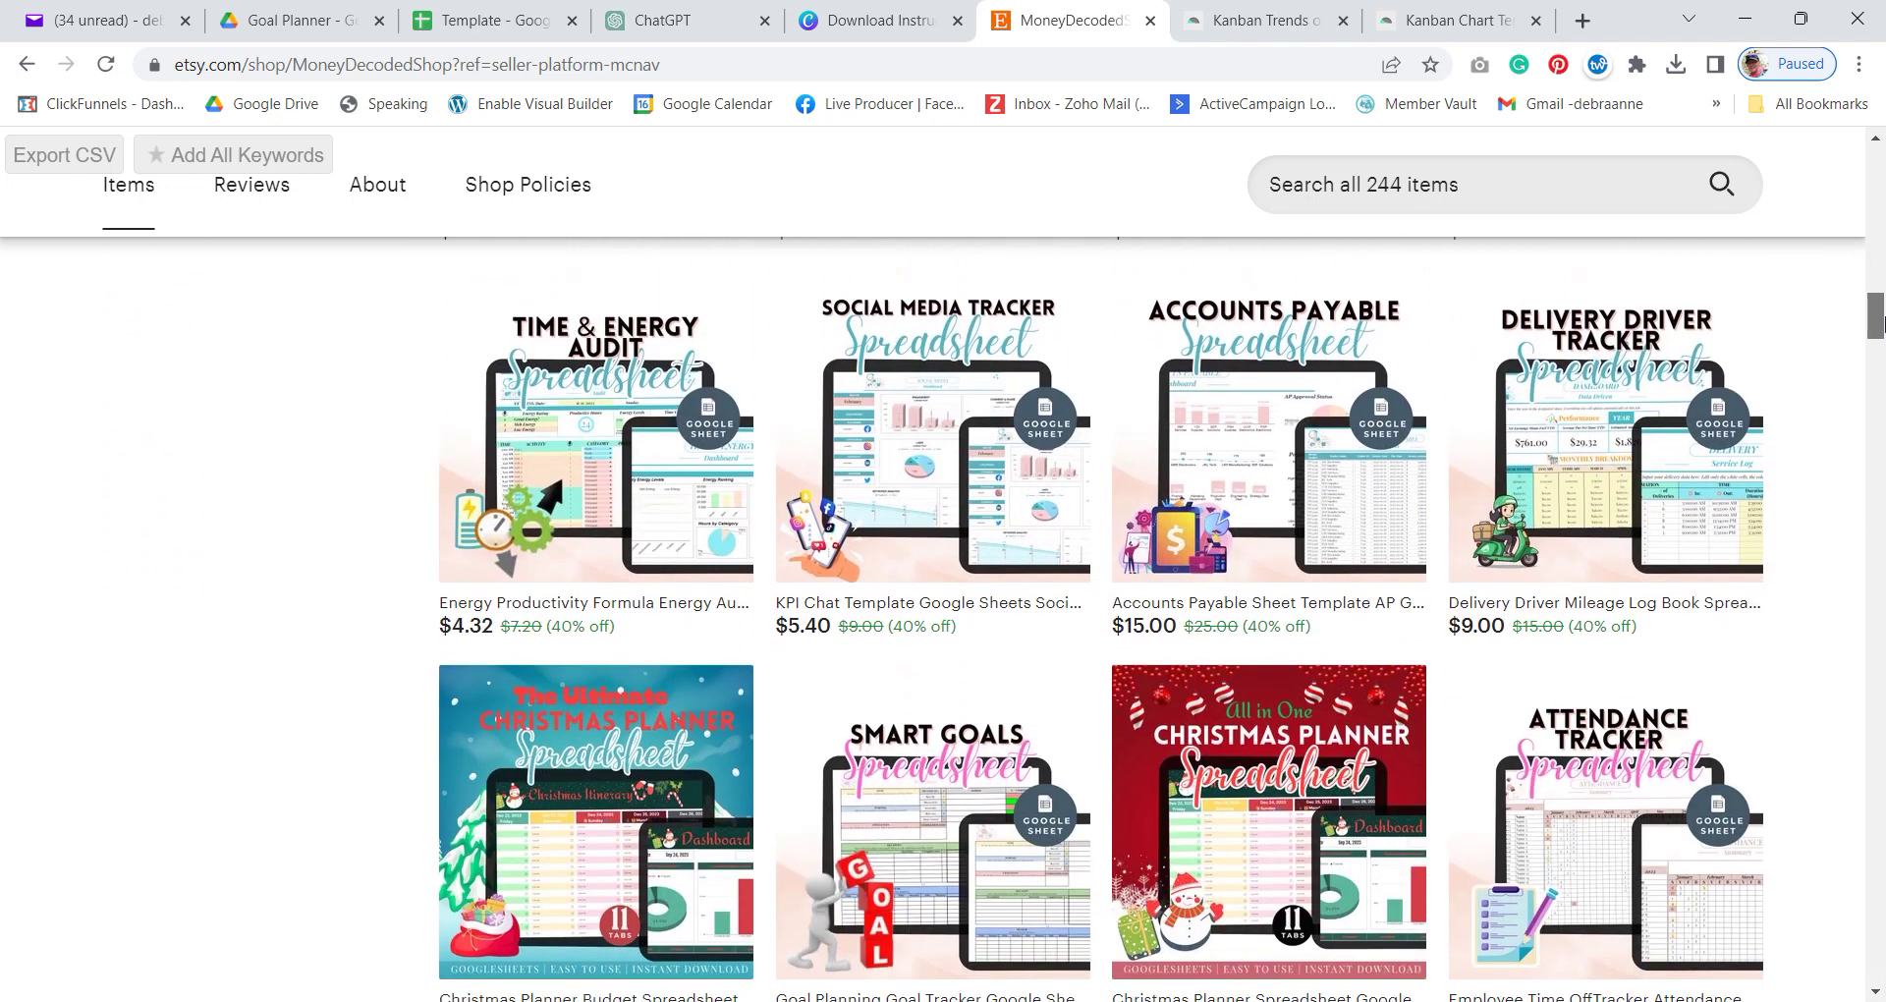
pyautogui.moveTo(1881, 320)
pyautogui.mouseDown()
pyautogui.moveTo(1881, 362)
pyautogui.moveTo(1878, 142)
pyautogui.mouseUp()
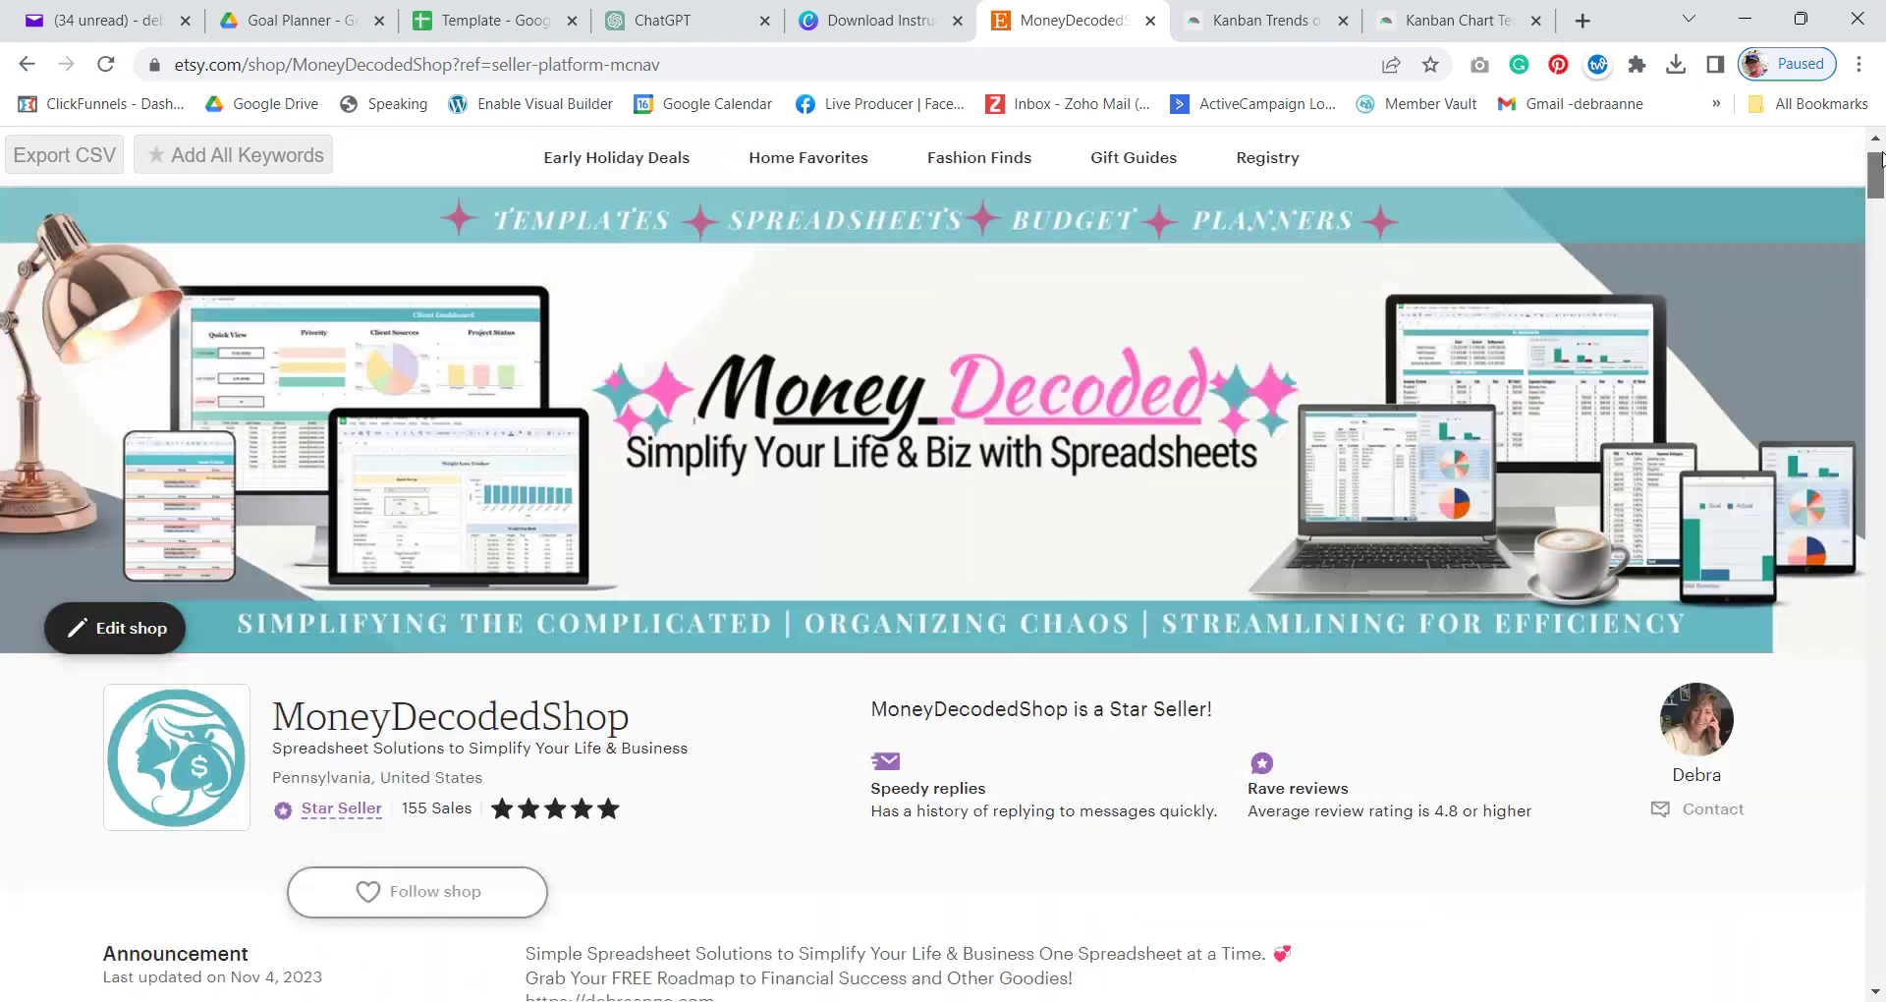